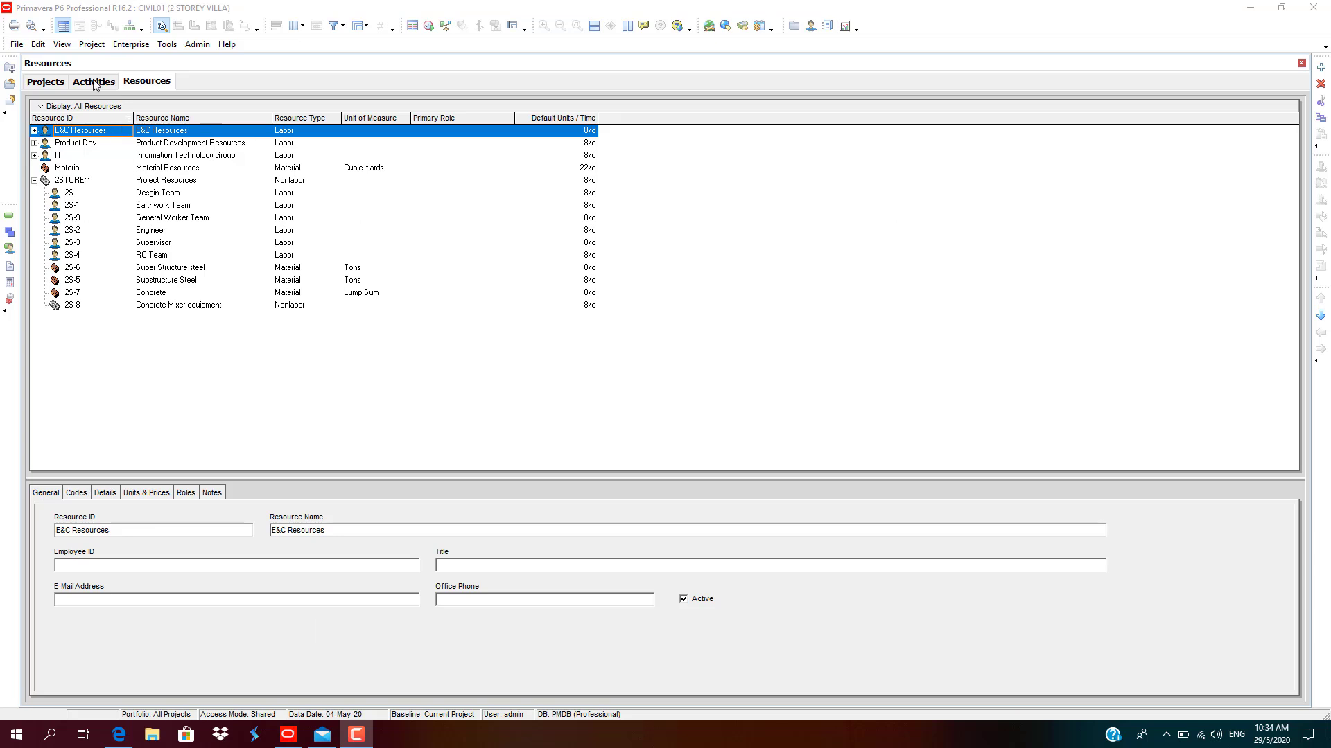
# Switch to the Activities view with the 2 STOREY VILLA activity table and Gantt chart
pyautogui.click(94, 82)
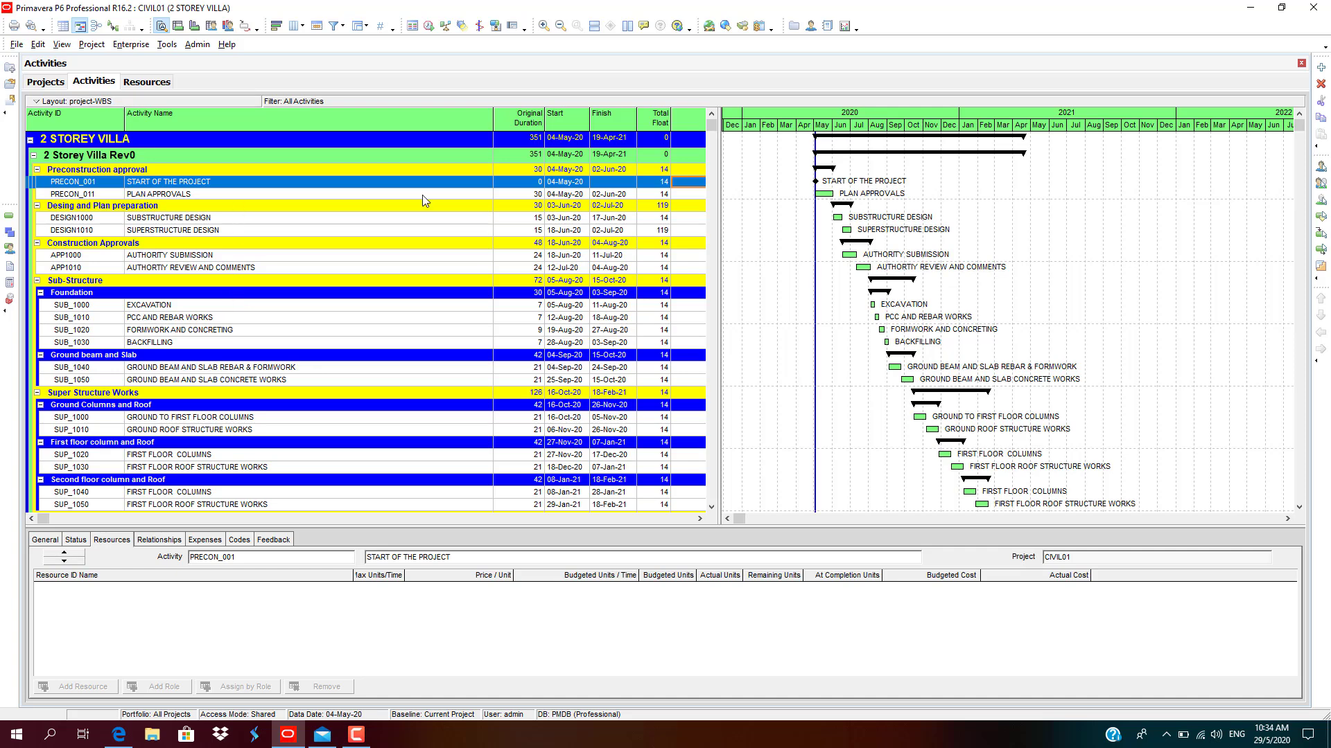
# Add the Resources column from the Lists group, positioned right after Total Float, and apply
pyautogui.rightClick(687, 130)
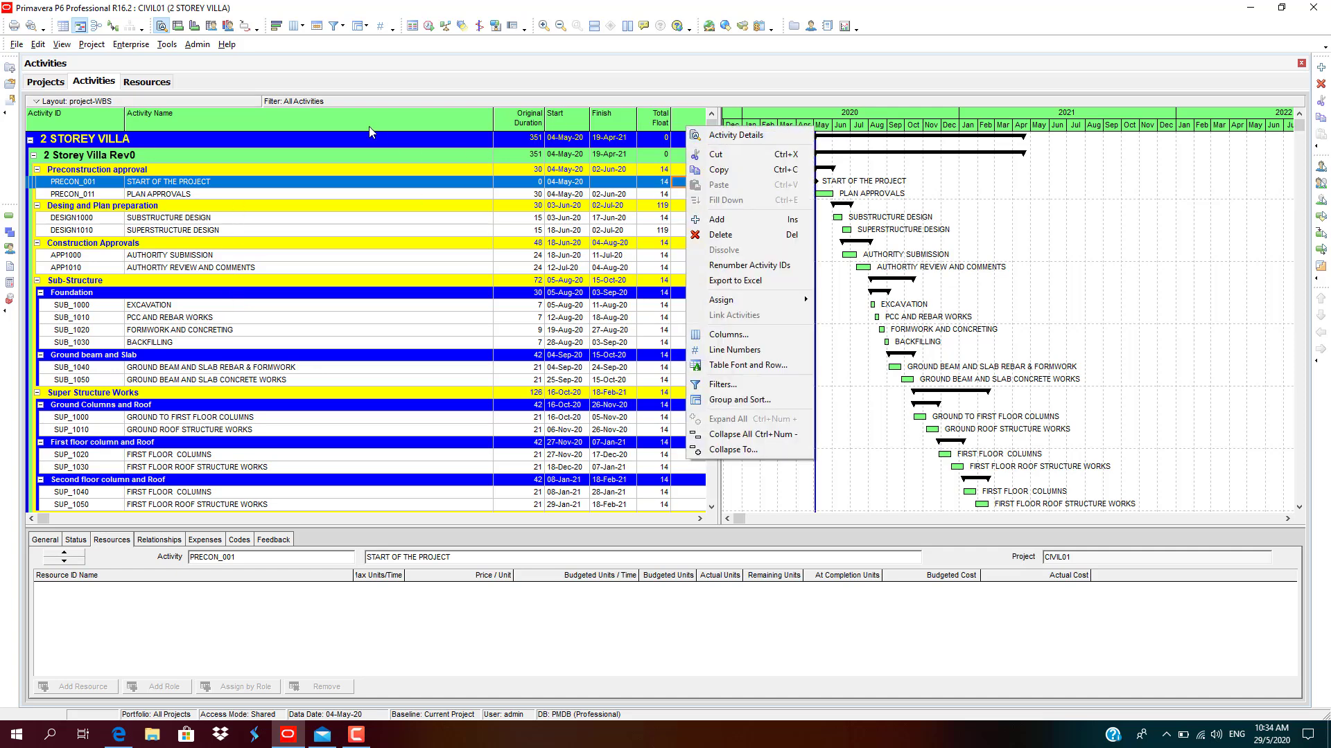
pyautogui.click(762, 336)
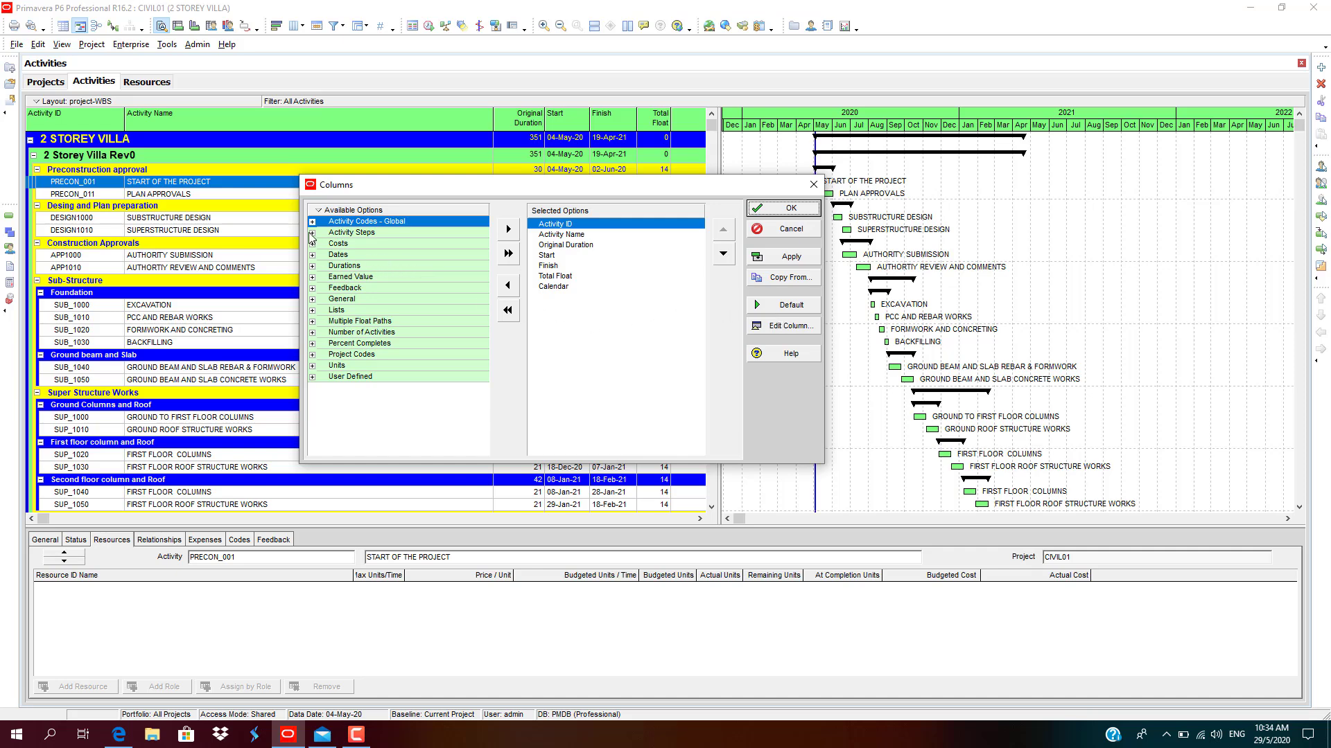
pyautogui.click(312, 310)
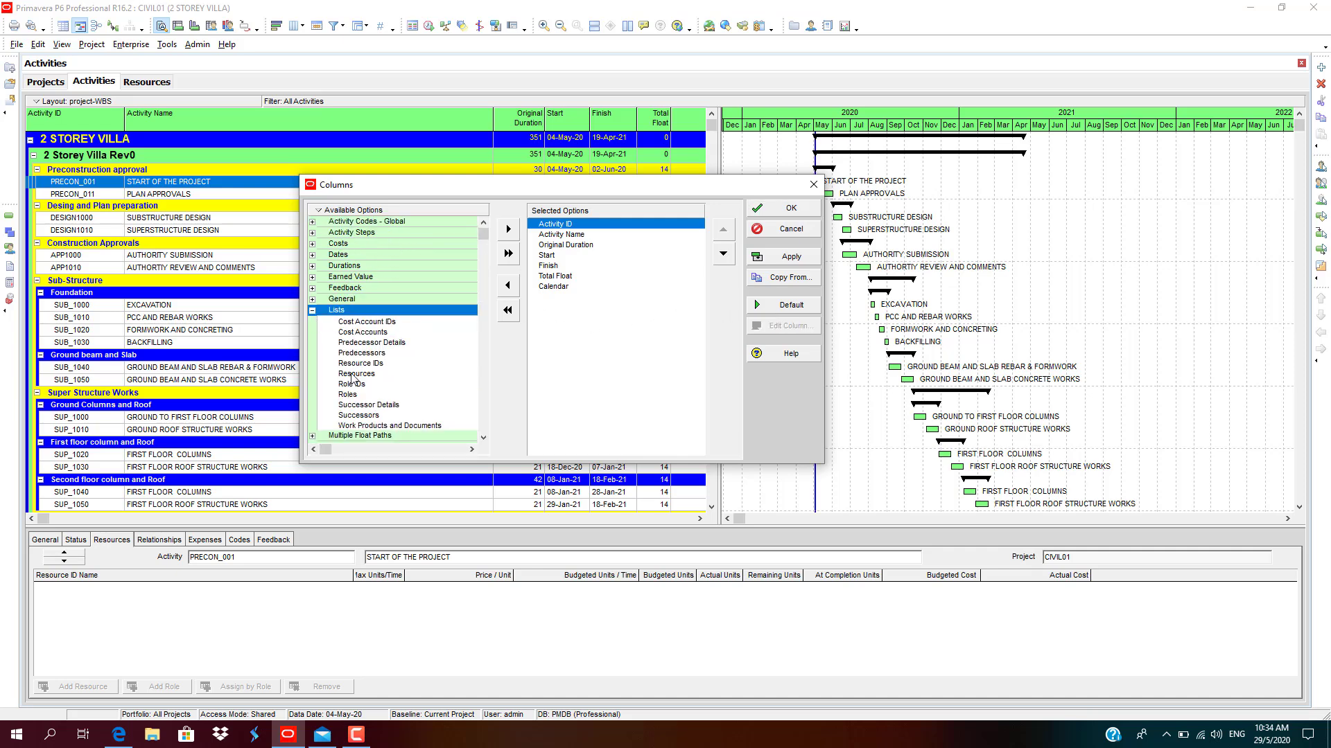
pyautogui.click(356, 374)
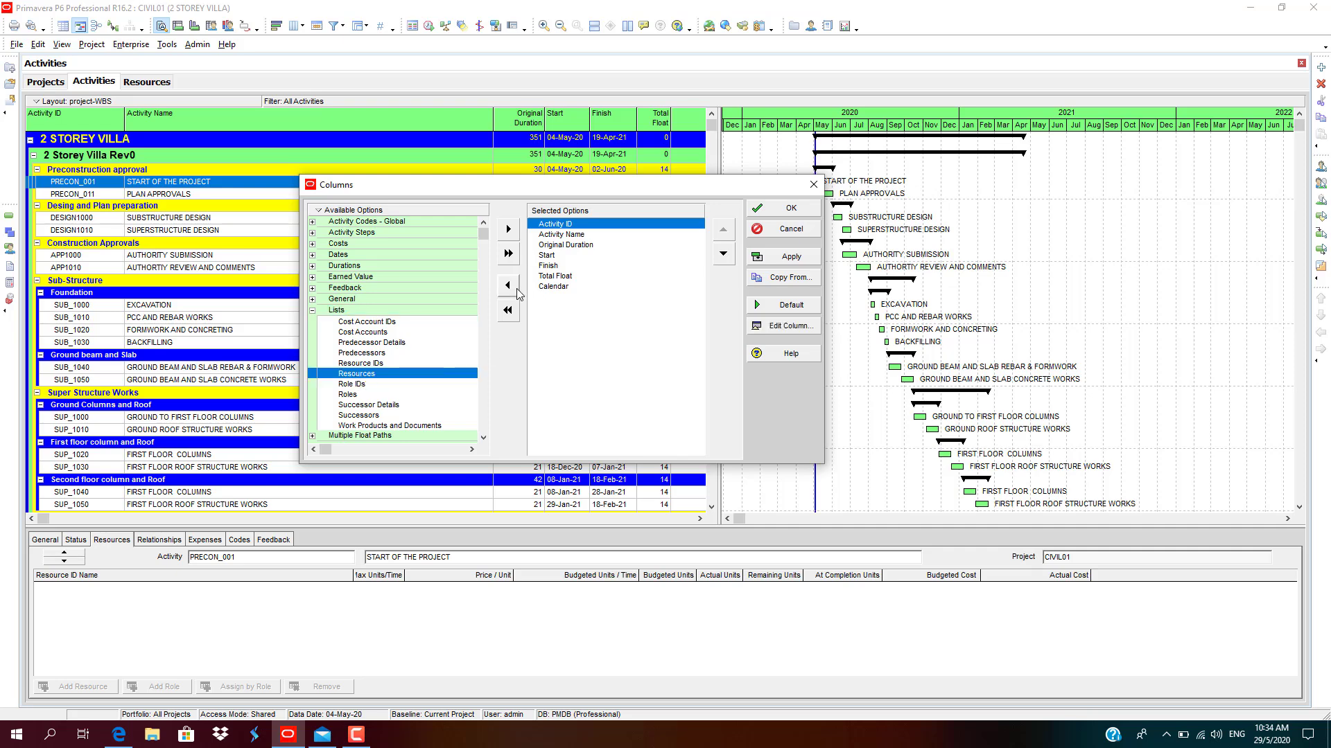
pyautogui.click(508, 229)
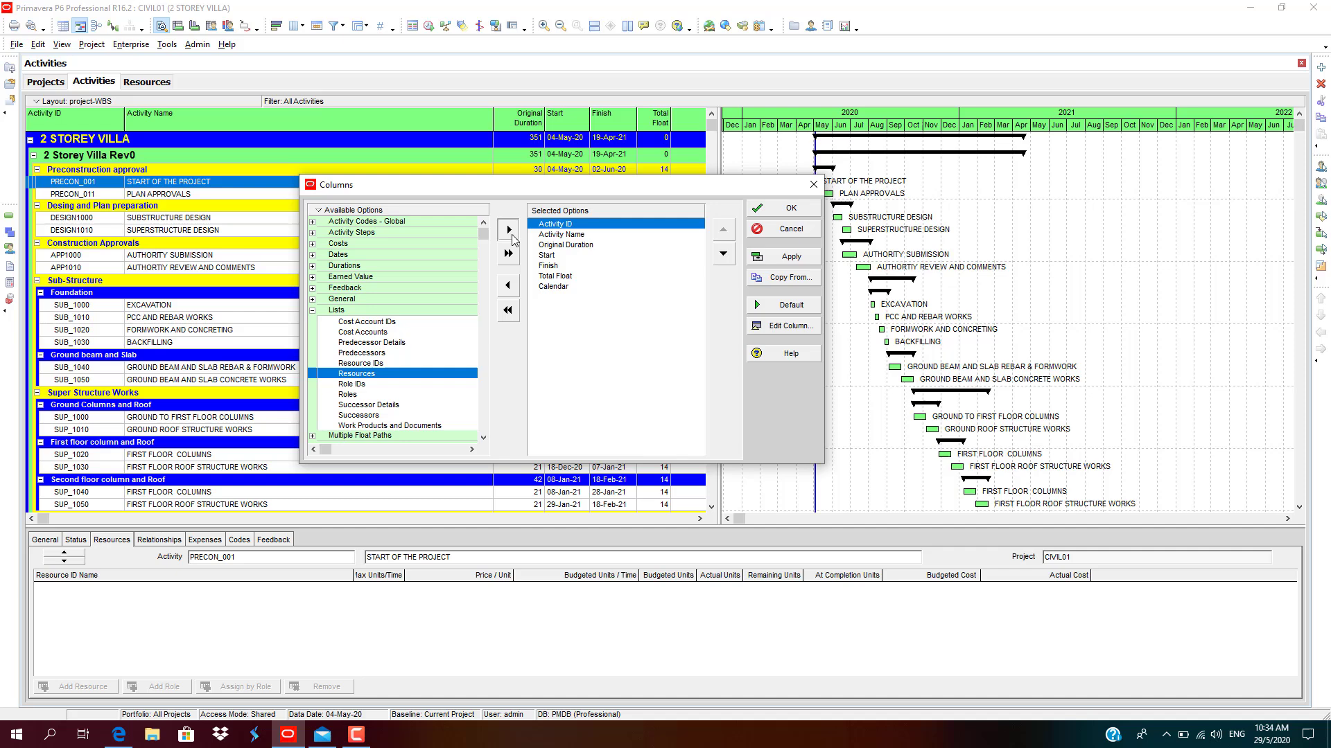
pyautogui.click(724, 254)
pyautogui.click(723, 254)
pyautogui.click(723, 254)
pyautogui.click(723, 255)
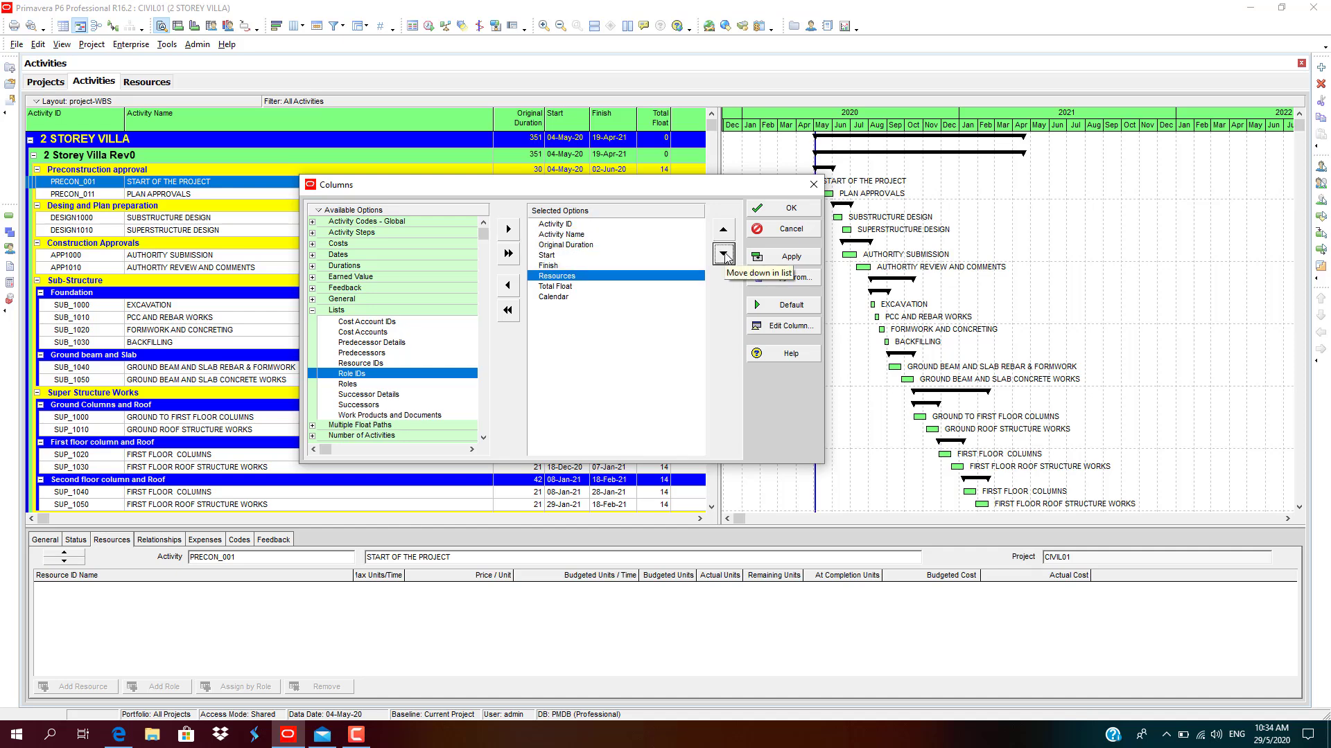
pyautogui.click(723, 254)
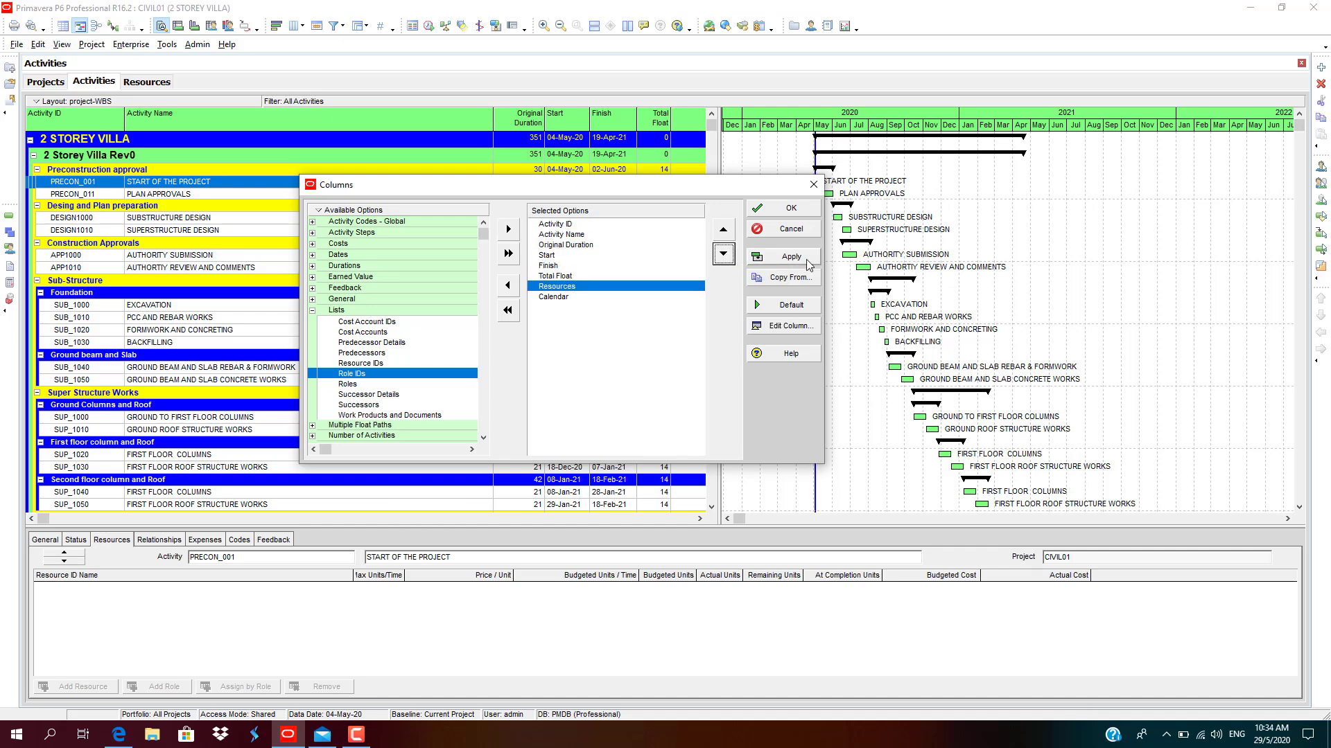
pyautogui.click(784, 257)
# Close the column chooser and widen the activity table into the Gantt area
pyautogui.click(791, 209)
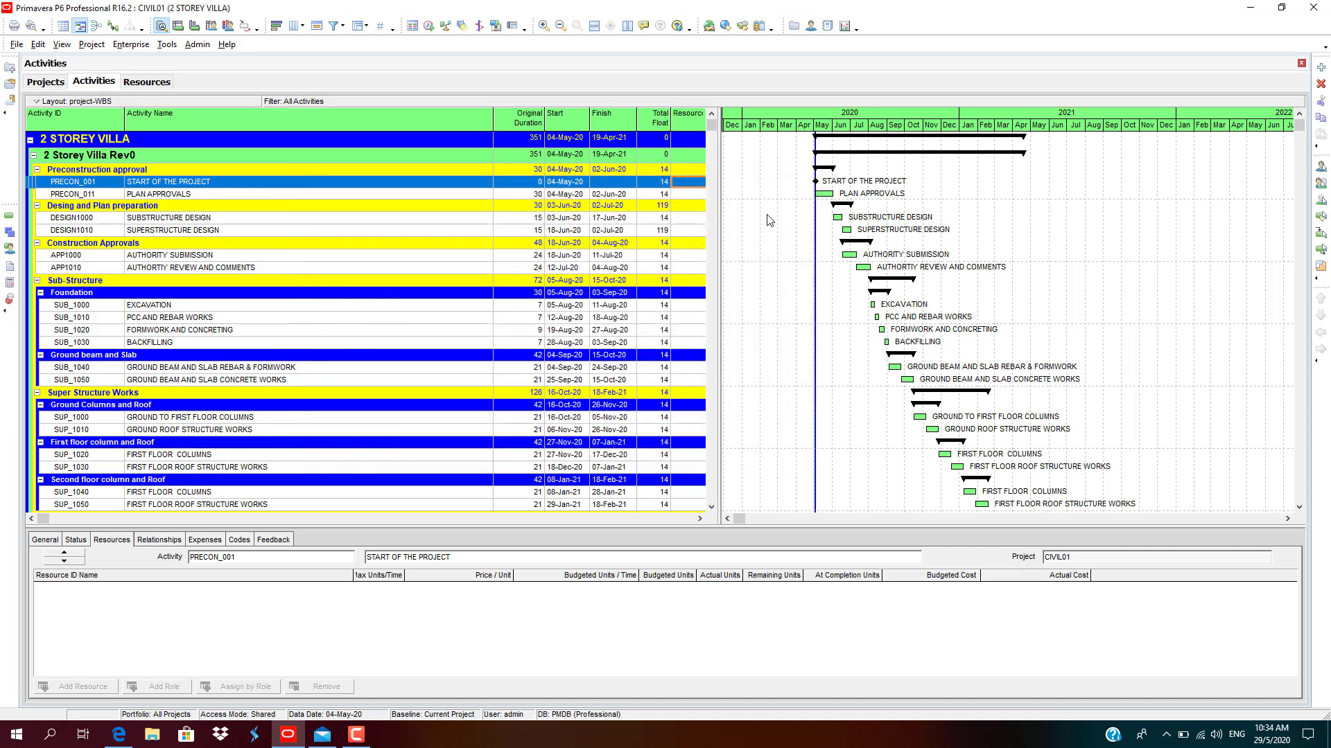
pyautogui.moveTo(719, 233); pyautogui.dragTo(846, 217)
pyautogui.scroll(-3, 790, 347)
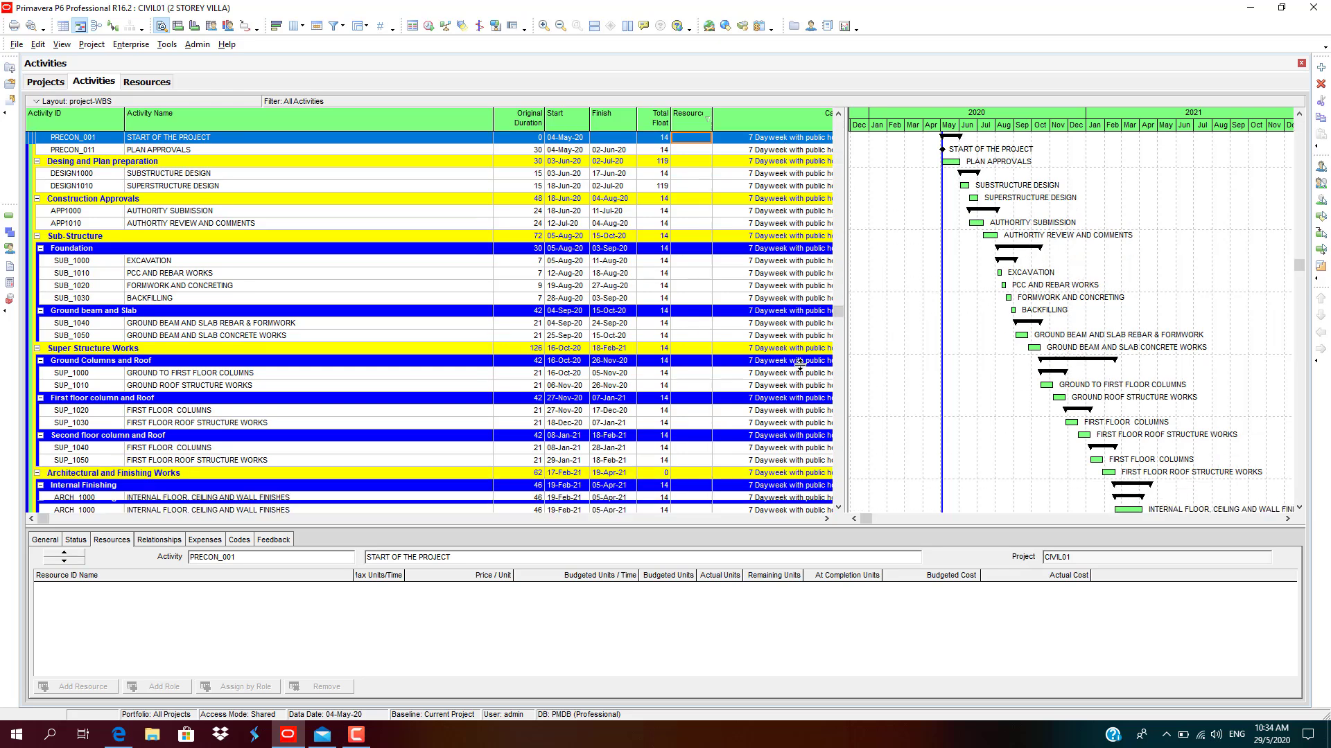
pyautogui.scroll(3, 797, 384)
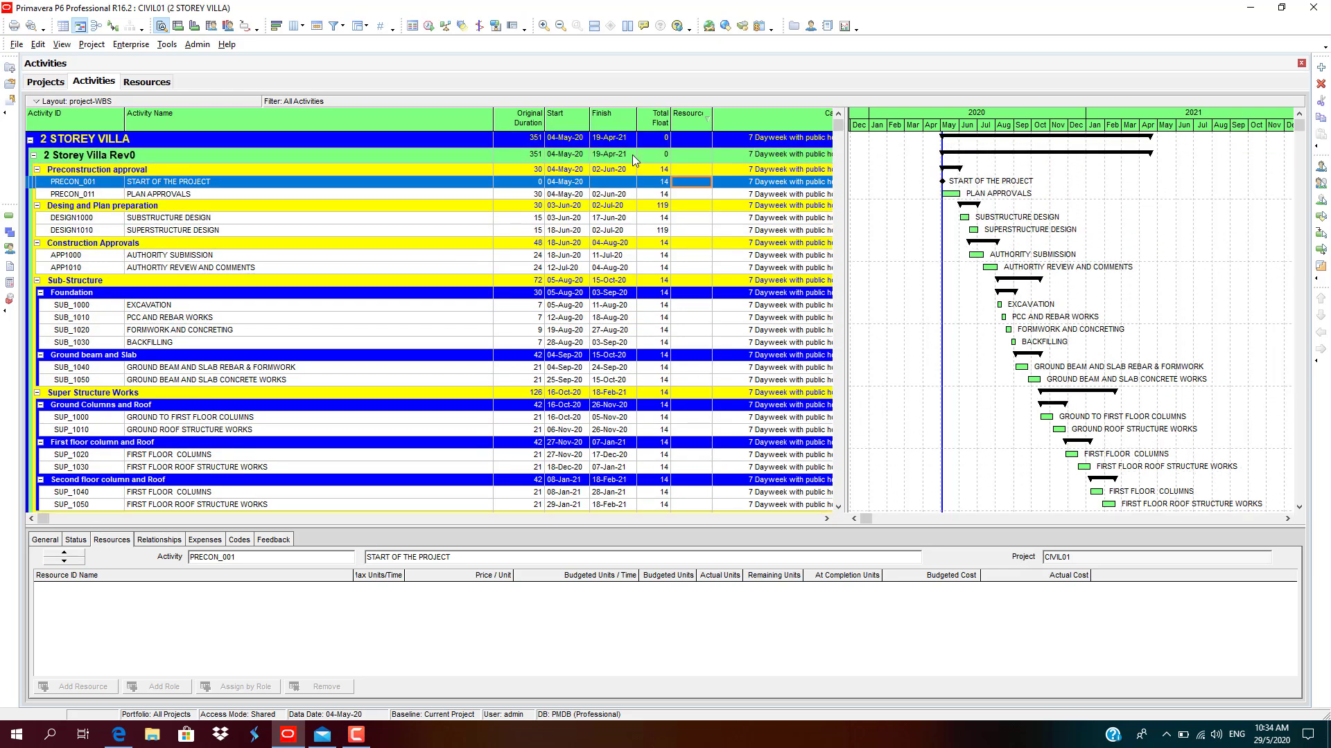
# Select the PLAN APPROVALS activity to show its empty Resources tab
pyautogui.click(692, 194)
pyautogui.click(690, 182)
pyautogui.click(404, 194)
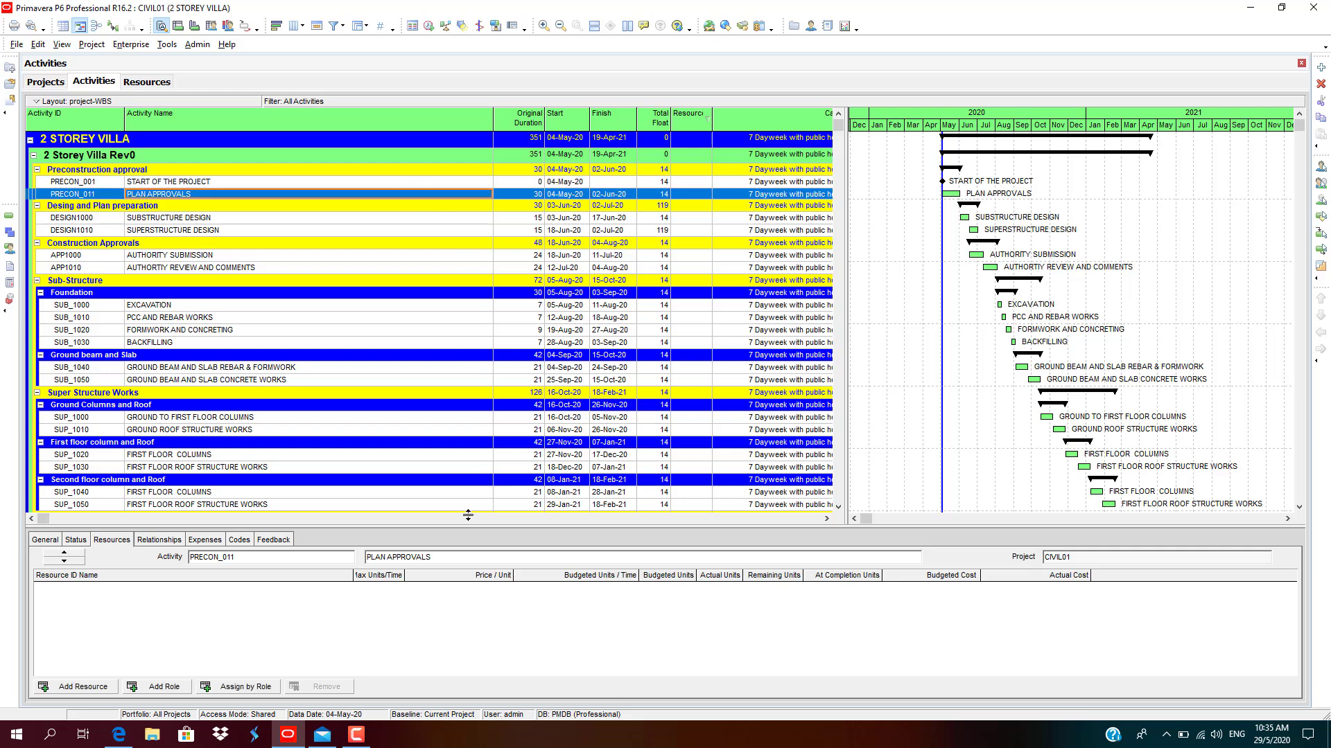
pyautogui.click(424, 183)
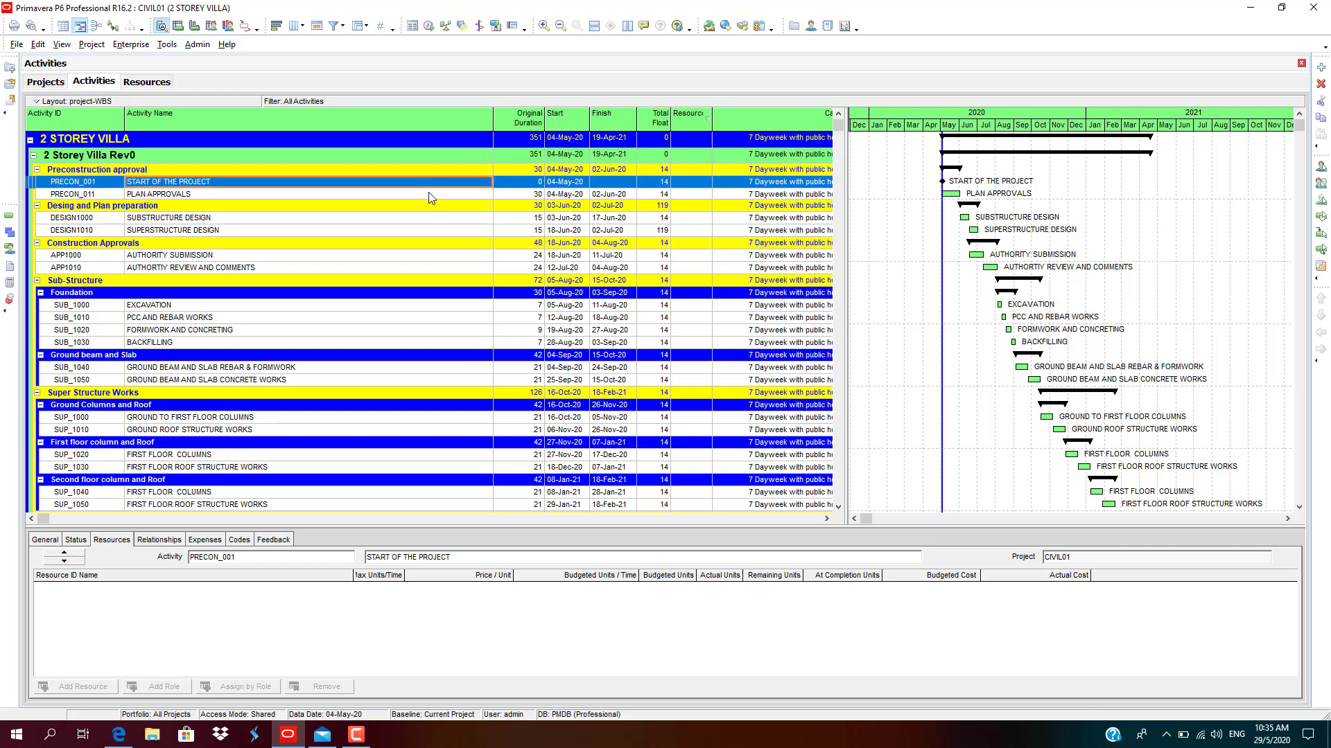
pyautogui.click(428, 194)
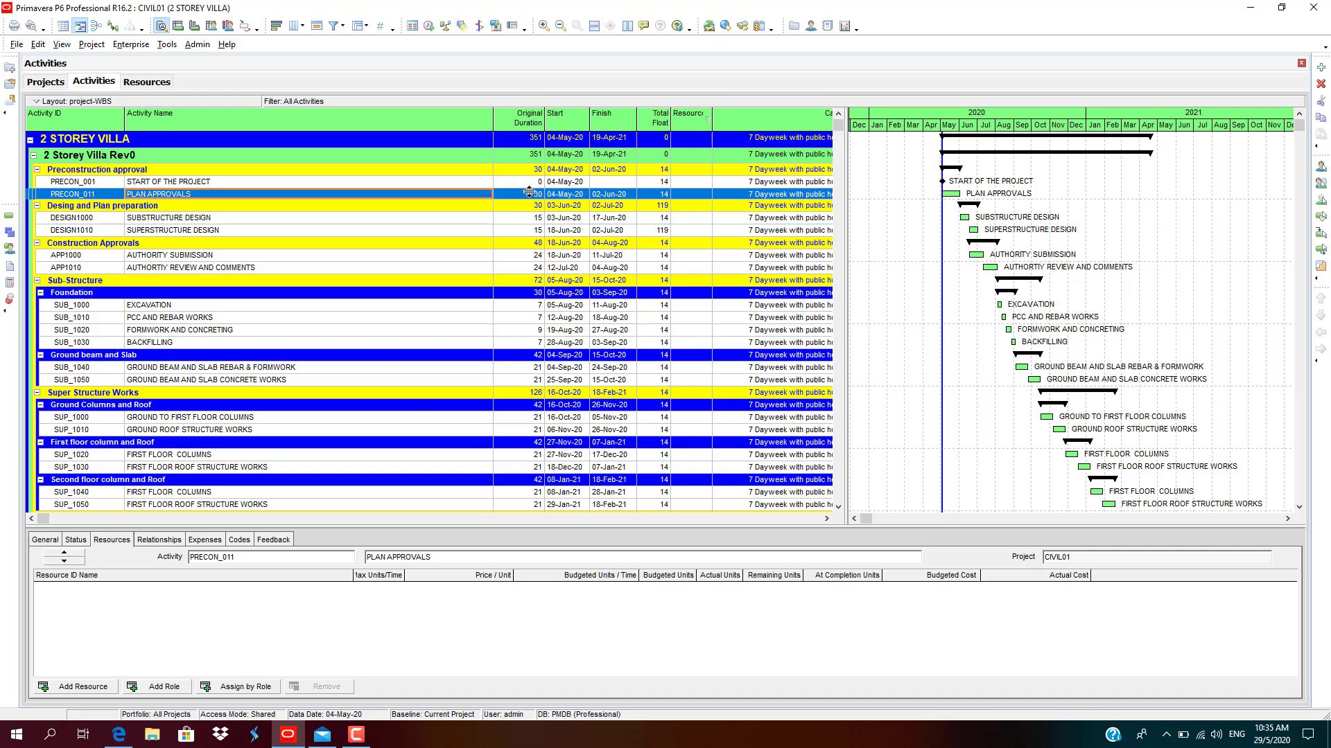
# Open Assign Resources and collapse E&C, Product Dev and IT groups to reveal 2STOREY resources
pyautogui.click(91, 689)
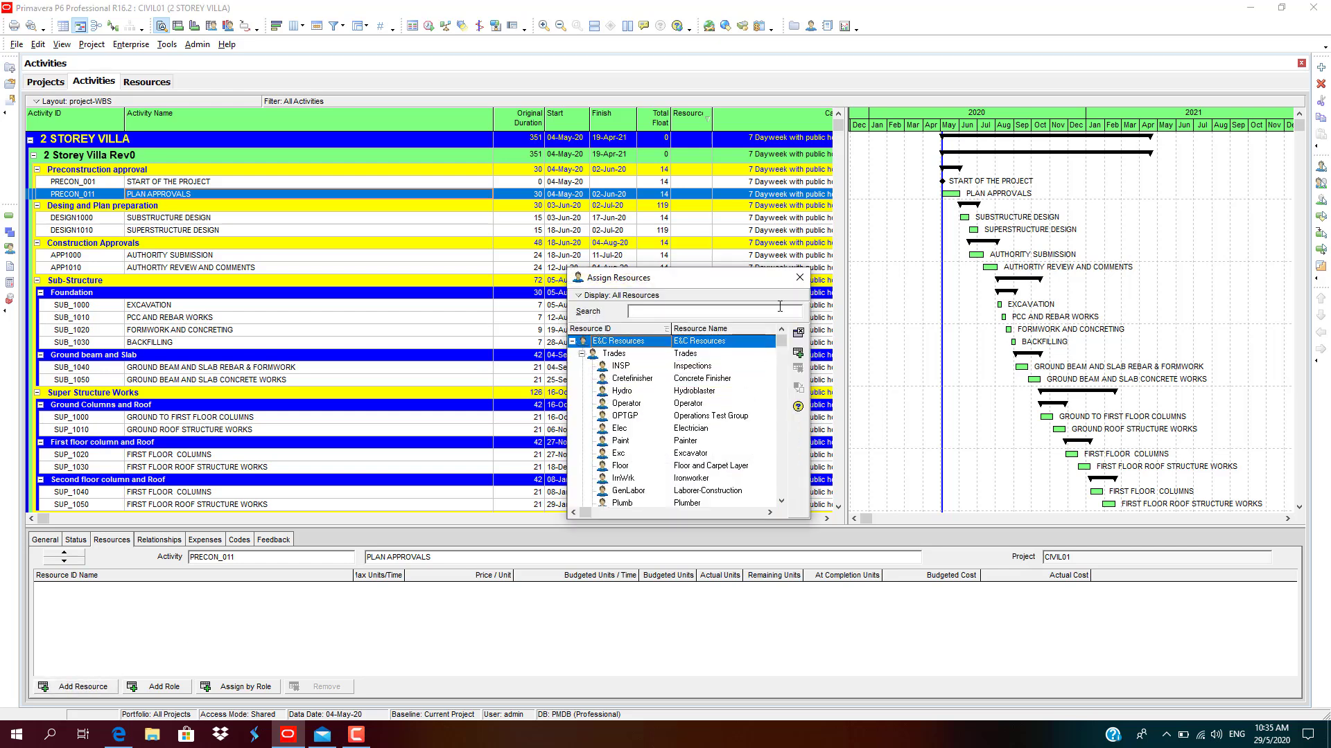
pyautogui.moveTo(697, 286); pyautogui.dragTo(598, 242)
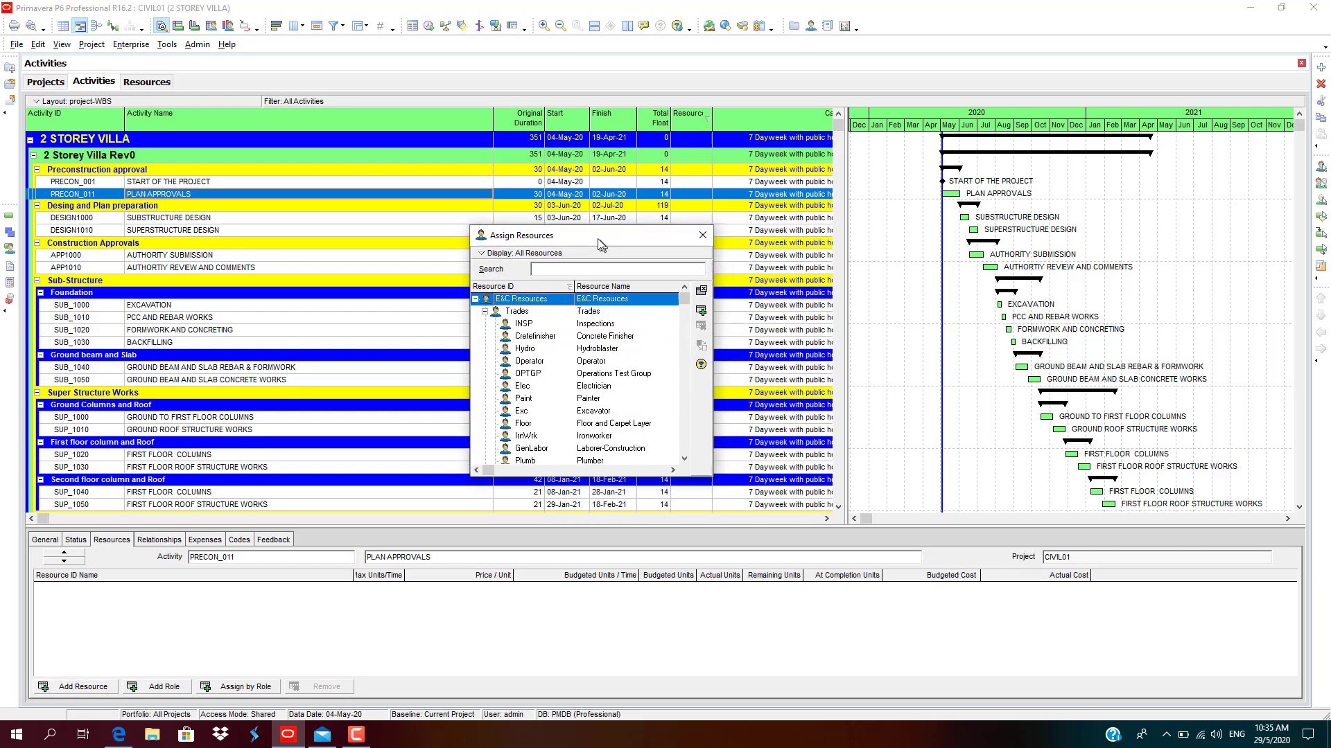
pyautogui.click(483, 310)
pyautogui.click(473, 297)
pyautogui.click(473, 310)
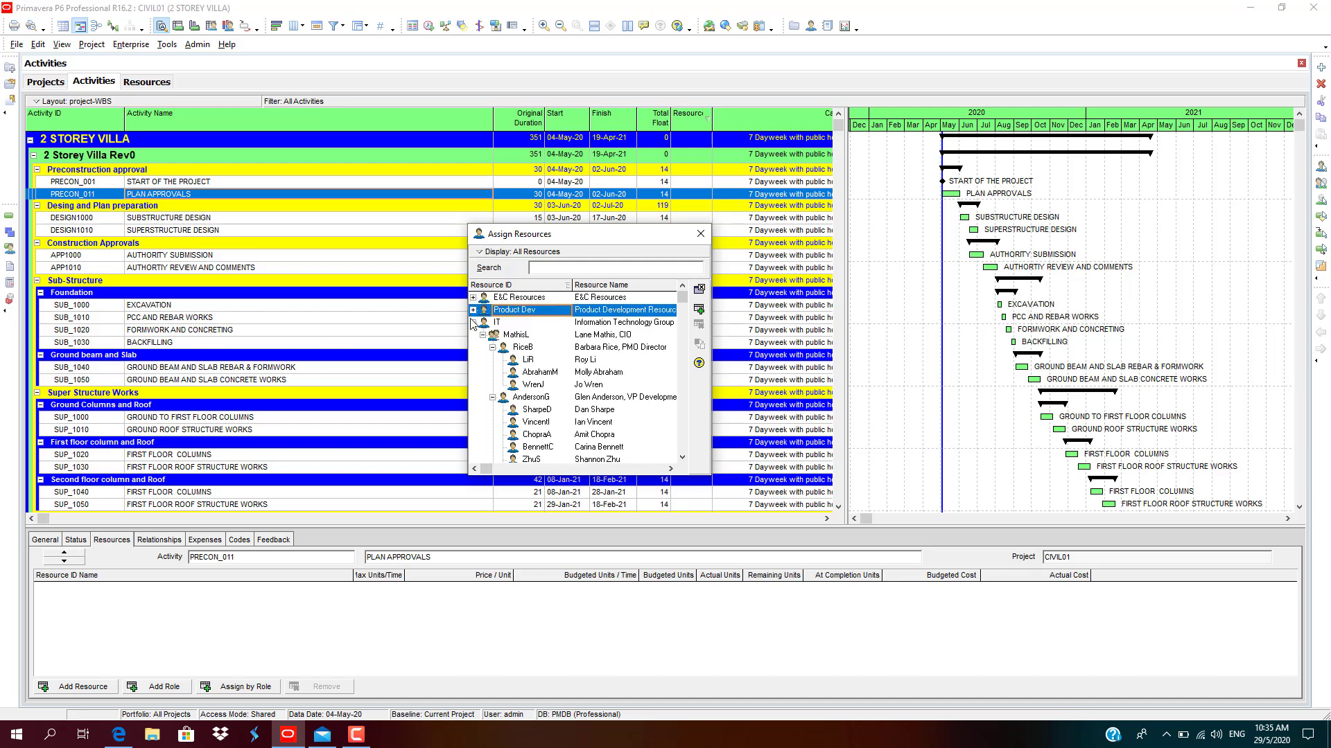
pyautogui.click(473, 322)
pyautogui.click(473, 322)
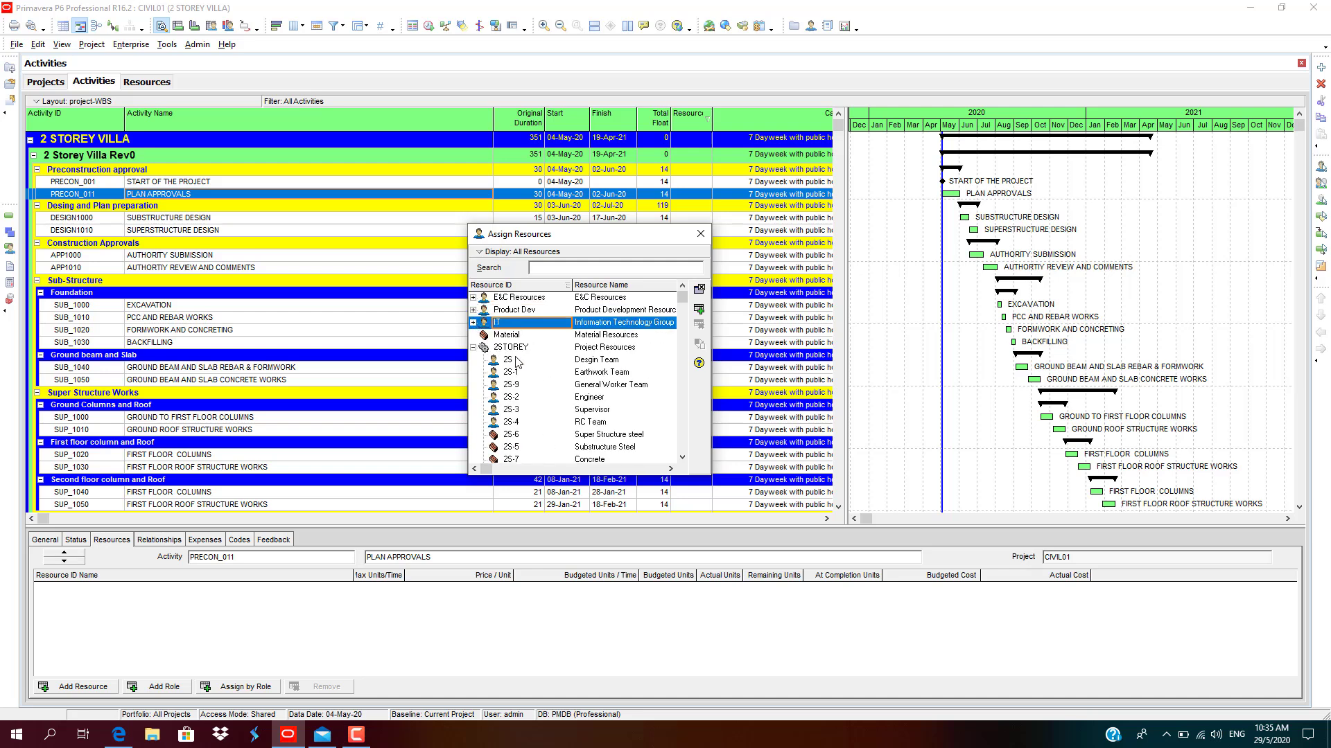
pyautogui.moveTo(624, 474); pyautogui.dragTo(622, 531)
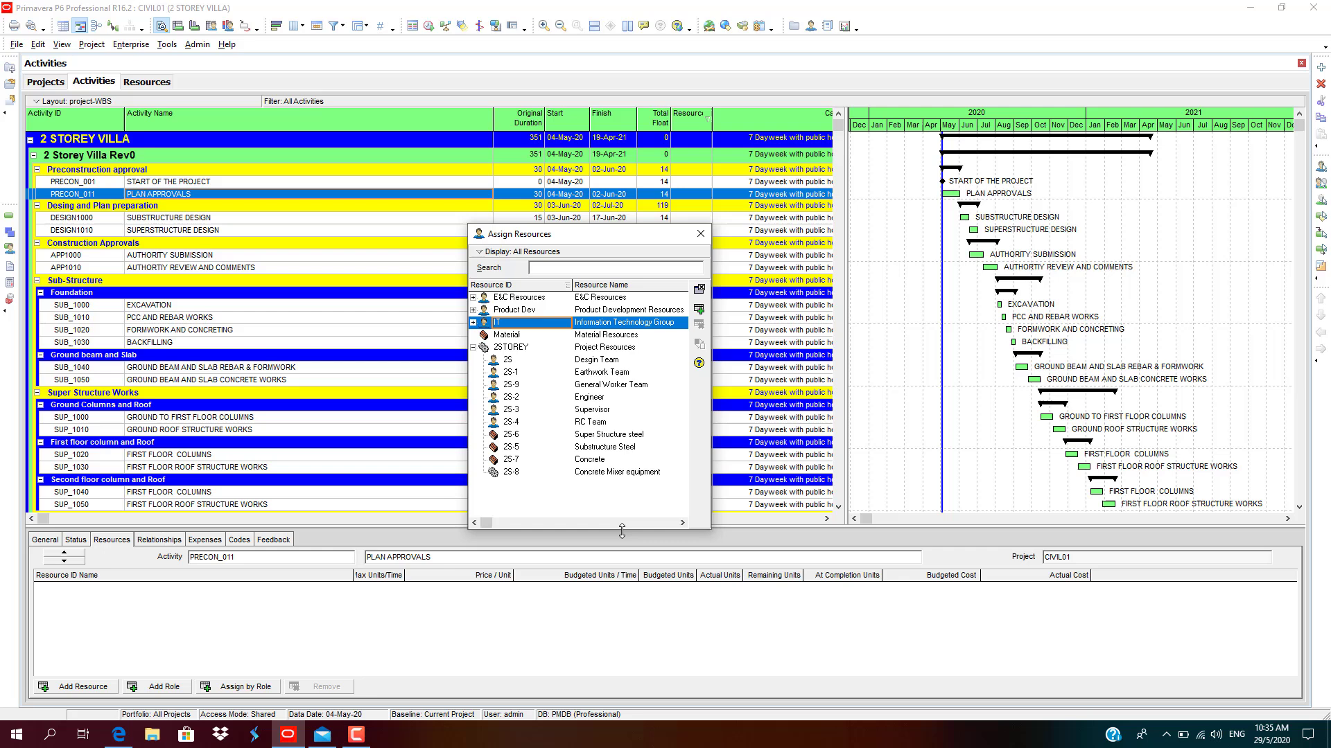
# Assign 2S Desgin Team to PLAN APPROVALS and close the resource picker
pyautogui.click(615, 361)
pyautogui.doubleClick(614, 361)
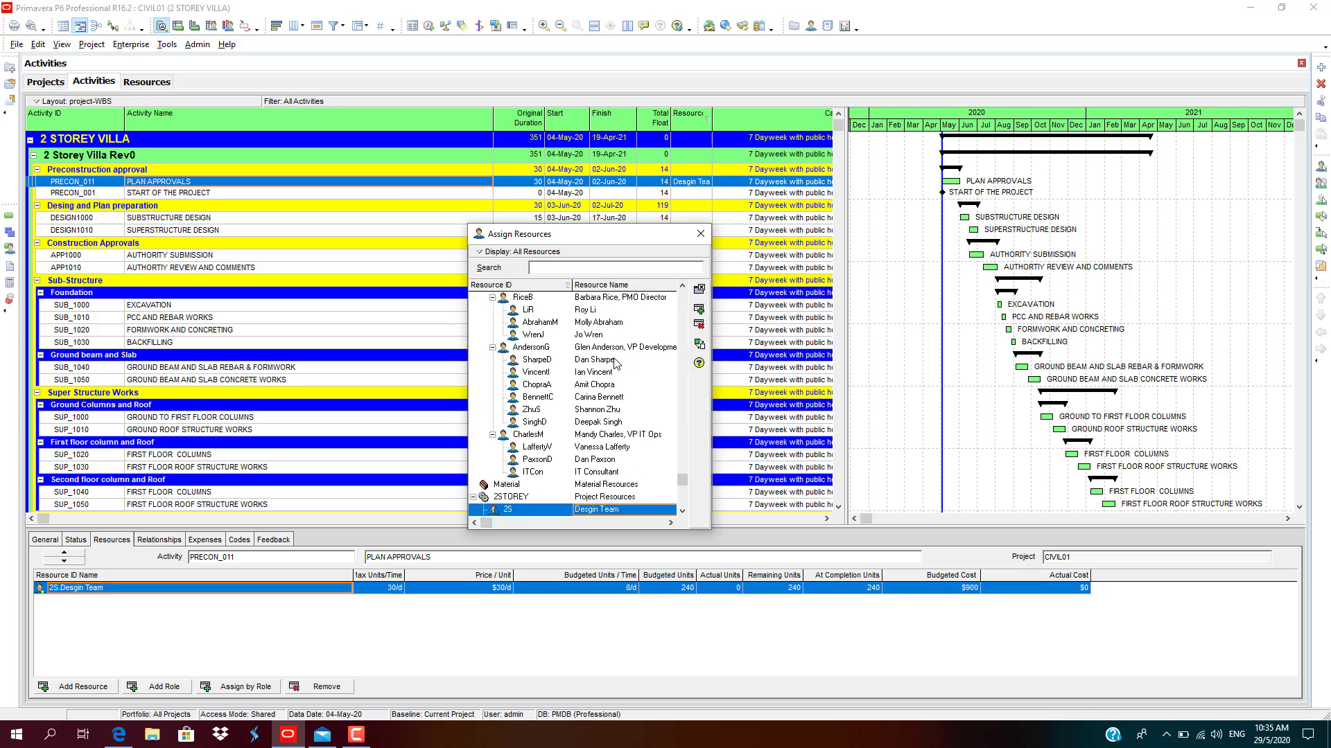
pyautogui.click(698, 235)
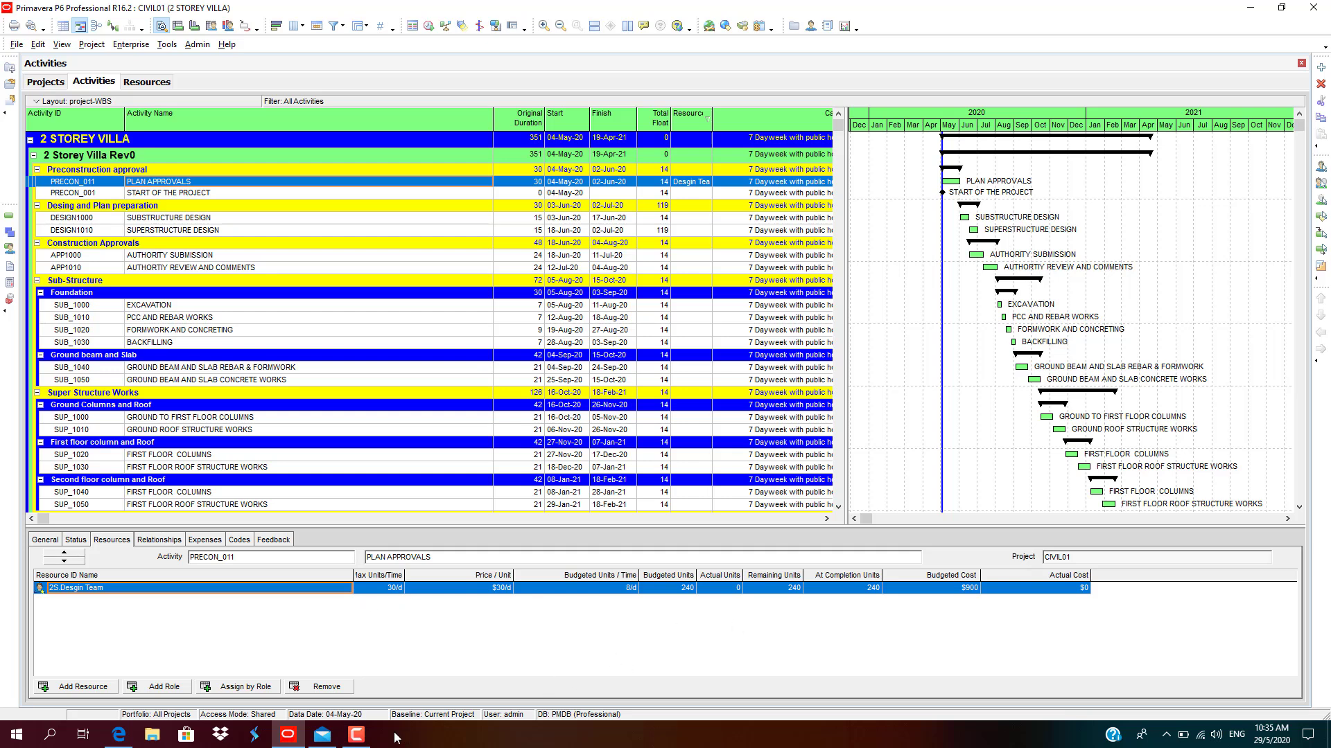
pyautogui.moveTo(366, 741)
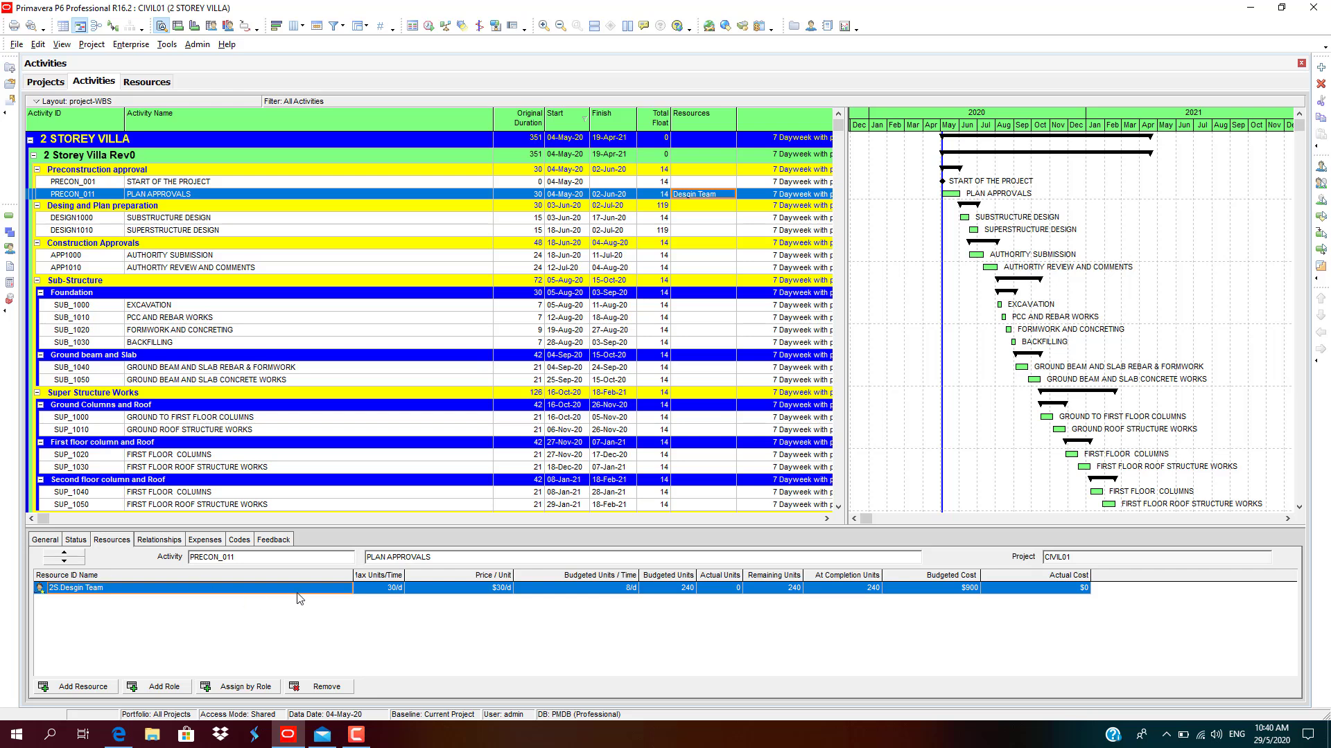
# In the assignment column chooser, move Budgeted Cost up to follow Budgeted Units
pyautogui.rightClick(336, 575)
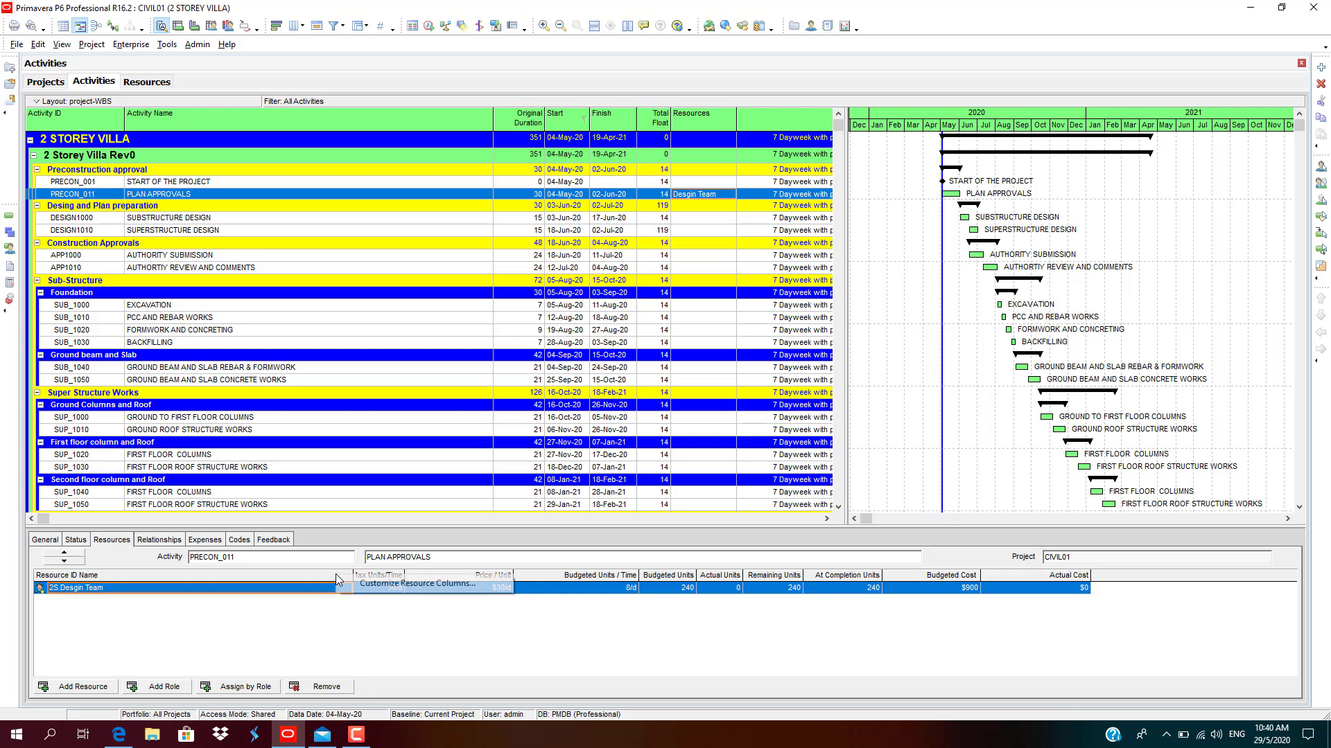
pyautogui.click(419, 584)
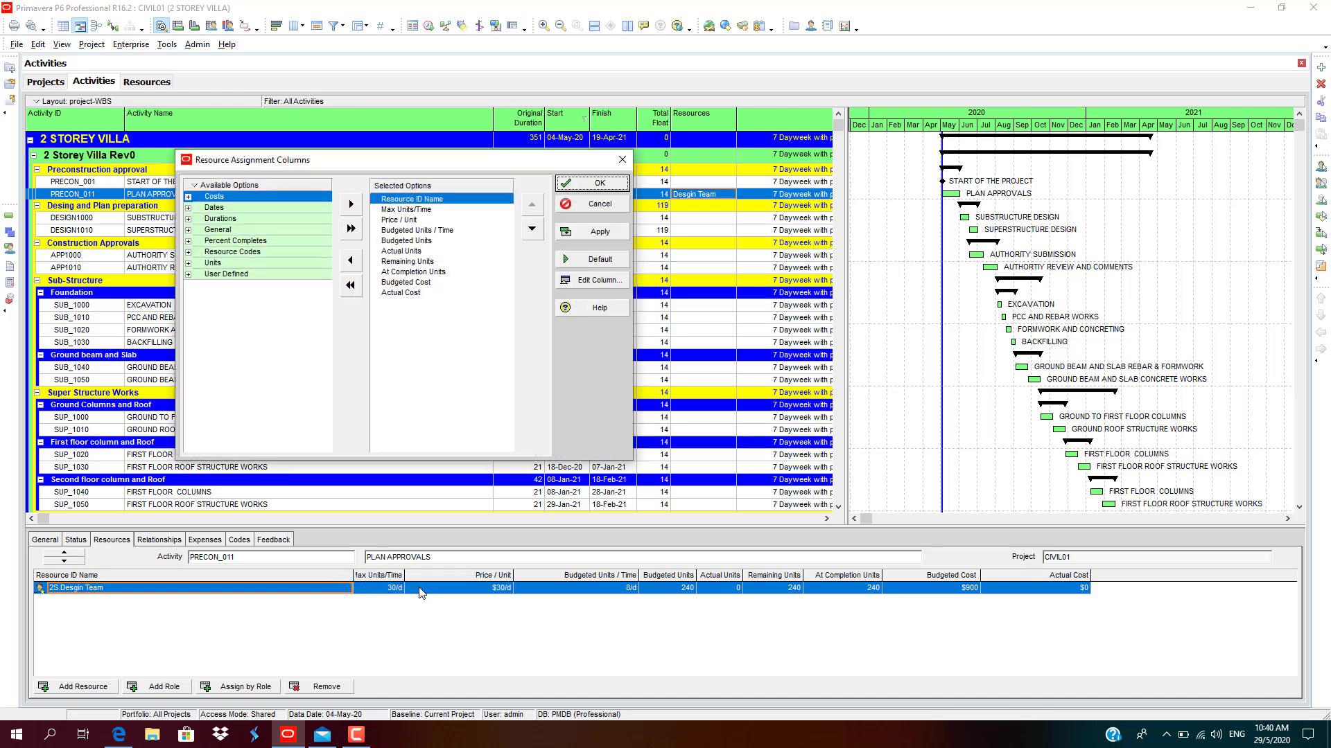
pyautogui.click(404, 293)
pyautogui.click(410, 283)
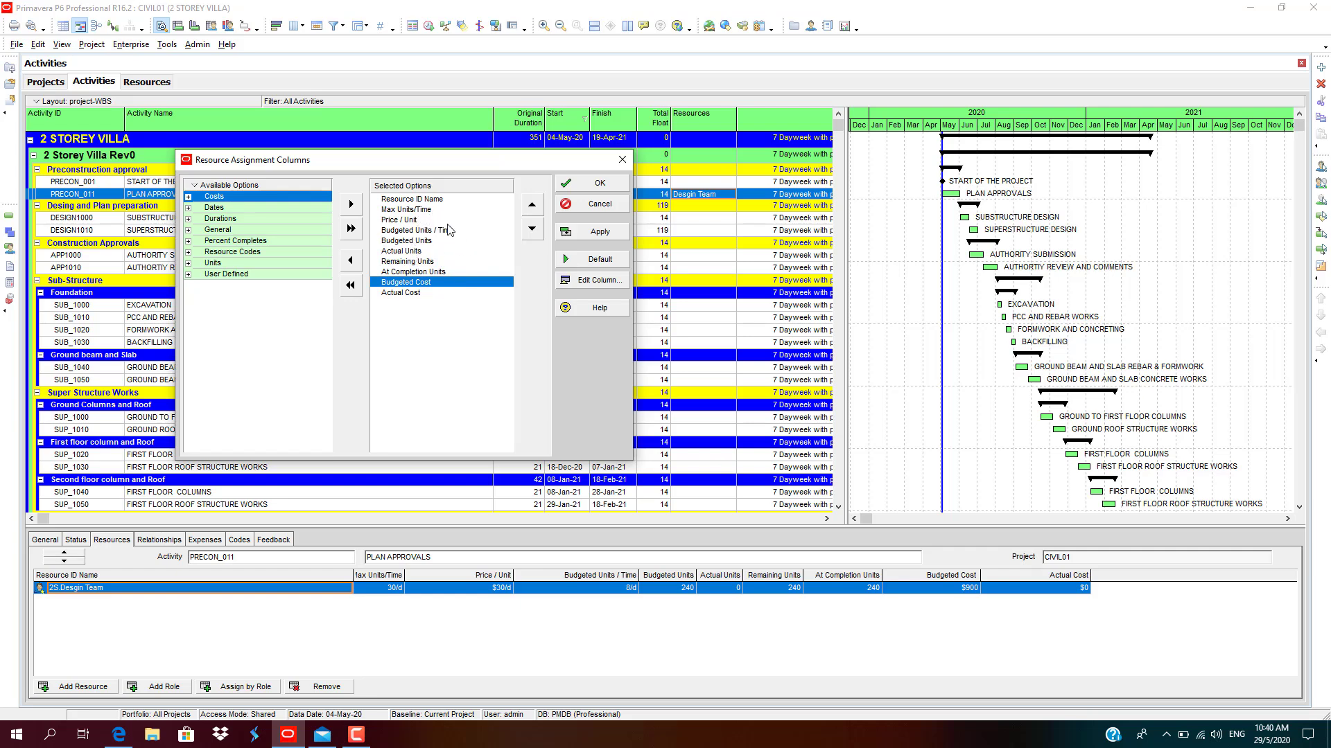
pyautogui.click(424, 233)
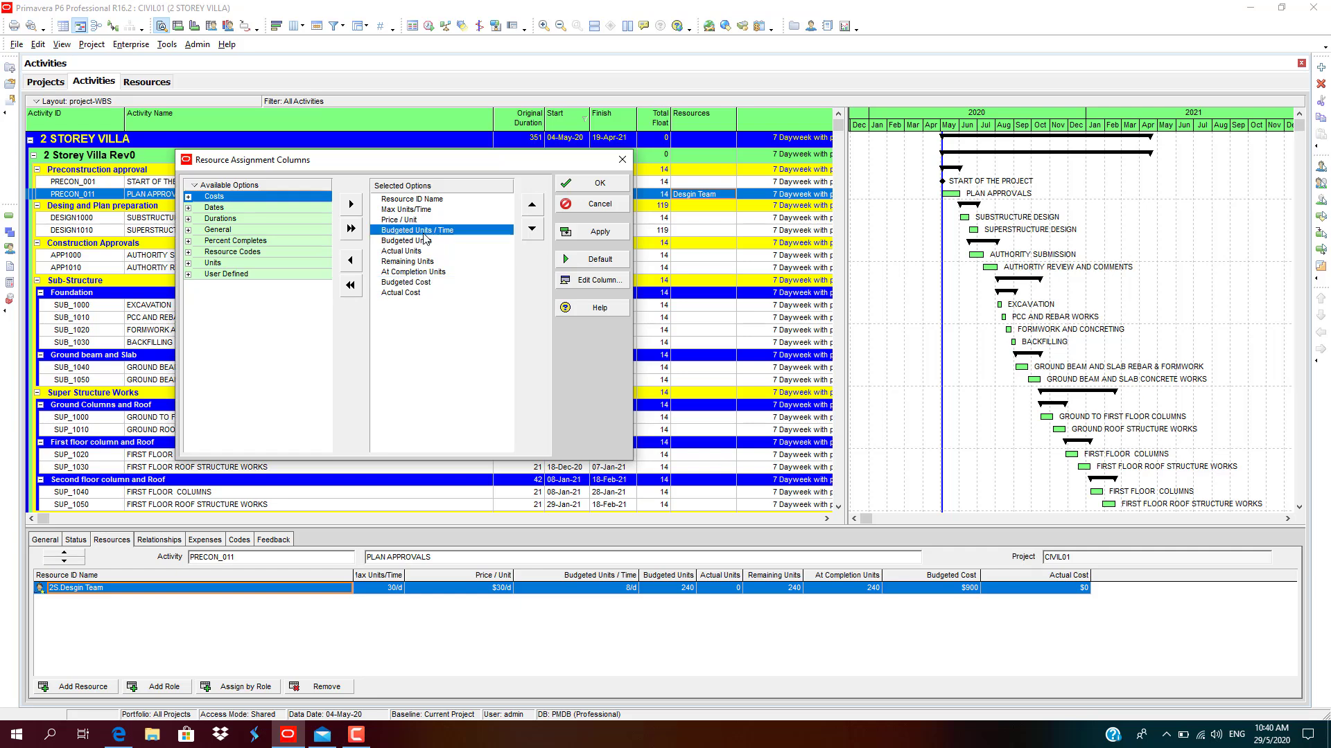
pyautogui.click(425, 242)
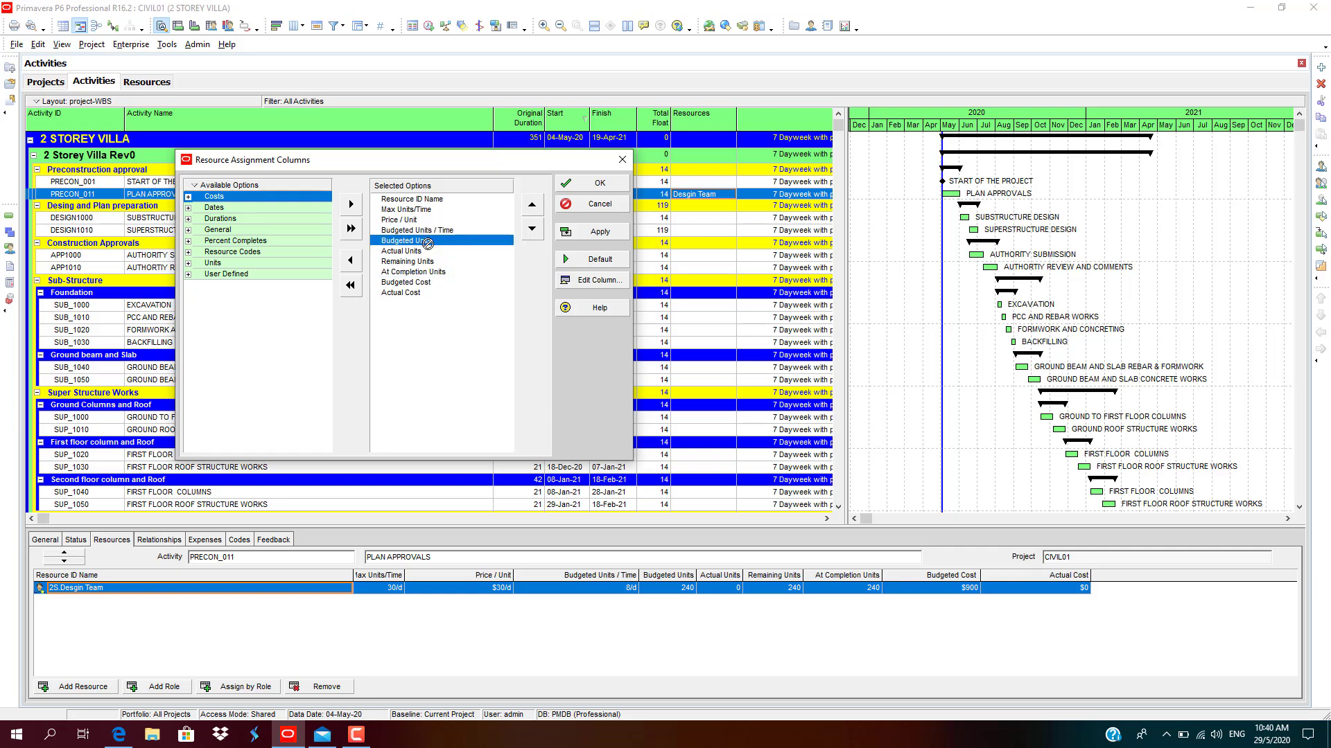
pyautogui.click(427, 252)
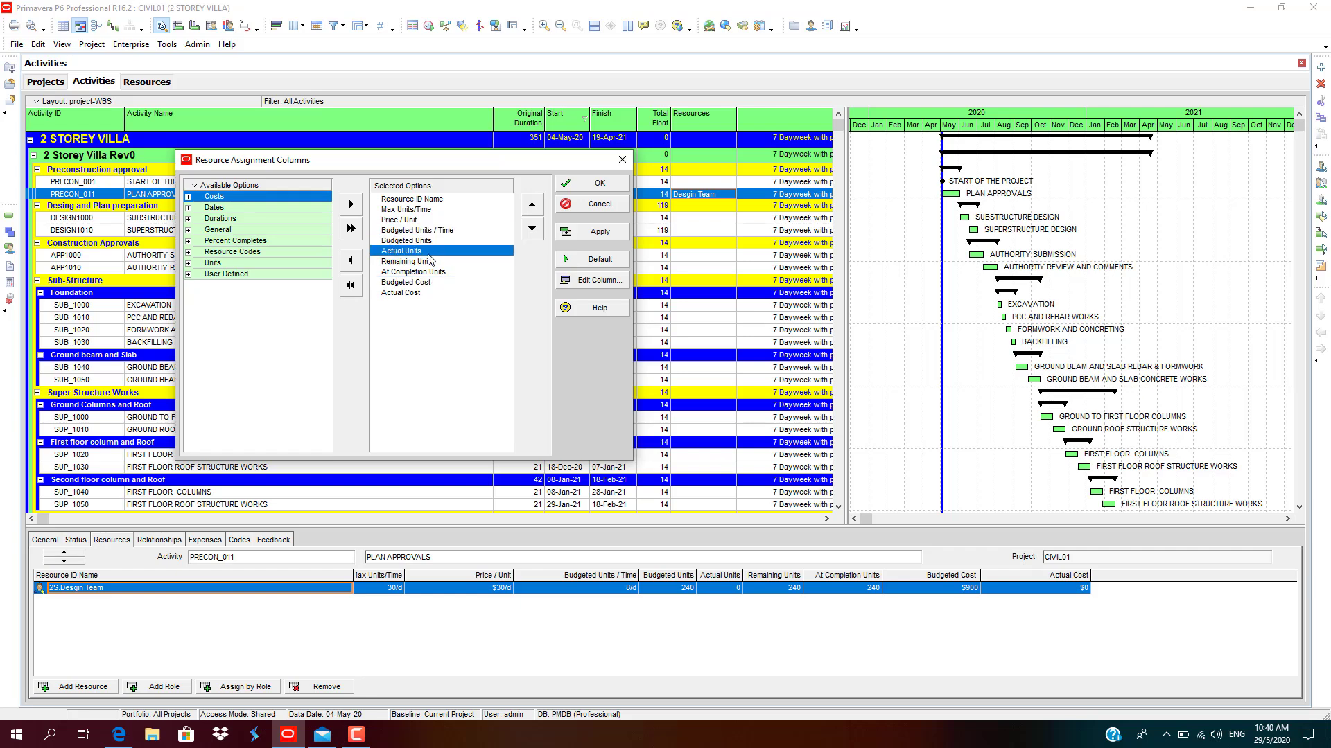
pyautogui.click(429, 261)
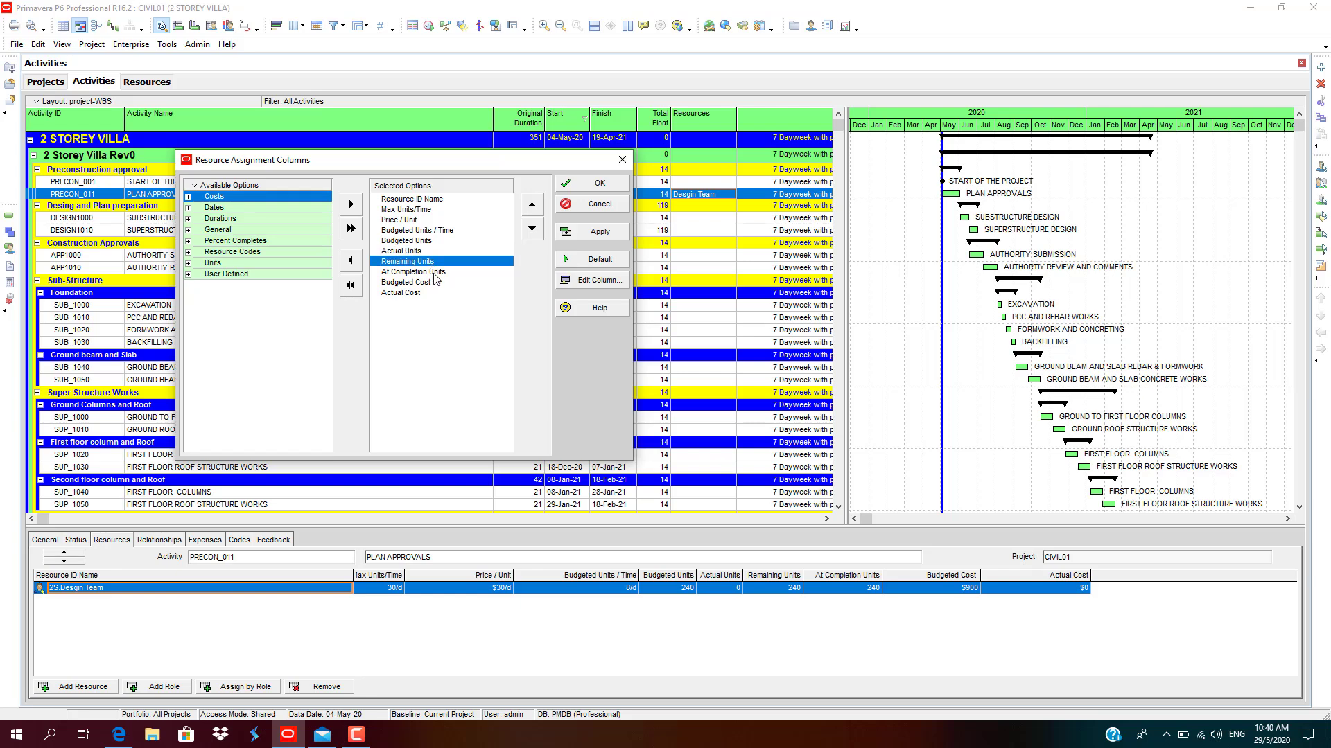
pyautogui.click(434, 273)
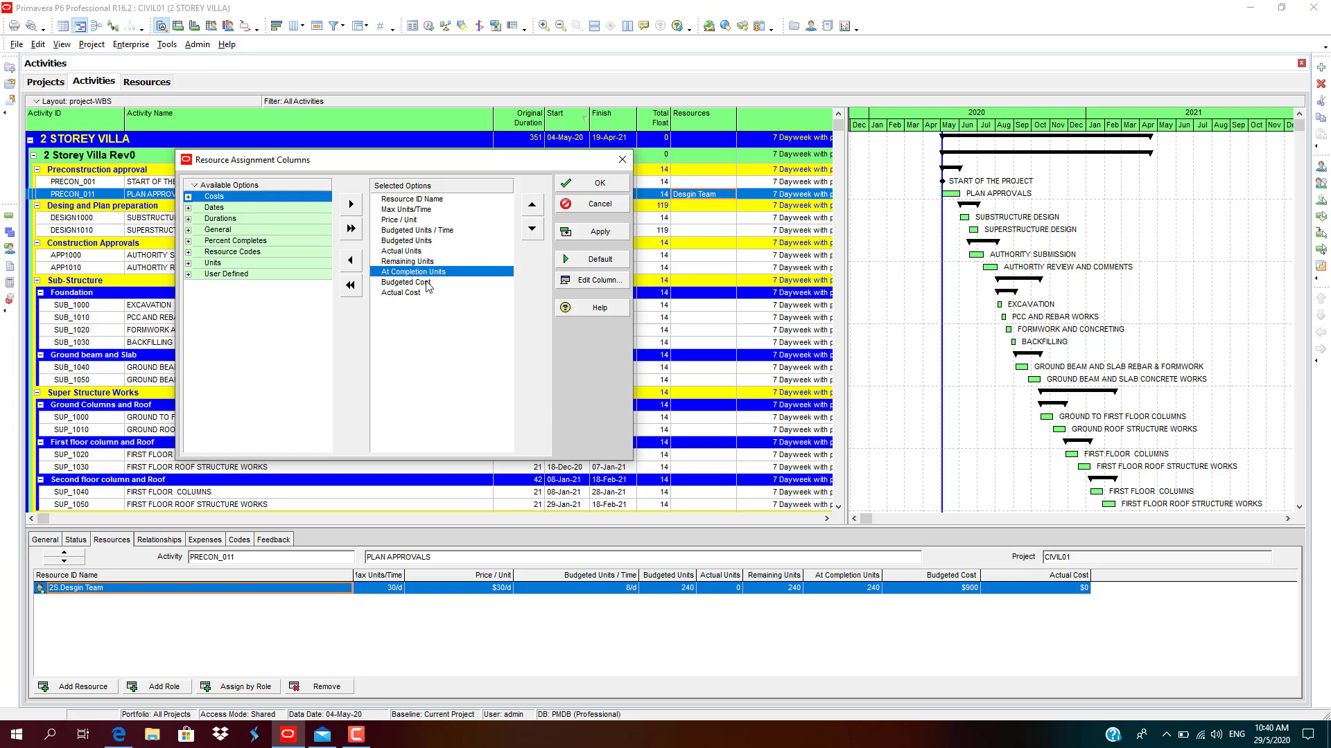
pyautogui.click(427, 283)
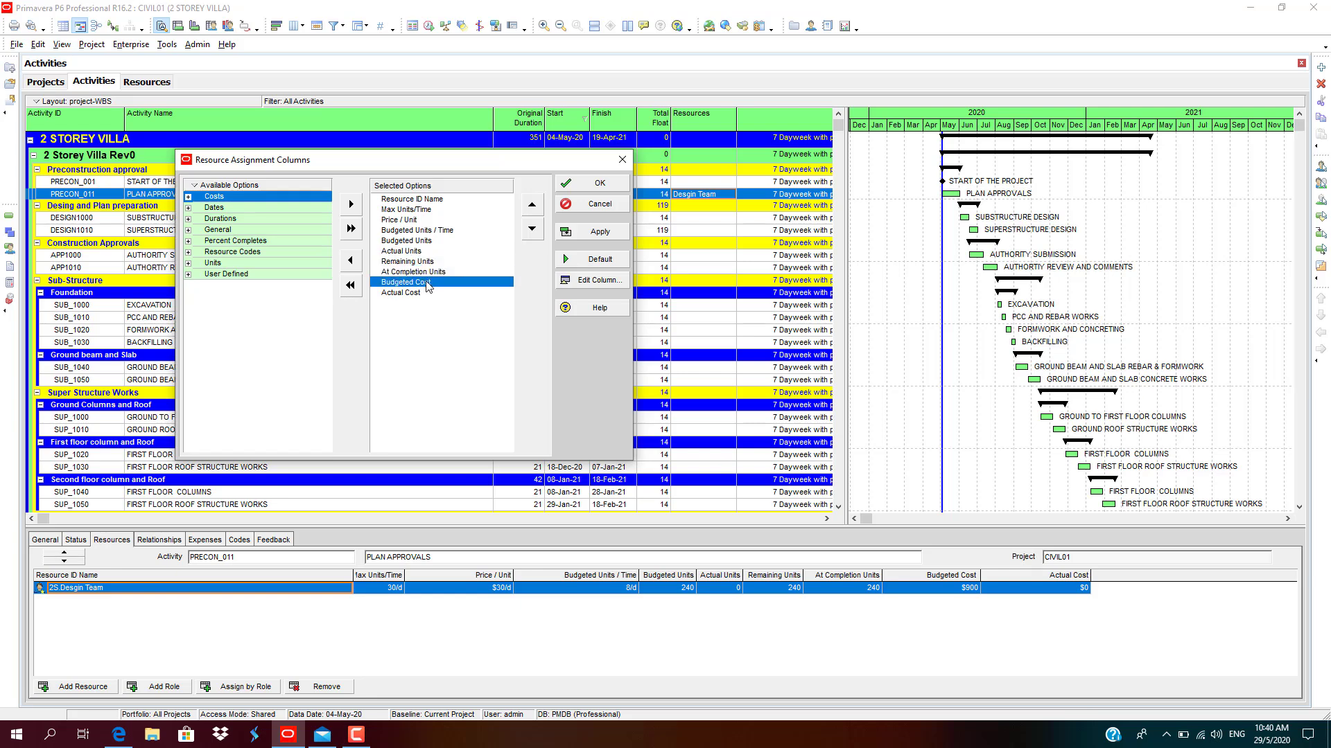
pyautogui.click(535, 205)
pyautogui.click(535, 206)
pyautogui.click(535, 206)
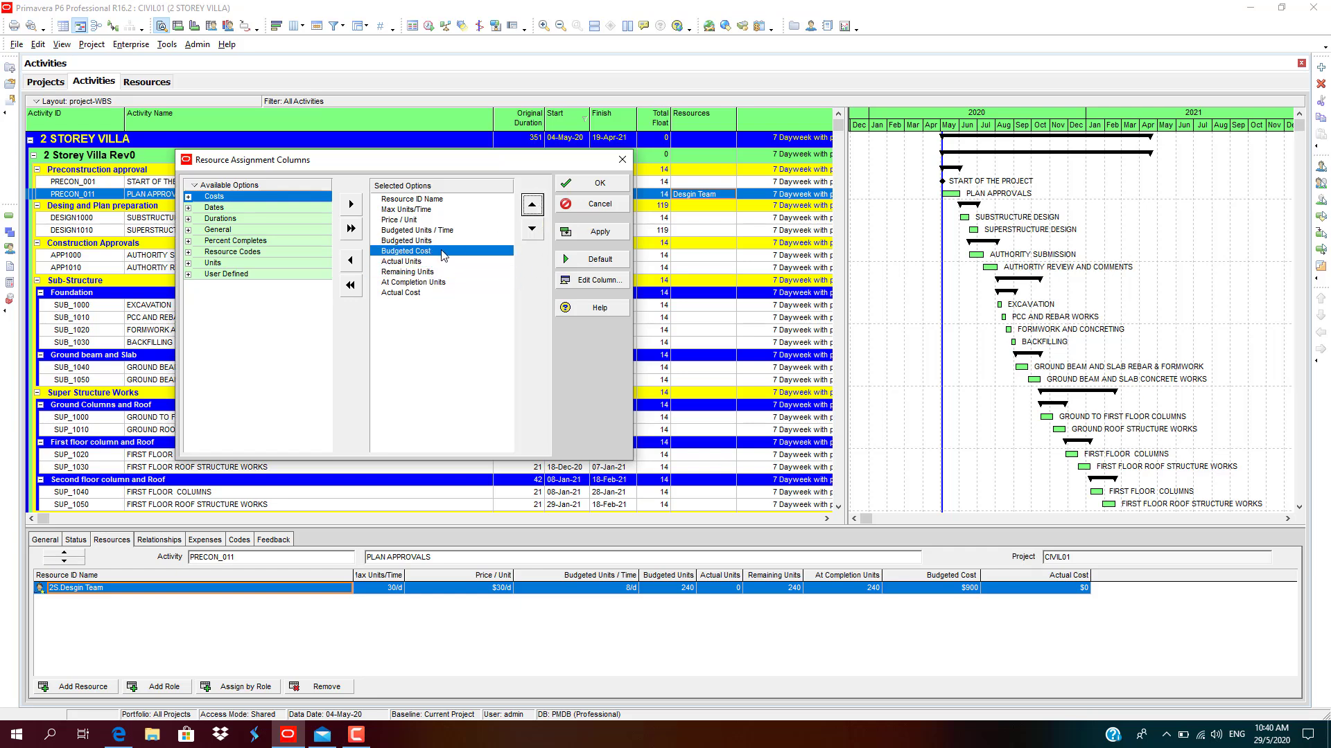
# Remove At Completion Units from the shown columns and apply the layout
pyautogui.click(418, 283)
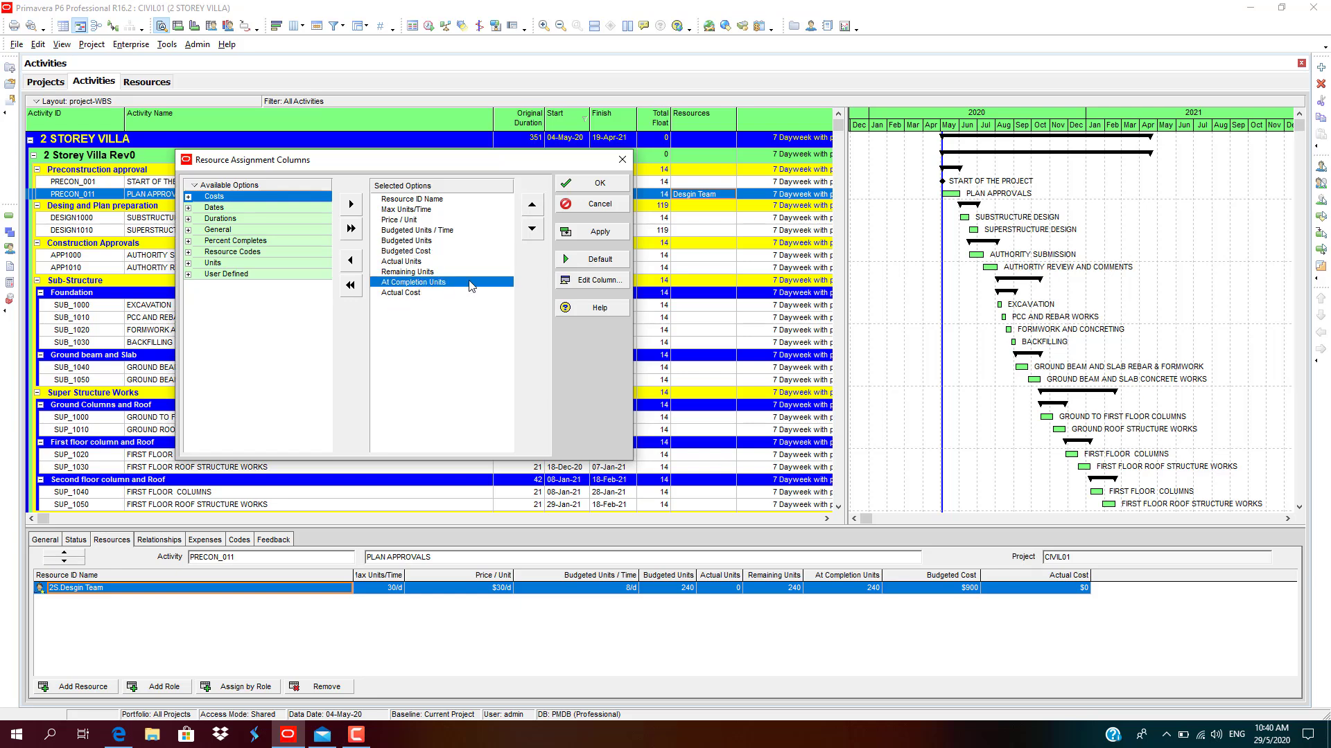
pyautogui.click(350, 260)
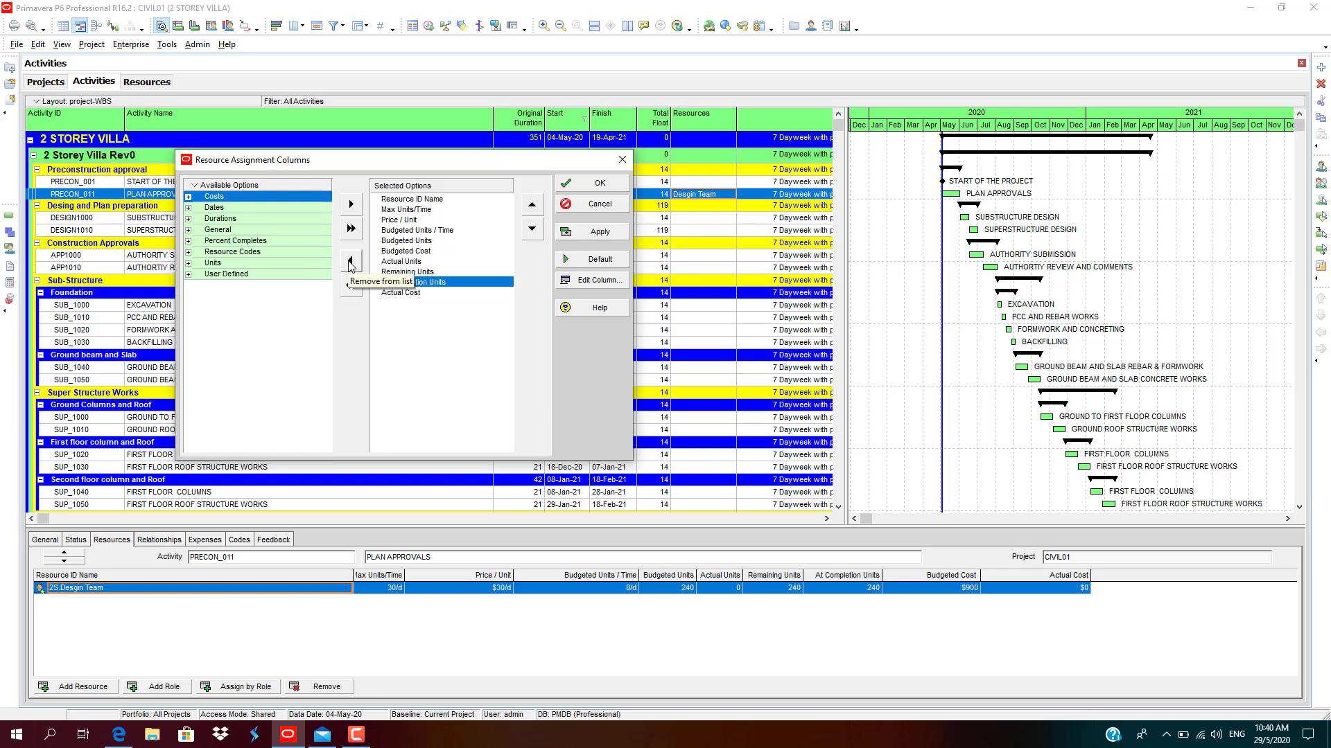
pyautogui.click(600, 234)
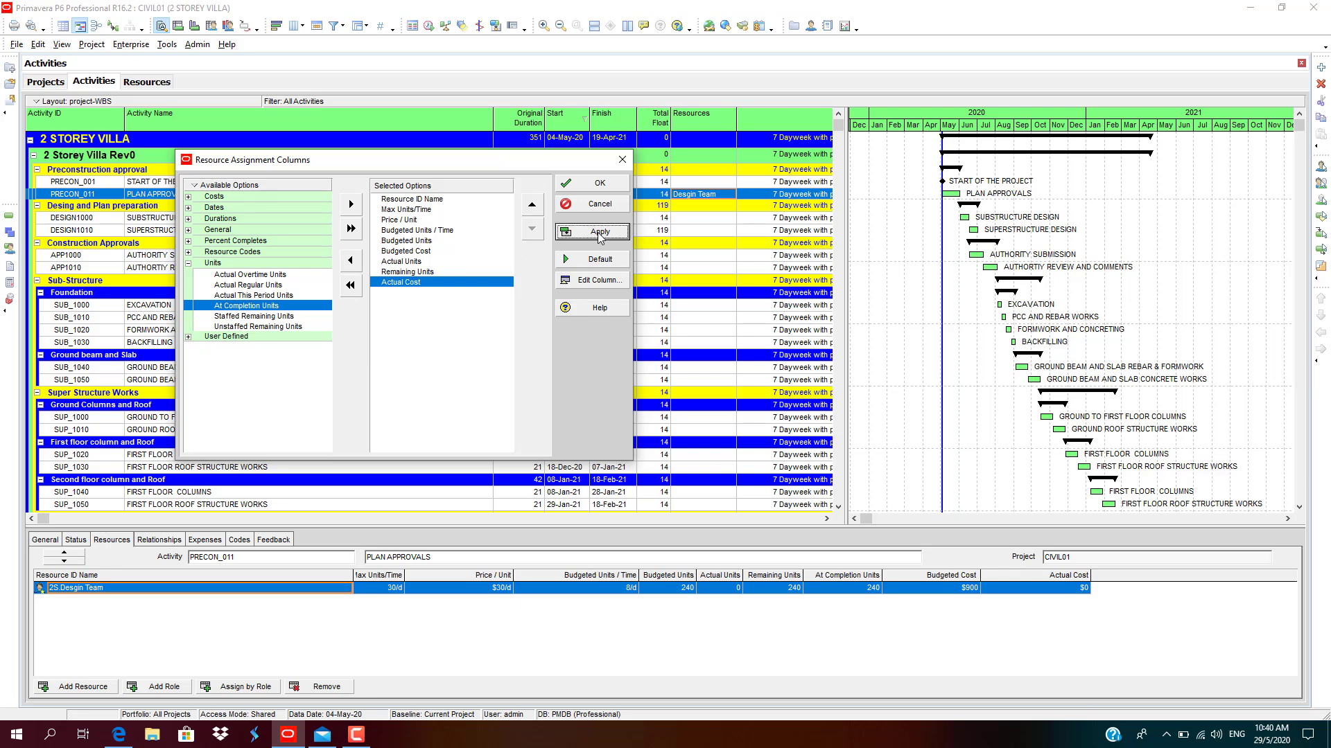
# Widen the Max Units/Time column and select the SUBSTRUCTURE DESIGN activity
pyautogui.click(600, 183)
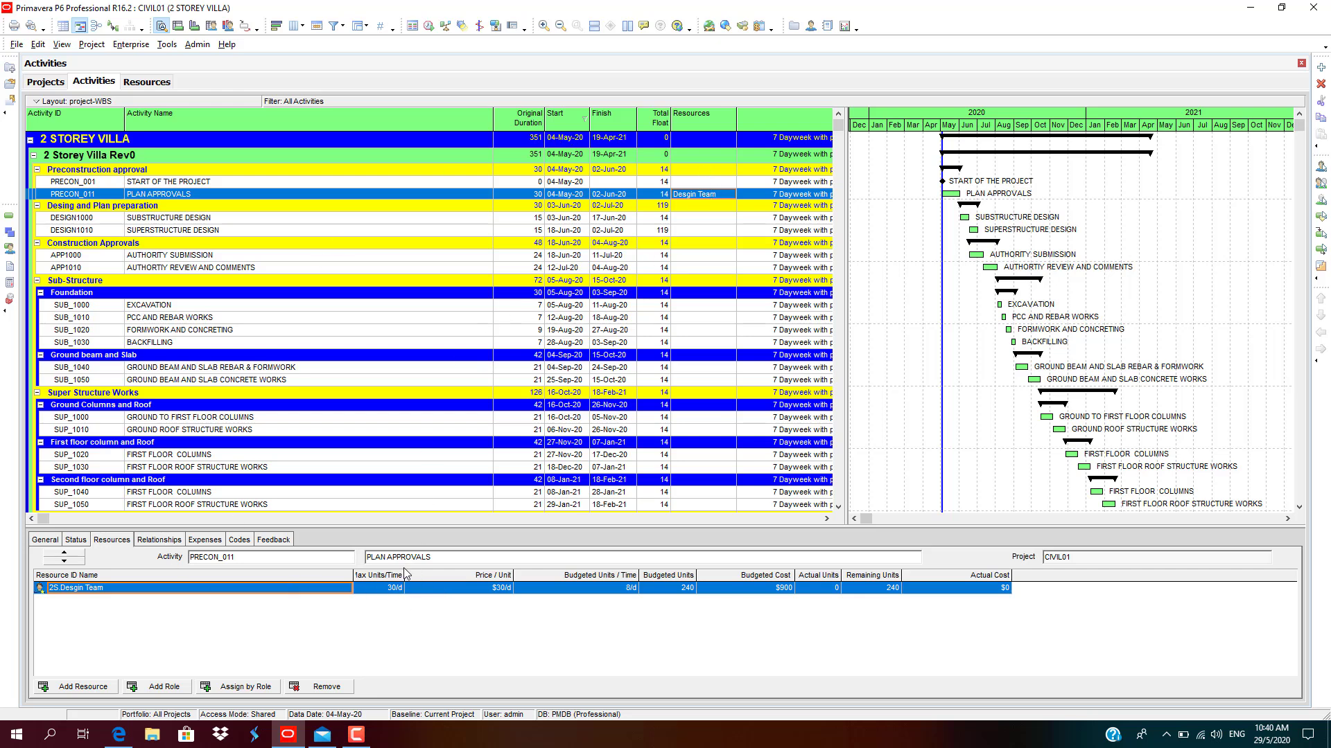
pyautogui.moveTo(407, 574); pyautogui.dragTo(425, 574)
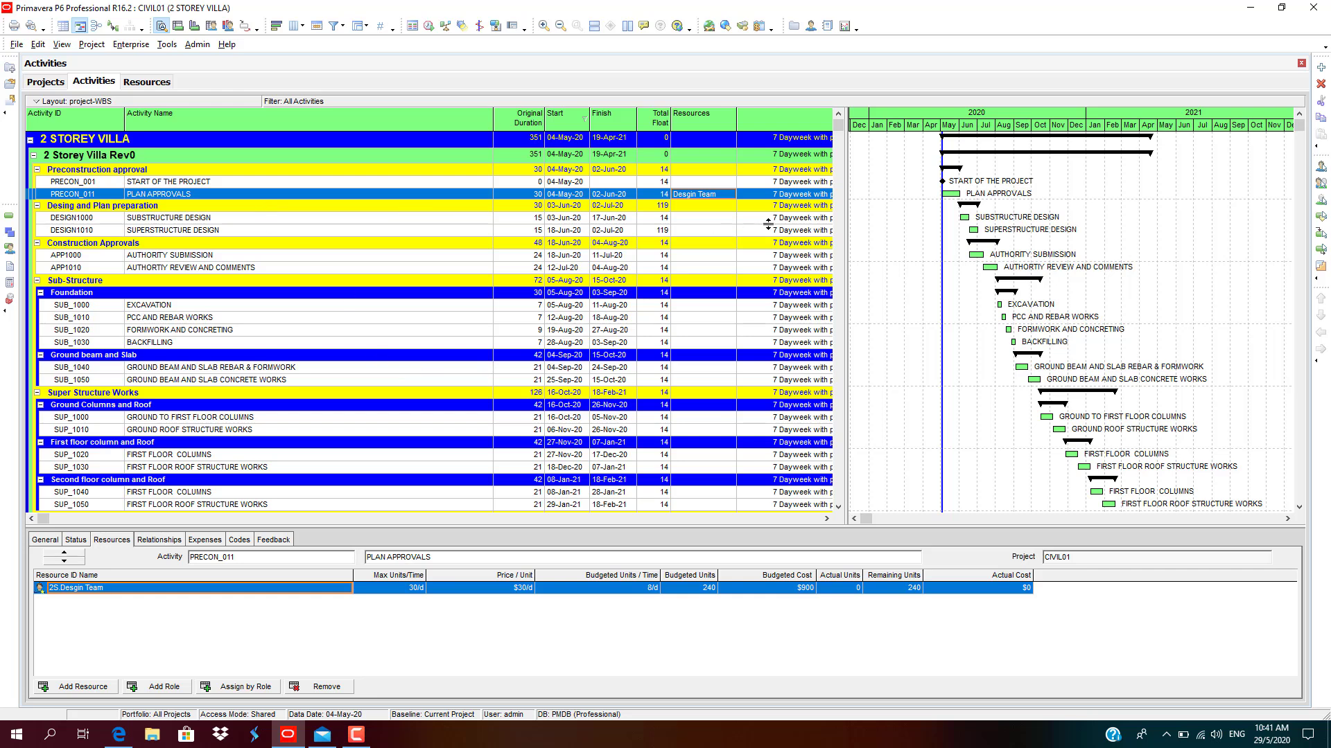
pyautogui.click(716, 220)
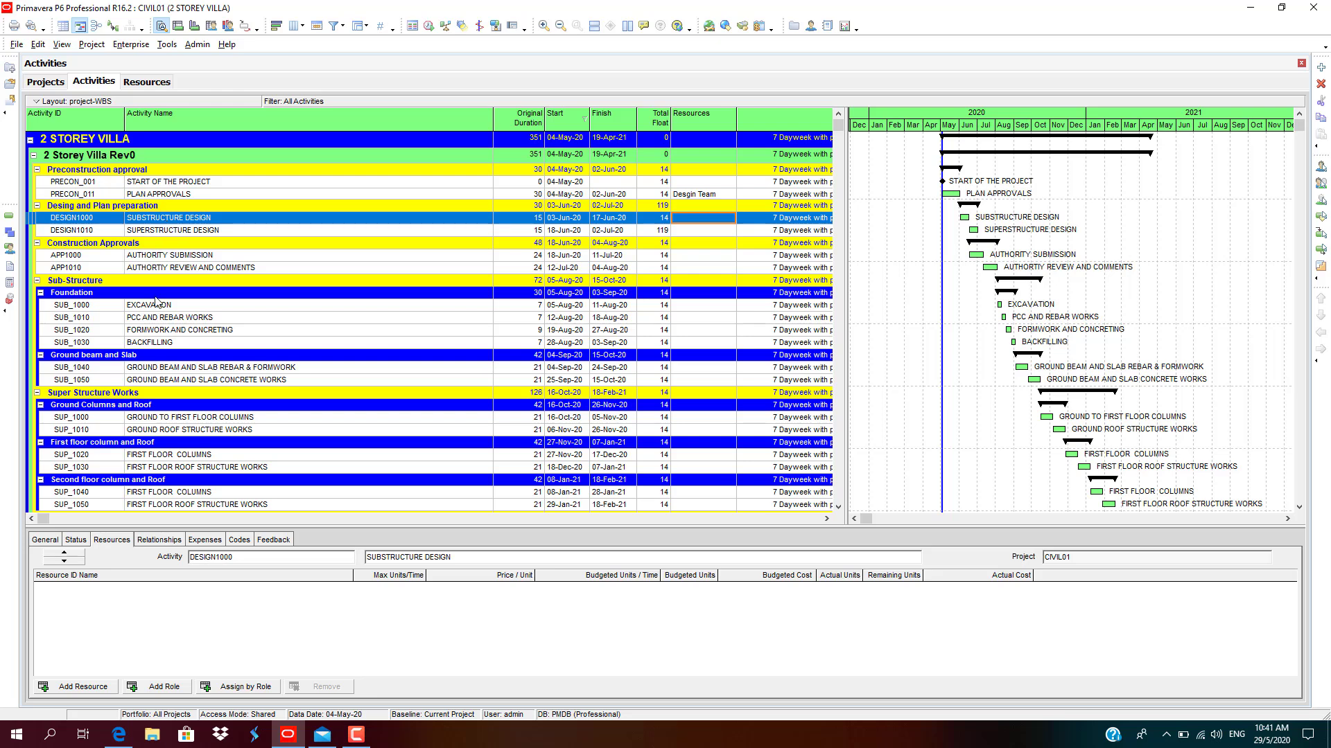
# Assign 2S Desgin Team to SUBSTRUCTURE DESIGN and SUPERSTRUCTURE DESIGN
pyautogui.click(81, 690)
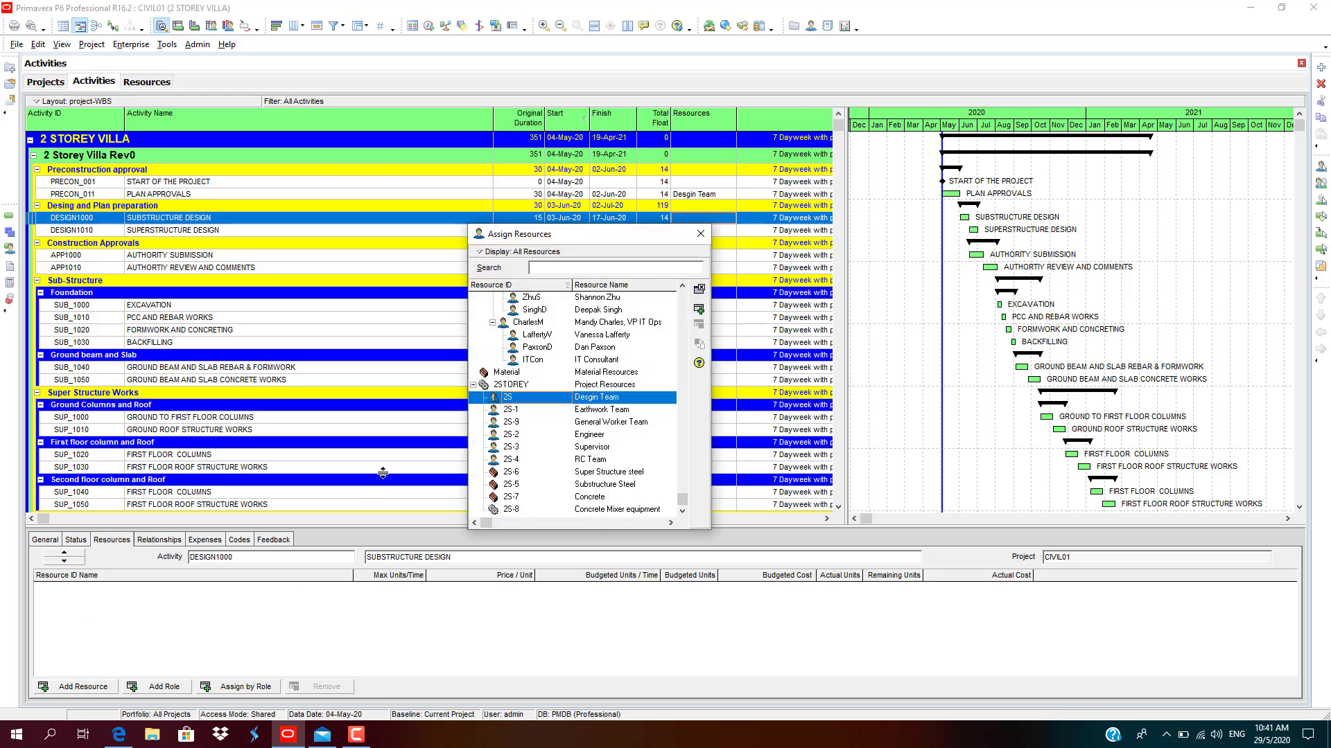
pyautogui.click(607, 402)
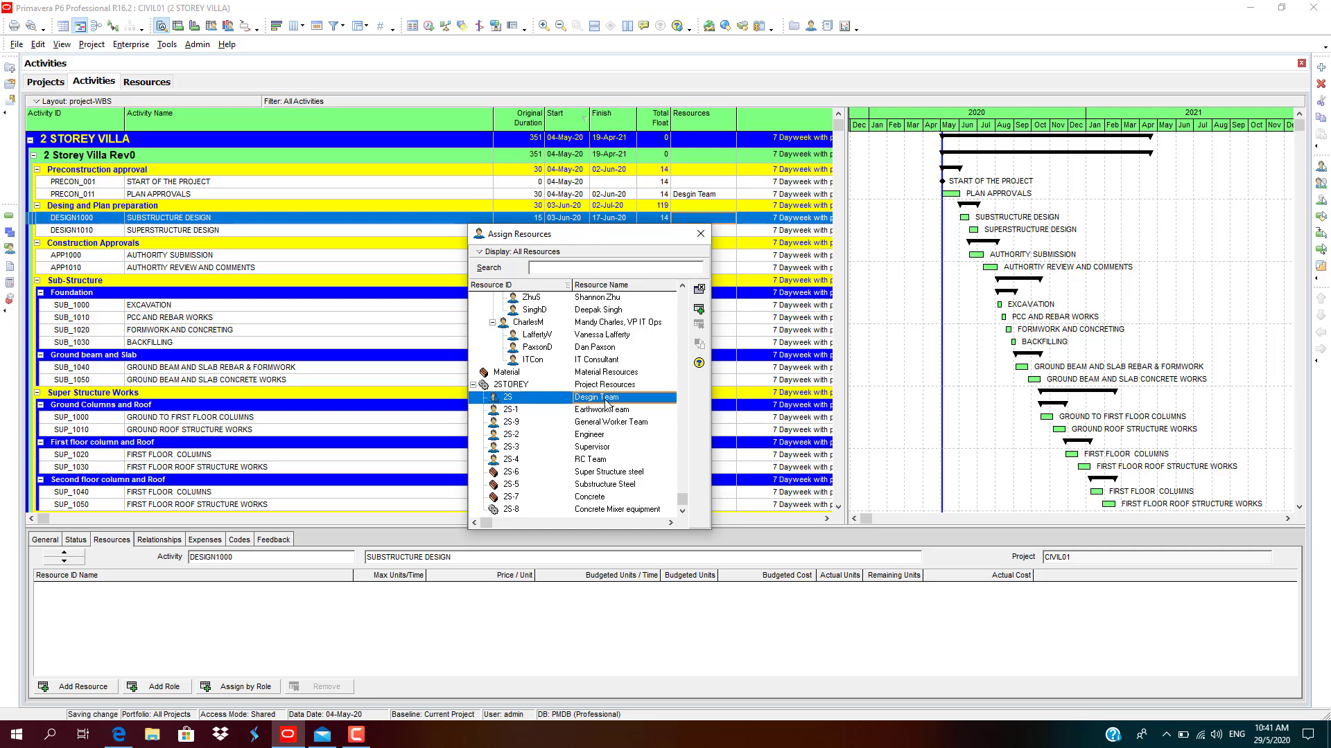
pyautogui.click(700, 234)
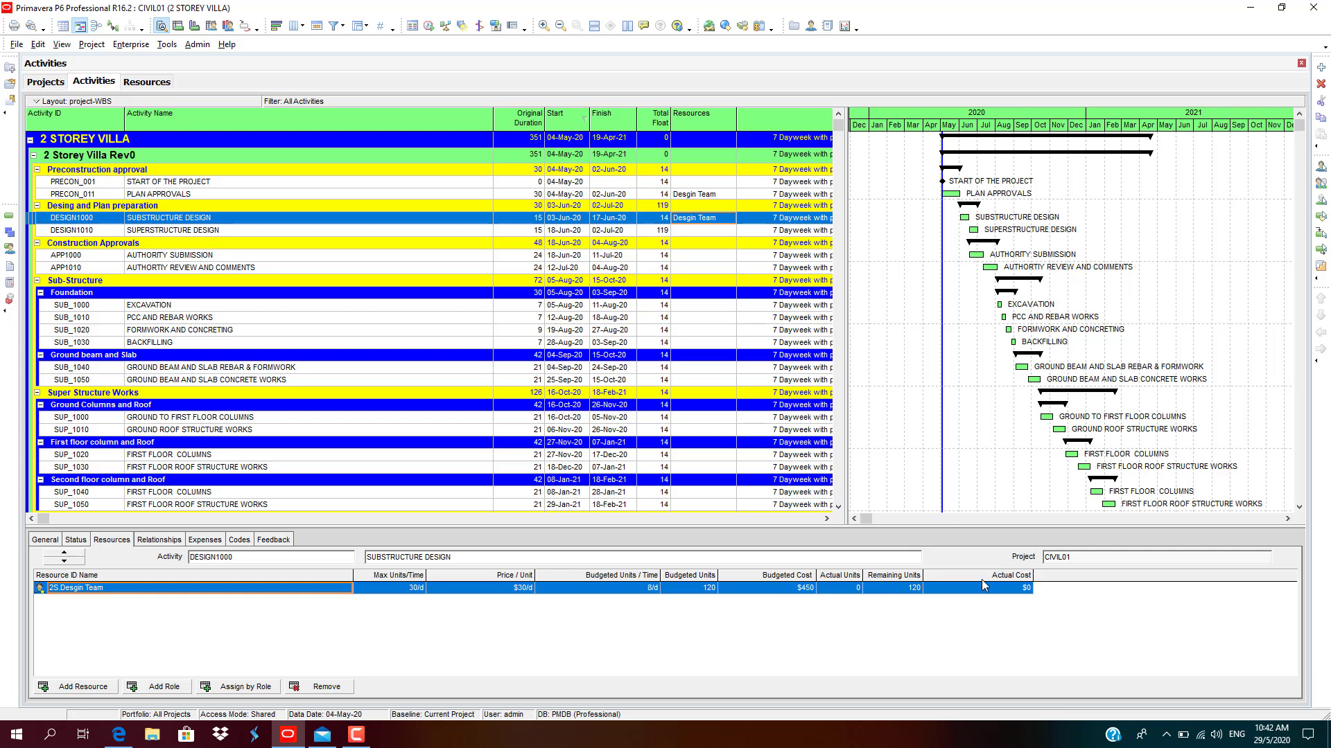
pyautogui.click(186, 232)
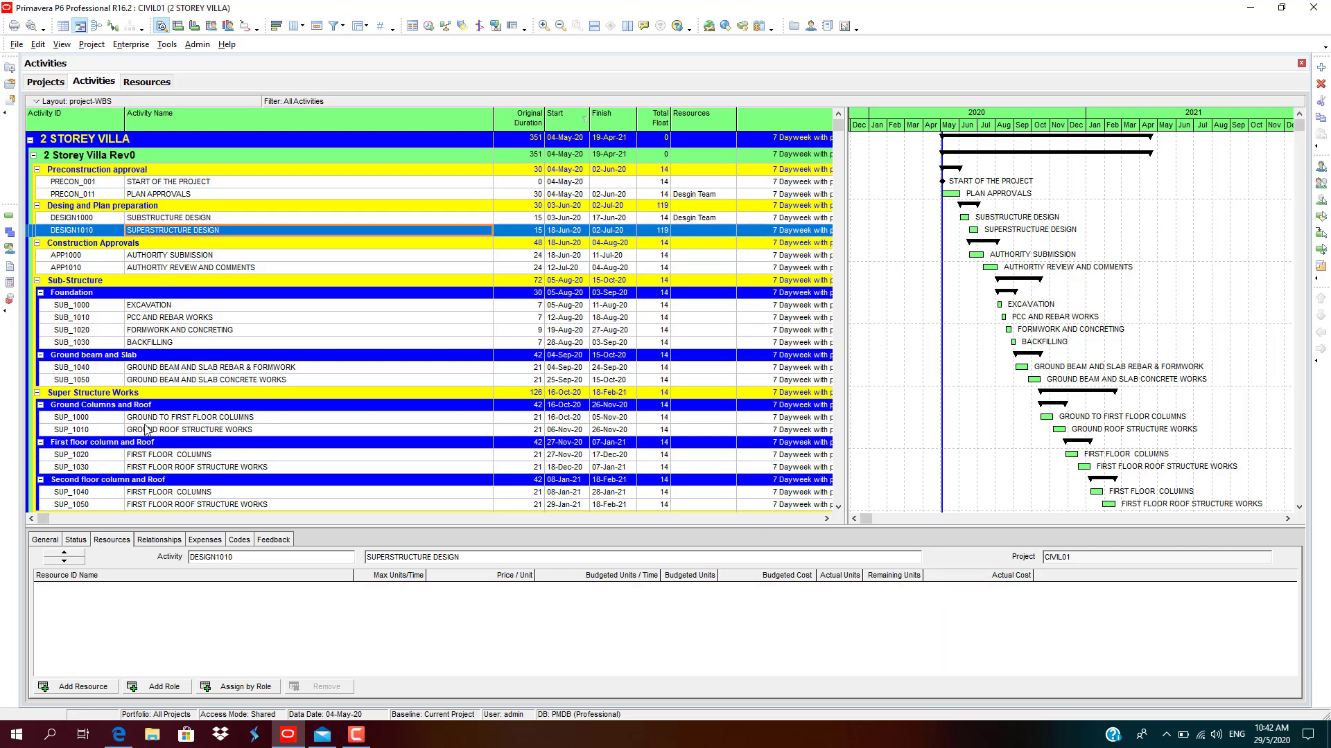
pyautogui.click(102, 685)
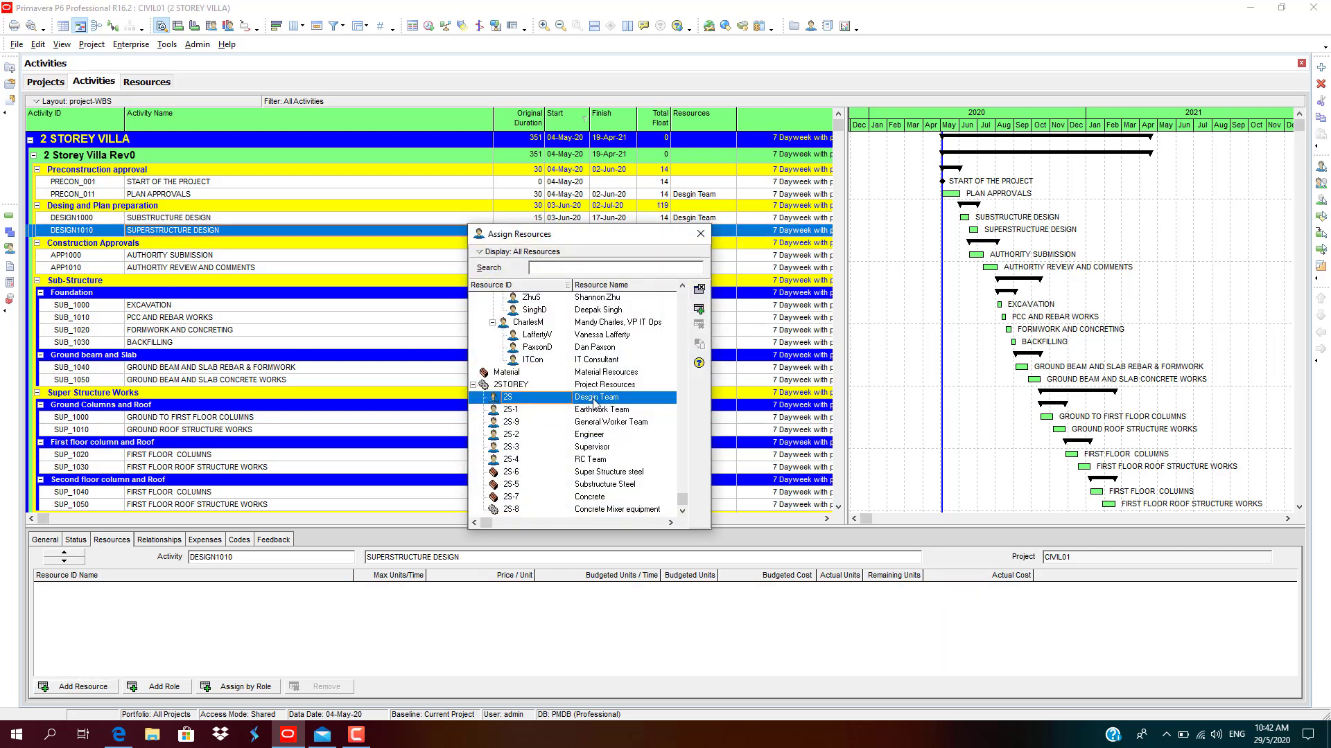
pyautogui.doubleClick(595, 402)
pyautogui.click(699, 235)
# Assign 2S Desgin Team to AUTHORITY SUBMISSION as well
pyautogui.click(341, 257)
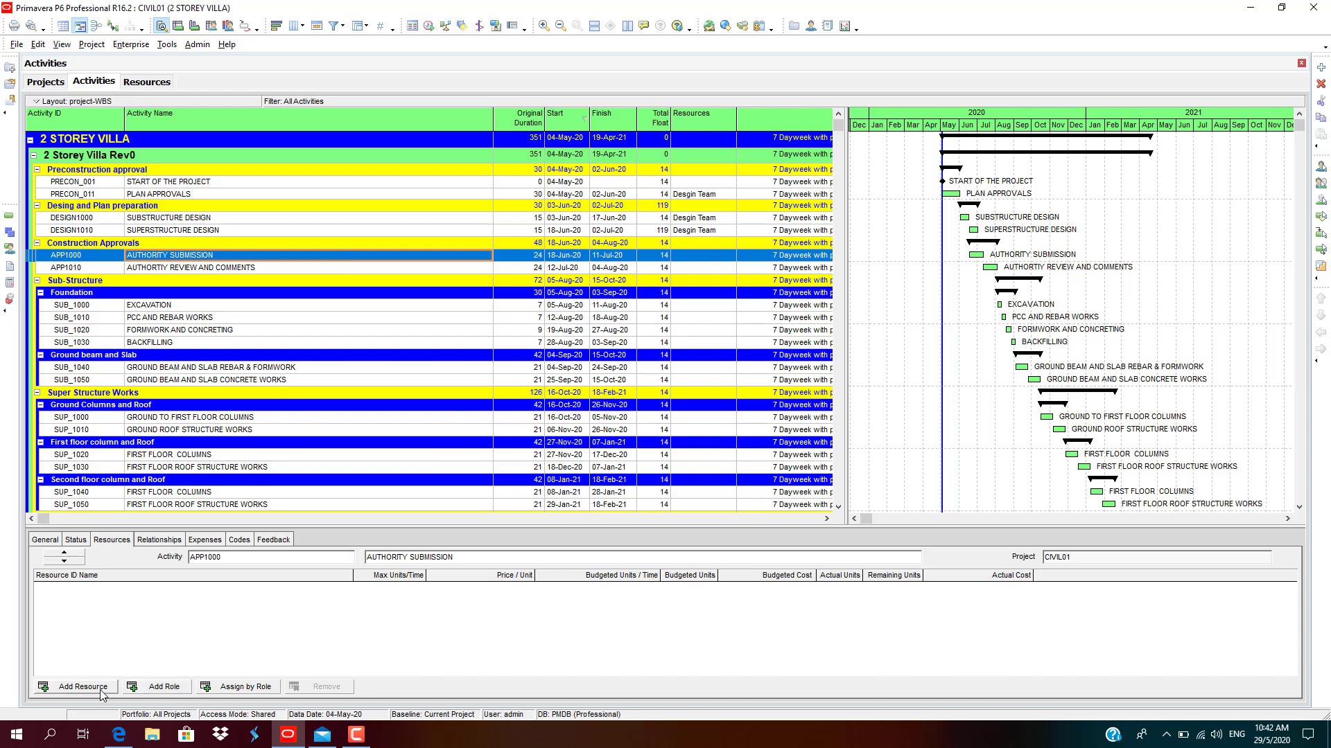
pyautogui.click(78, 687)
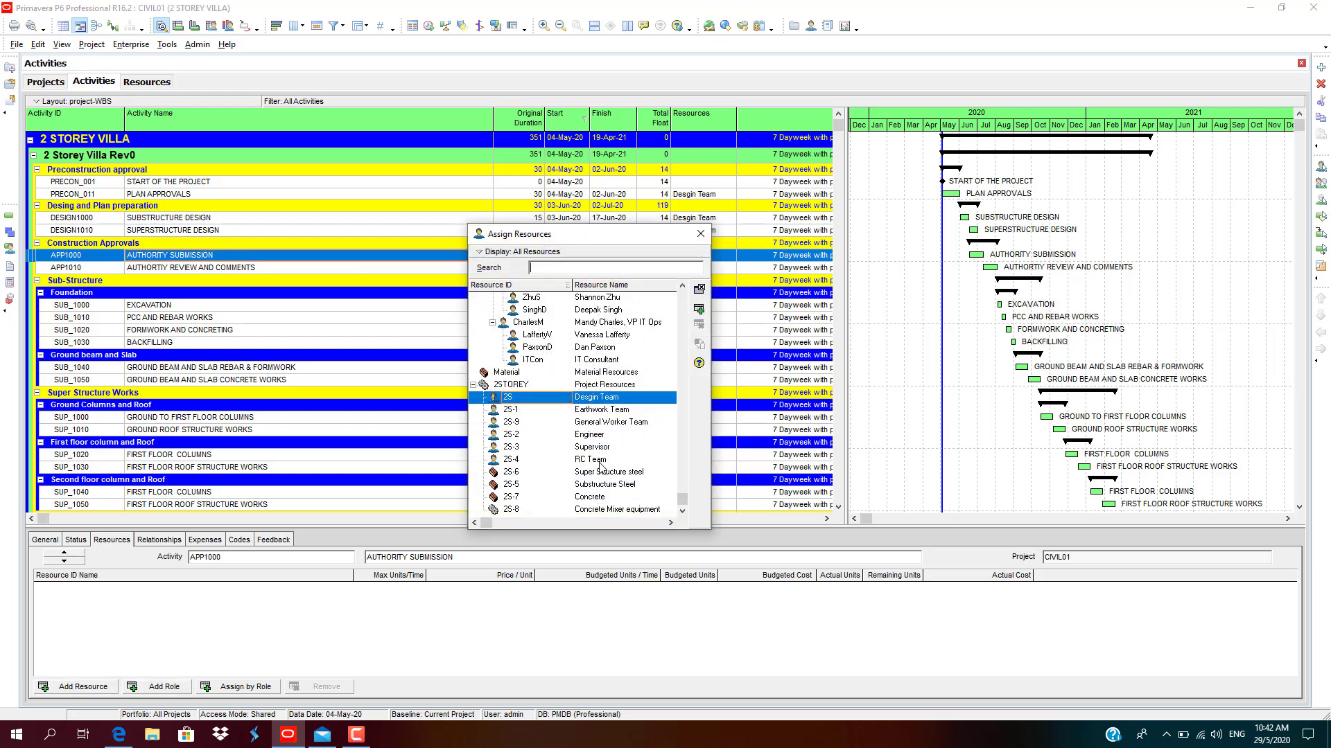
pyautogui.doubleClick(608, 401)
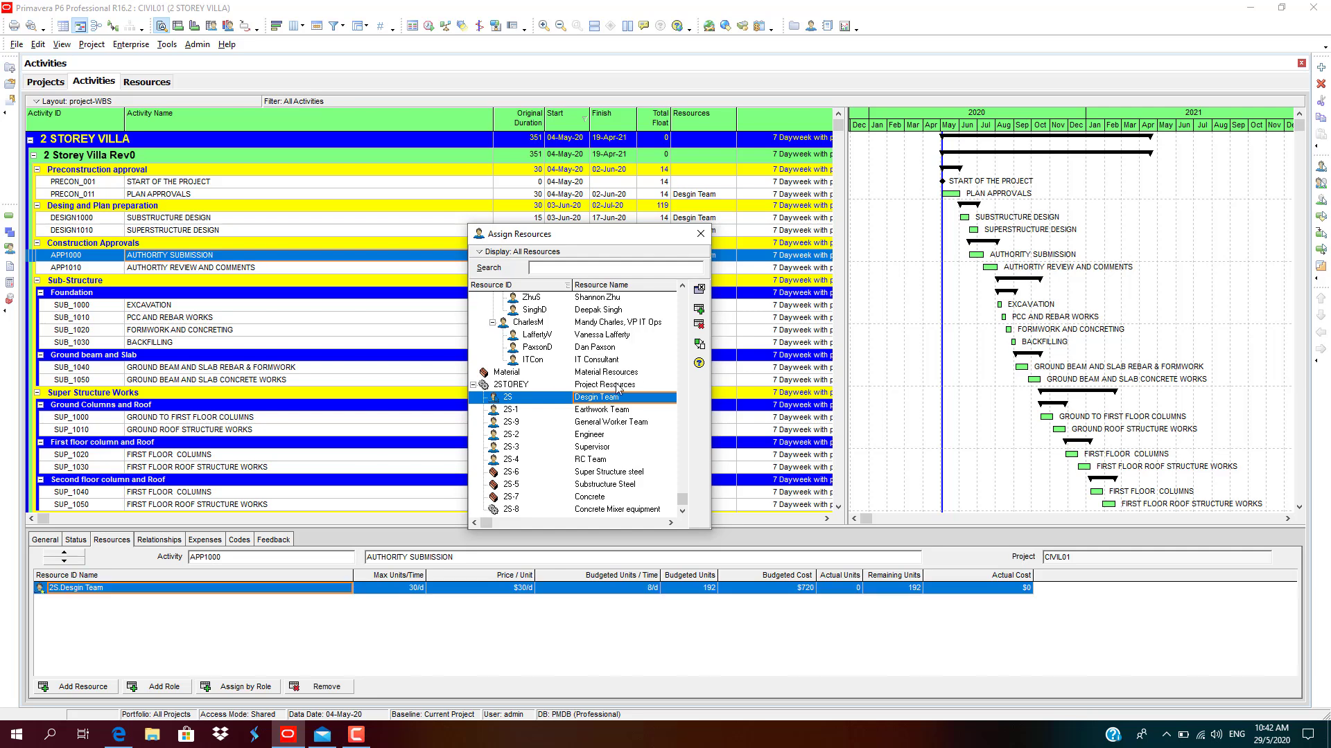
pyautogui.click(700, 234)
pyautogui.click(375, 271)
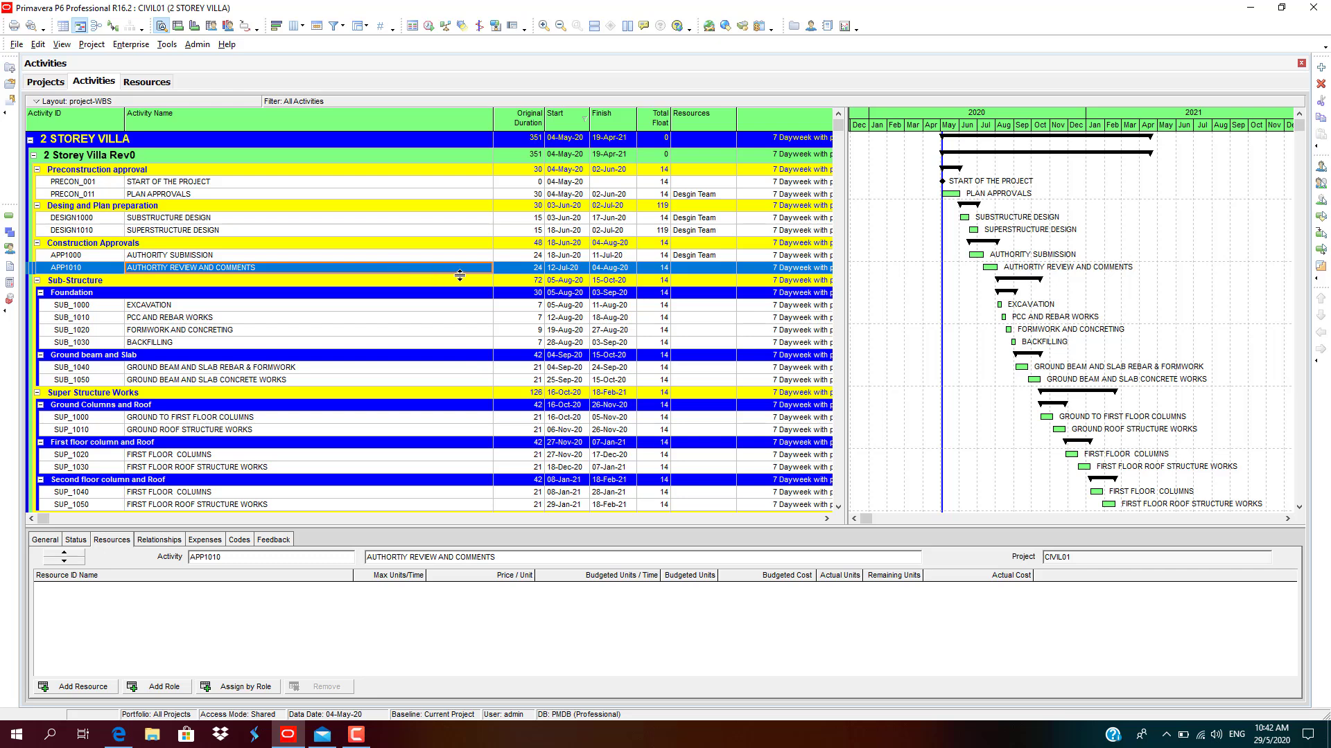
# Assign General Worker Team and Earthwork Team to EXCAVATION, enlarging the resource list
pyautogui.click(463, 309)
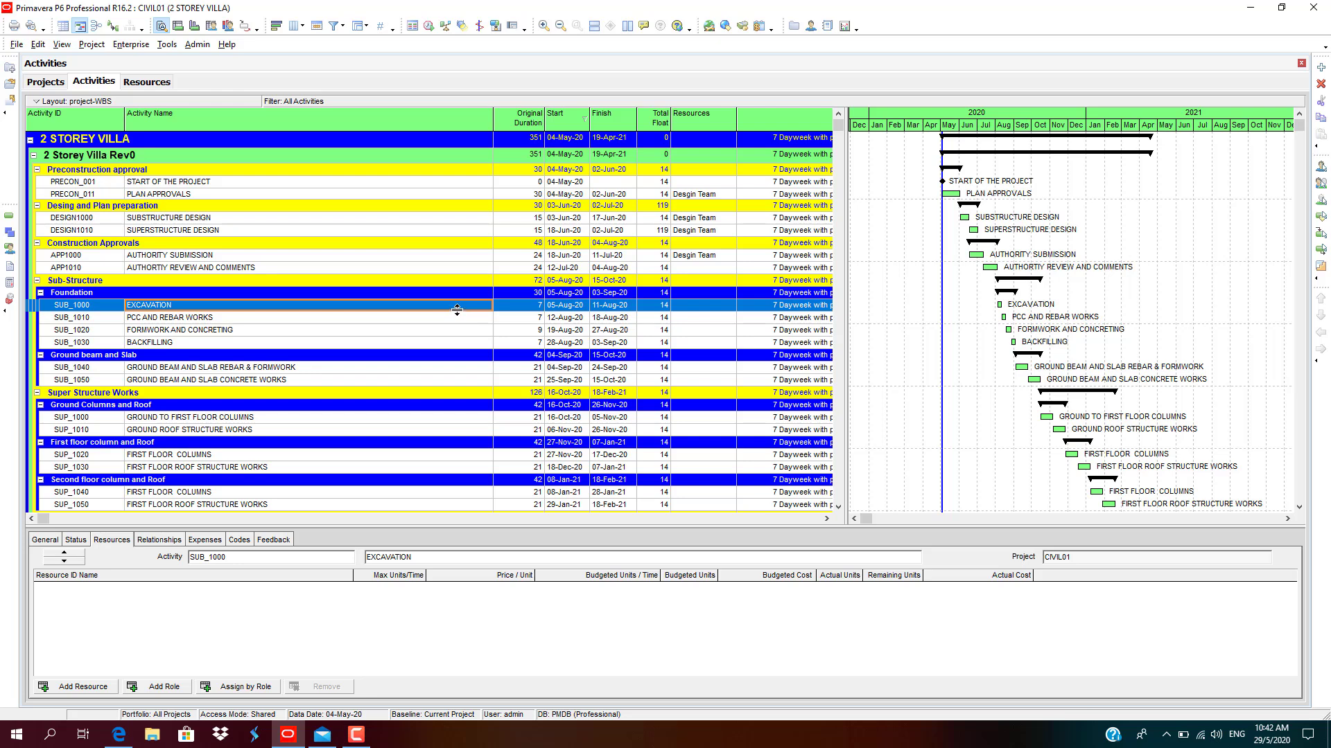
pyautogui.click(78, 687)
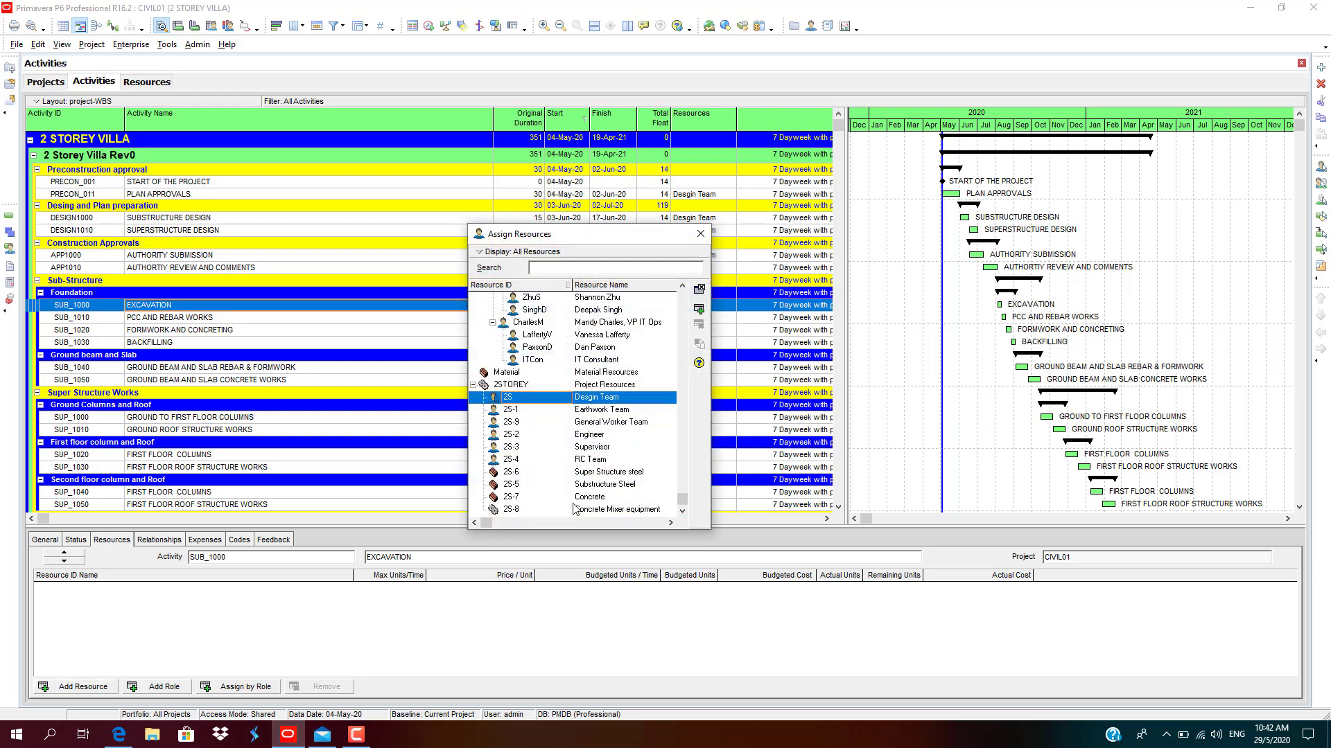
pyautogui.doubleClick(617, 422)
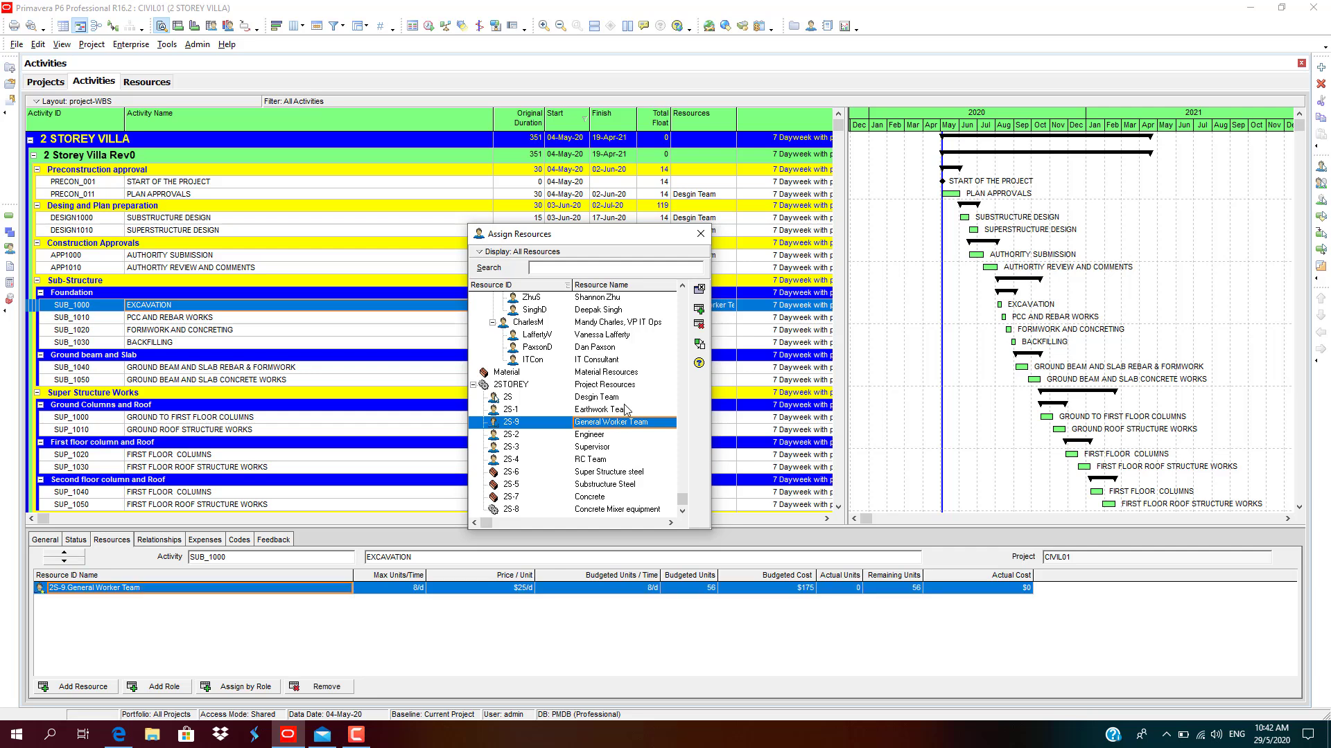
pyautogui.doubleClick(626, 409)
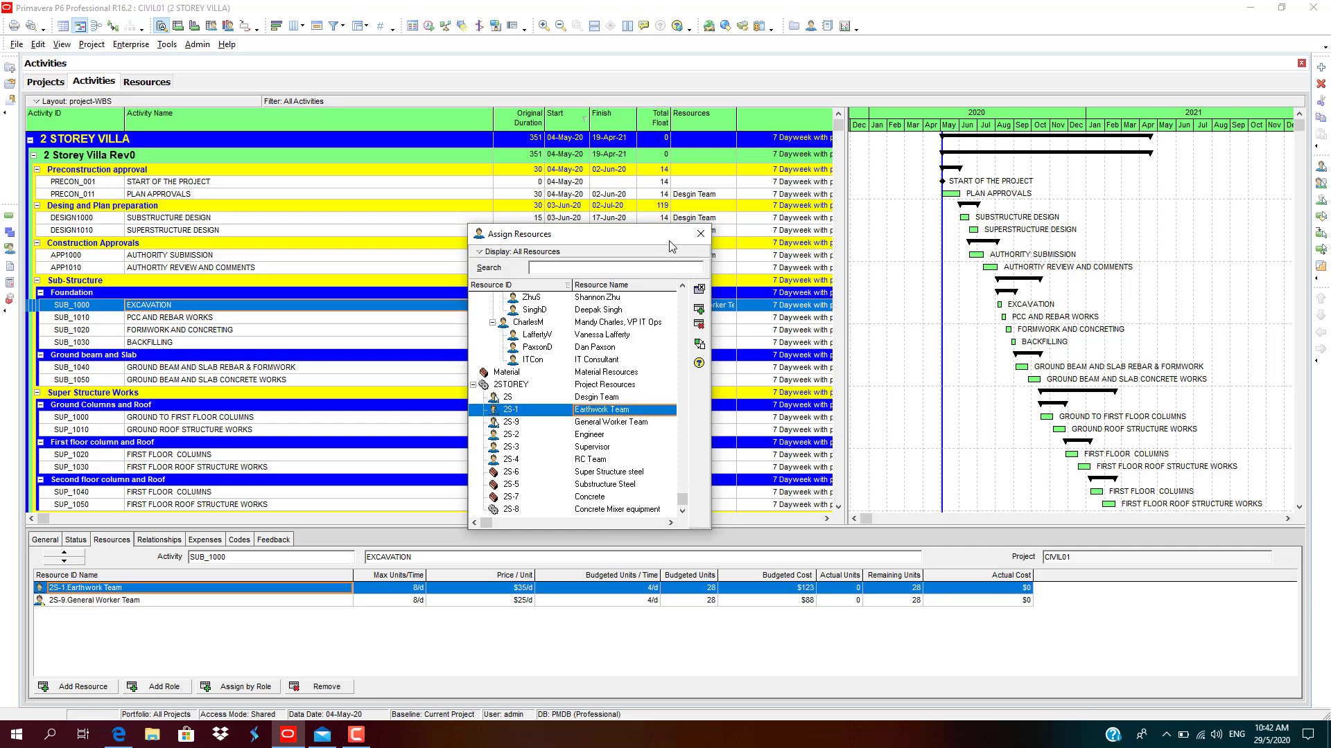
pyautogui.moveTo(667, 229); pyautogui.dragTo(666, 143)
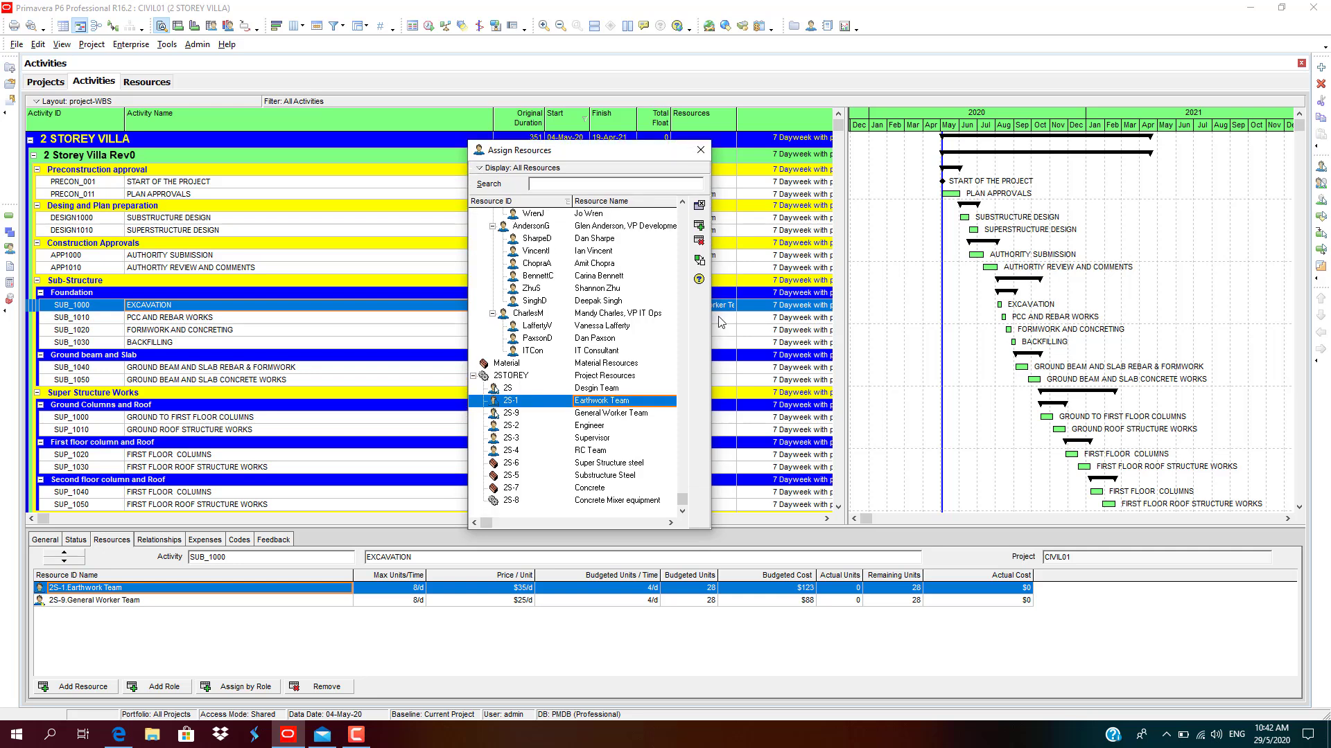
pyautogui.moveTo(711, 318); pyautogui.dragTo(767, 318)
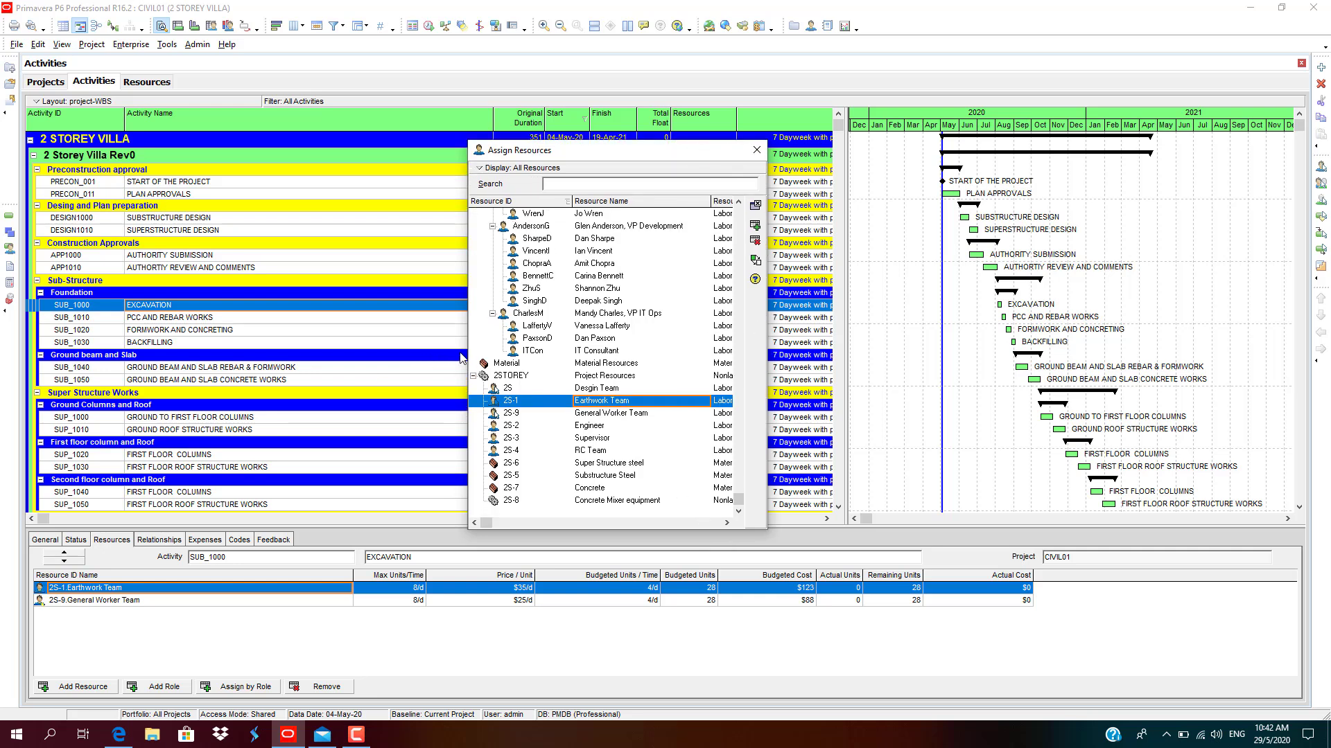
pyautogui.moveTo(399, 347); pyautogui.dragTo(379, 347)
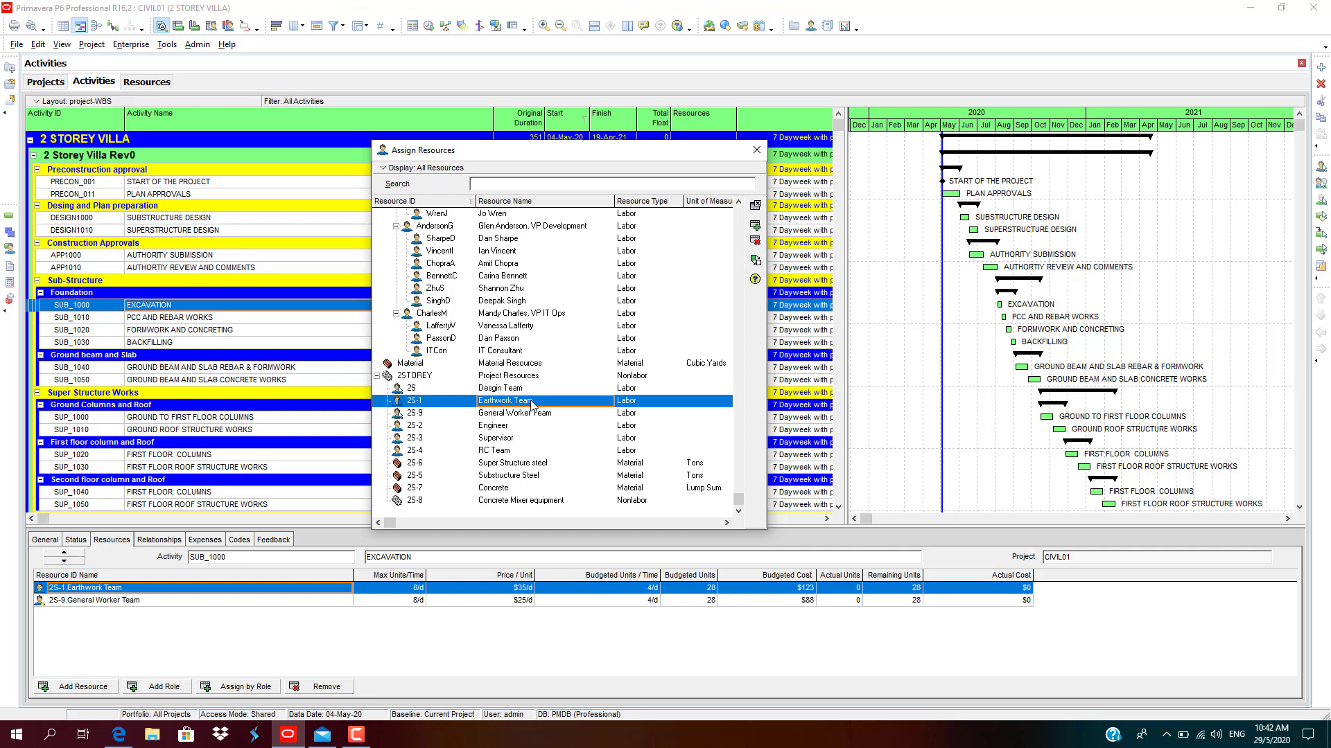
pyautogui.click(756, 150)
# Remove the General Worker Team assignment from EXCAVATION, confirming the removal
pyautogui.doubleClick(309, 592)
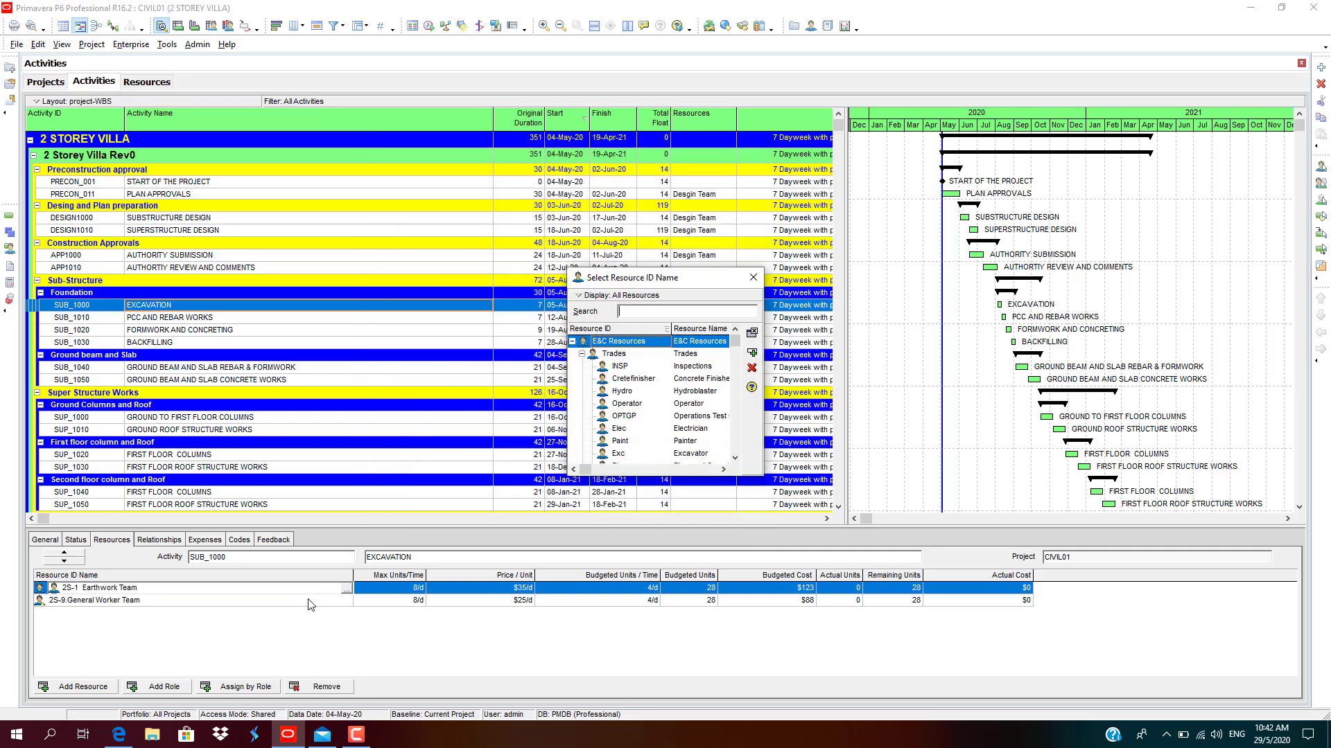
pyautogui.click(753, 277)
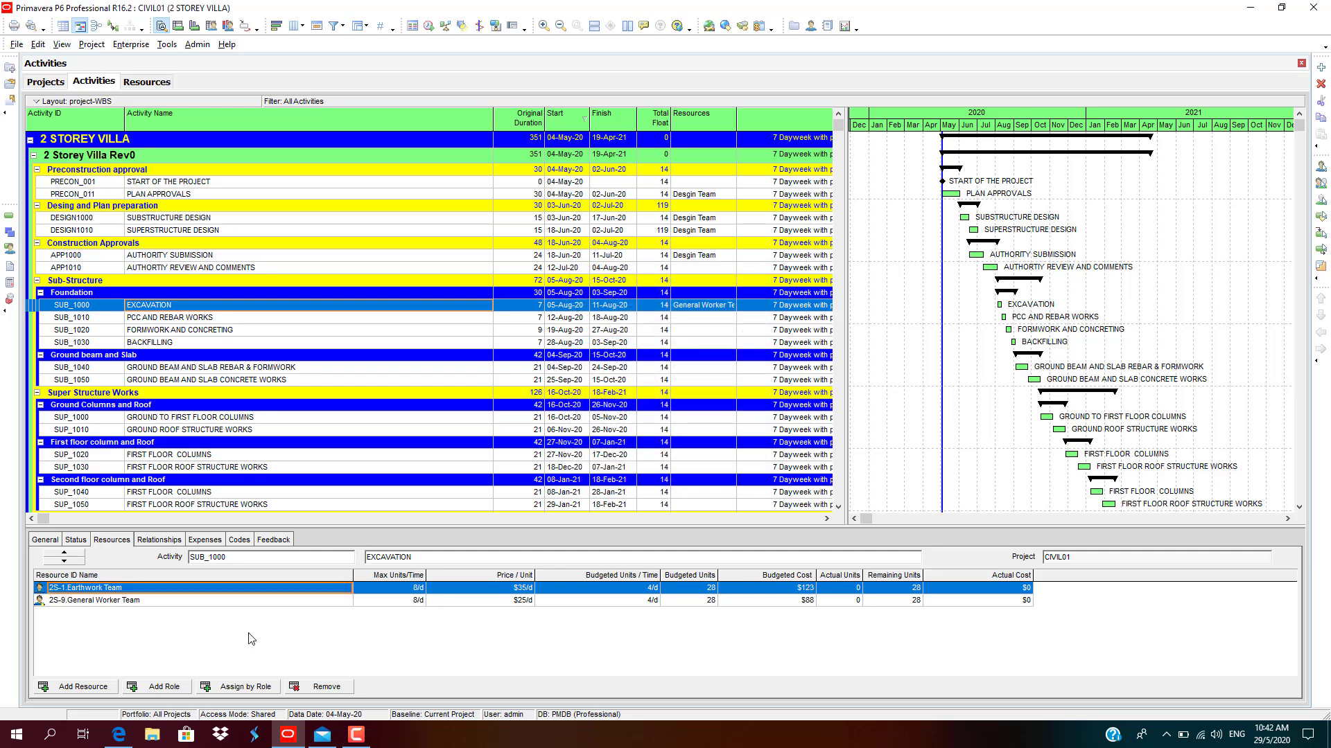
pyautogui.click(267, 601)
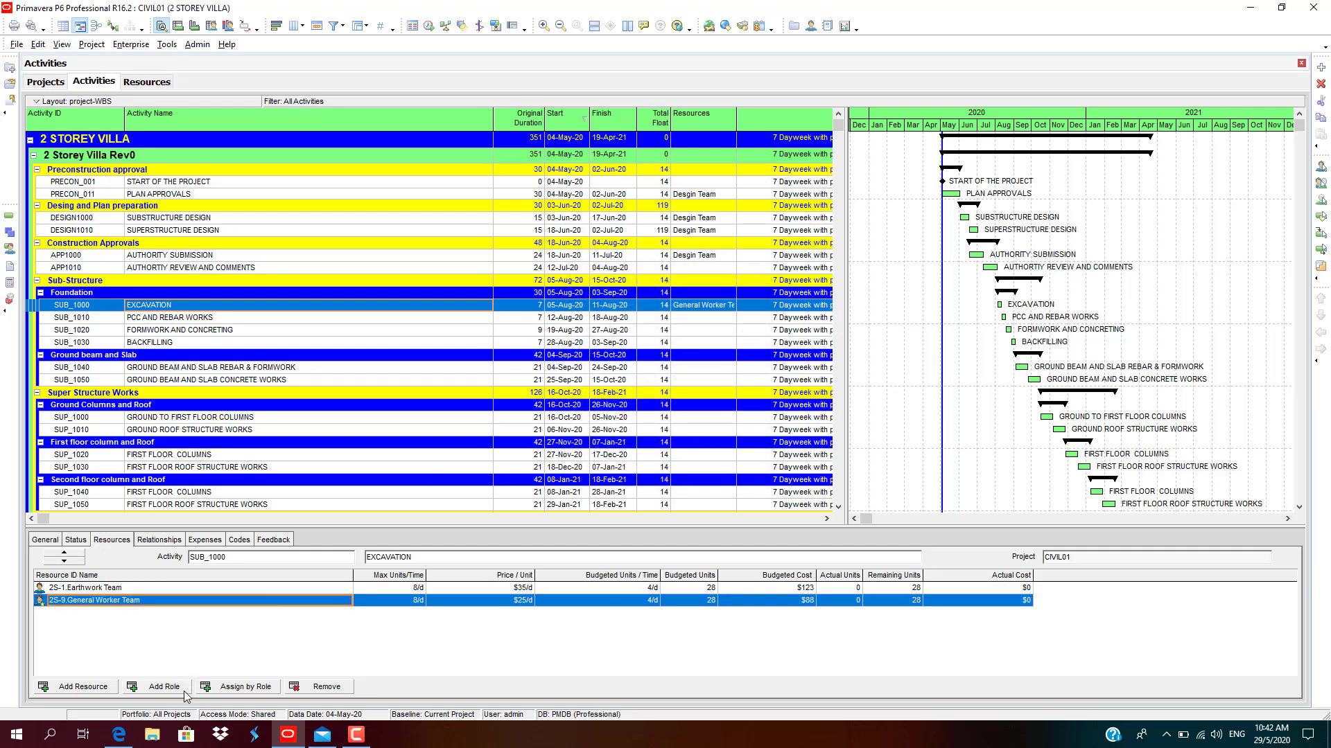
pyautogui.click(327, 687)
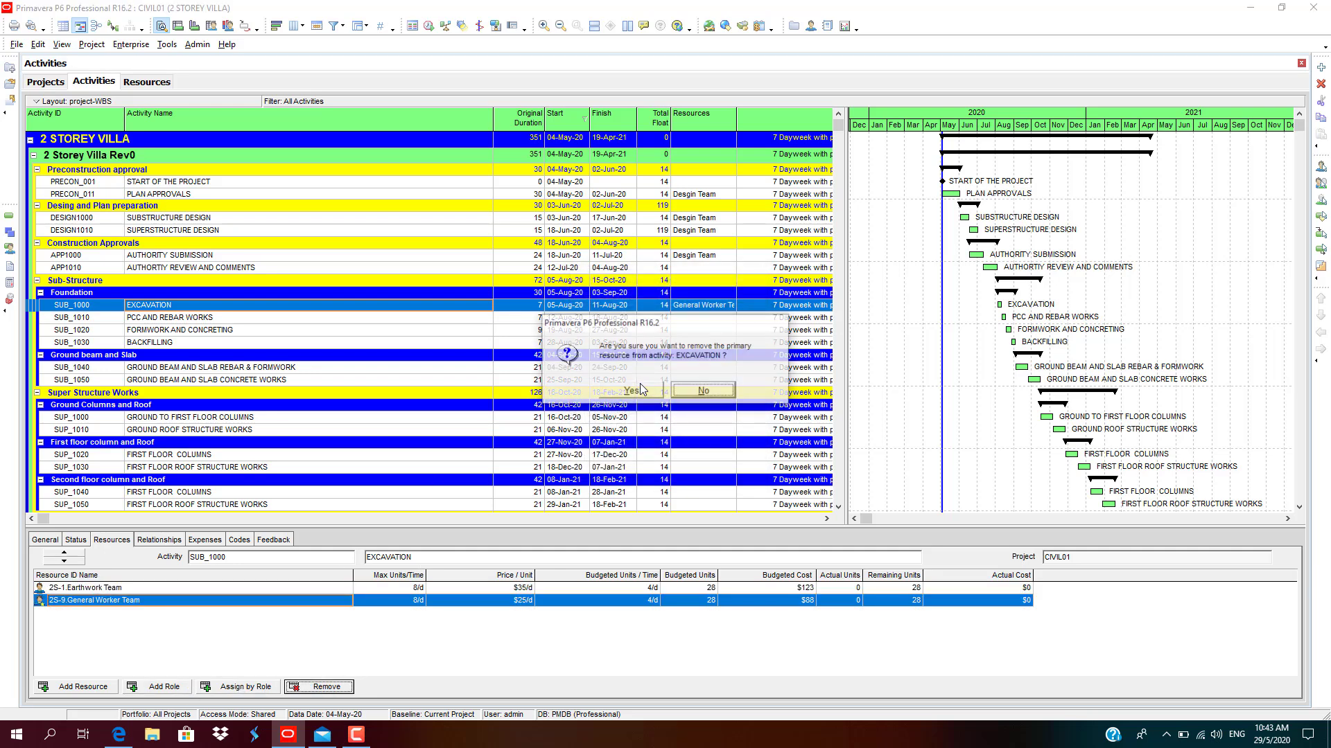
pyautogui.click(633, 392)
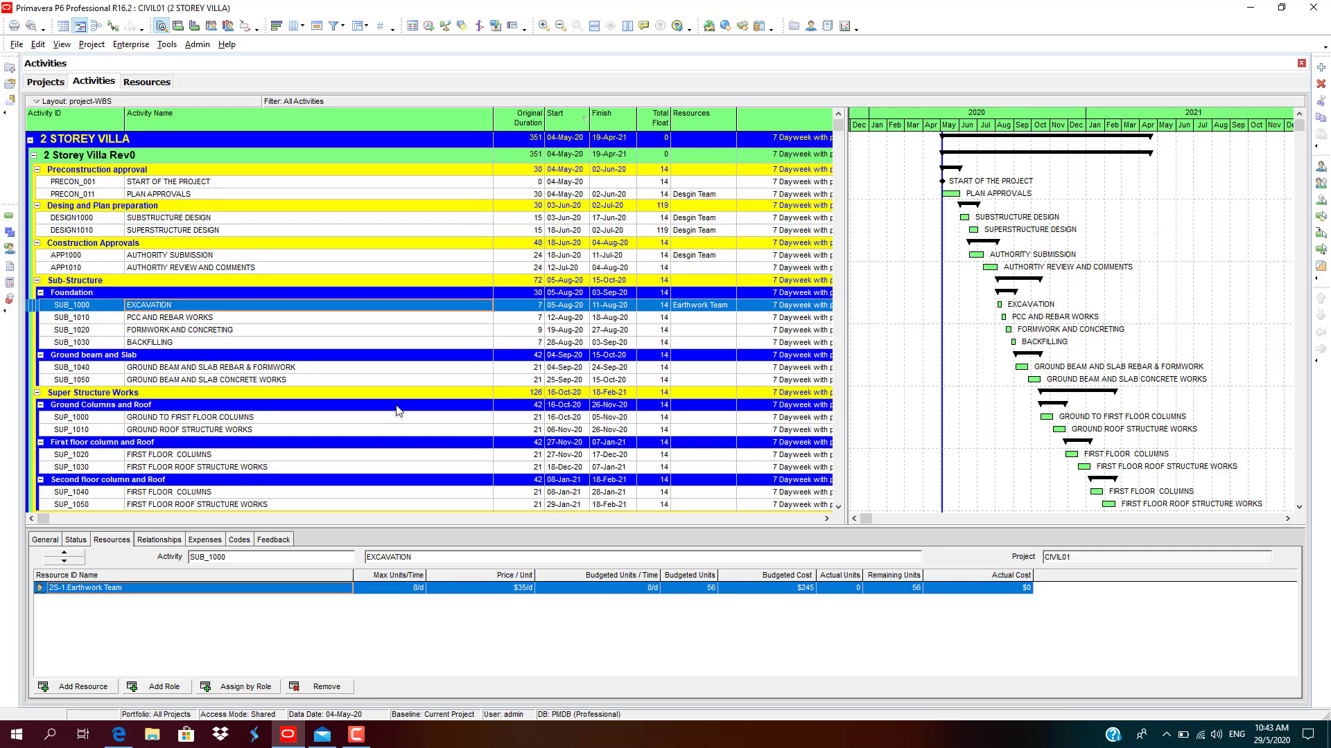
# Assign General Worker Team to PCC AND REBAR WORKS and FORMWORK AND CONCRETING, Earthwork Team to BACKFILLING
pyautogui.click(248, 320)
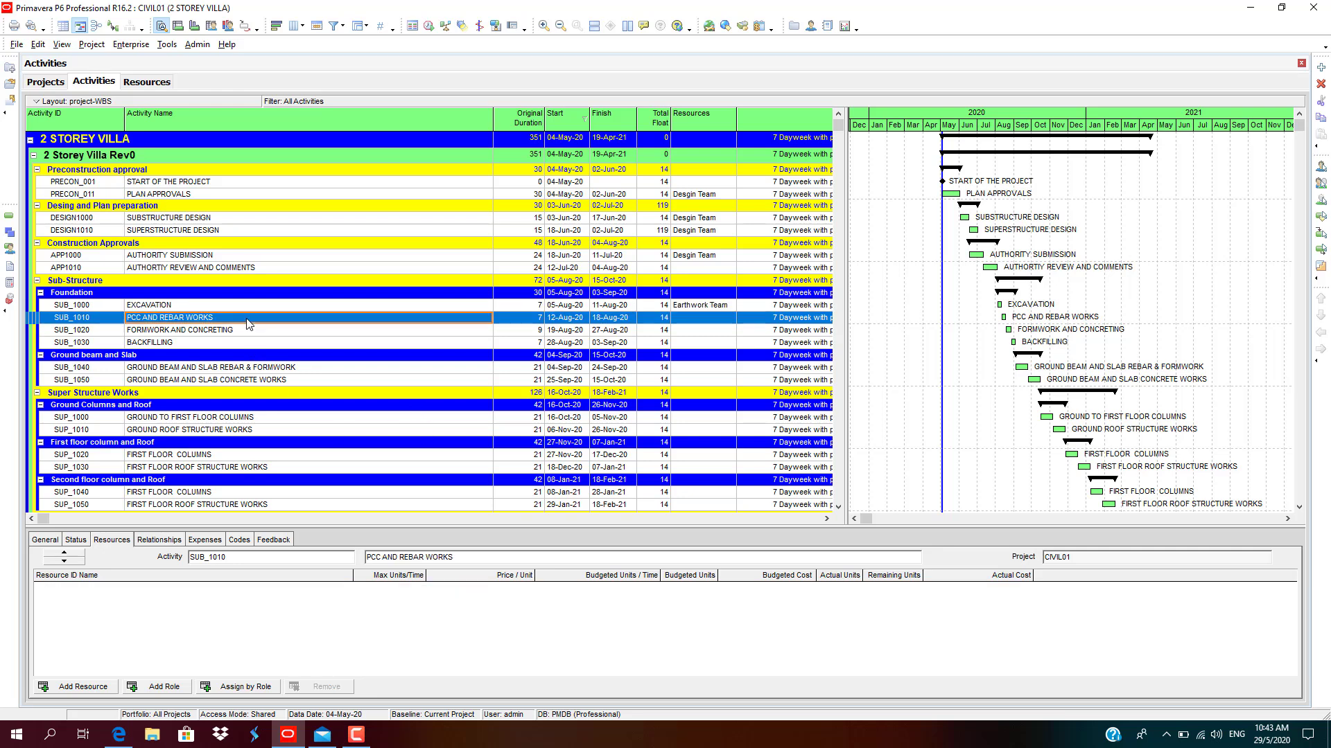
pyautogui.click(115, 684)
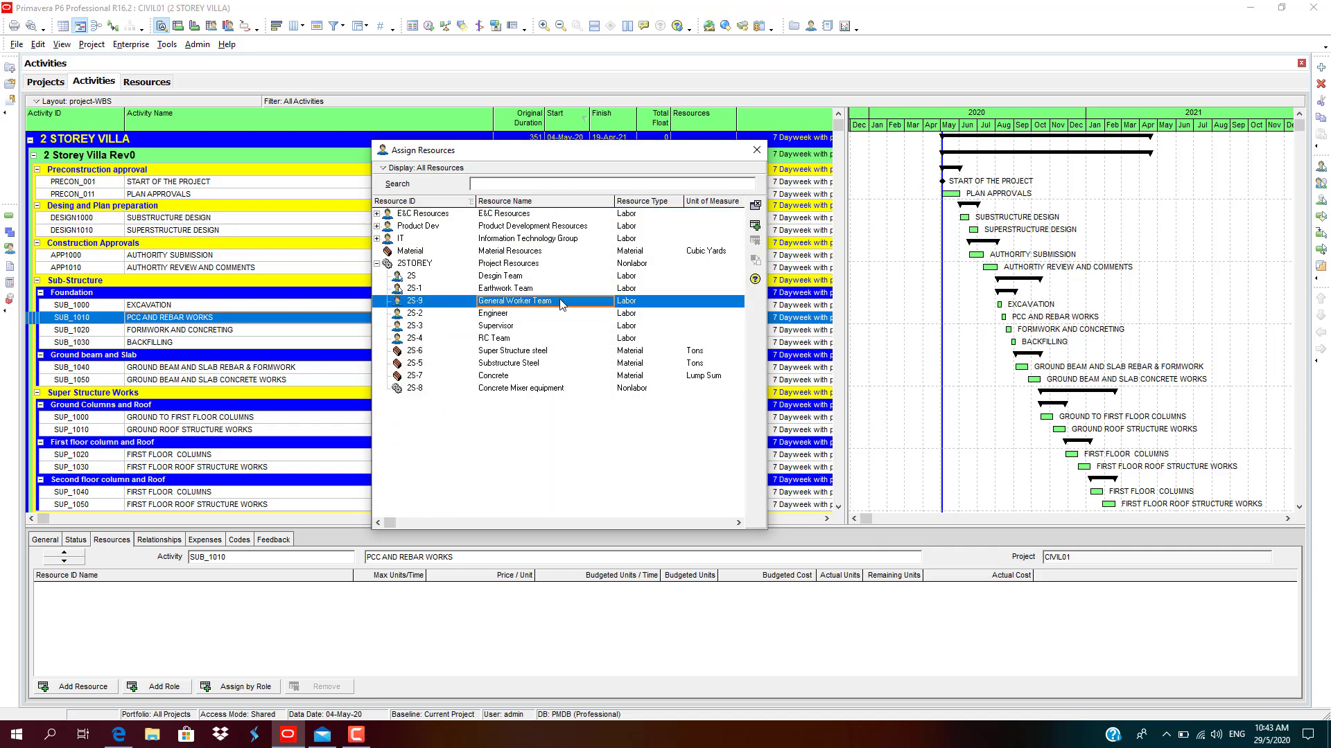
pyautogui.doubleClick(561, 305)
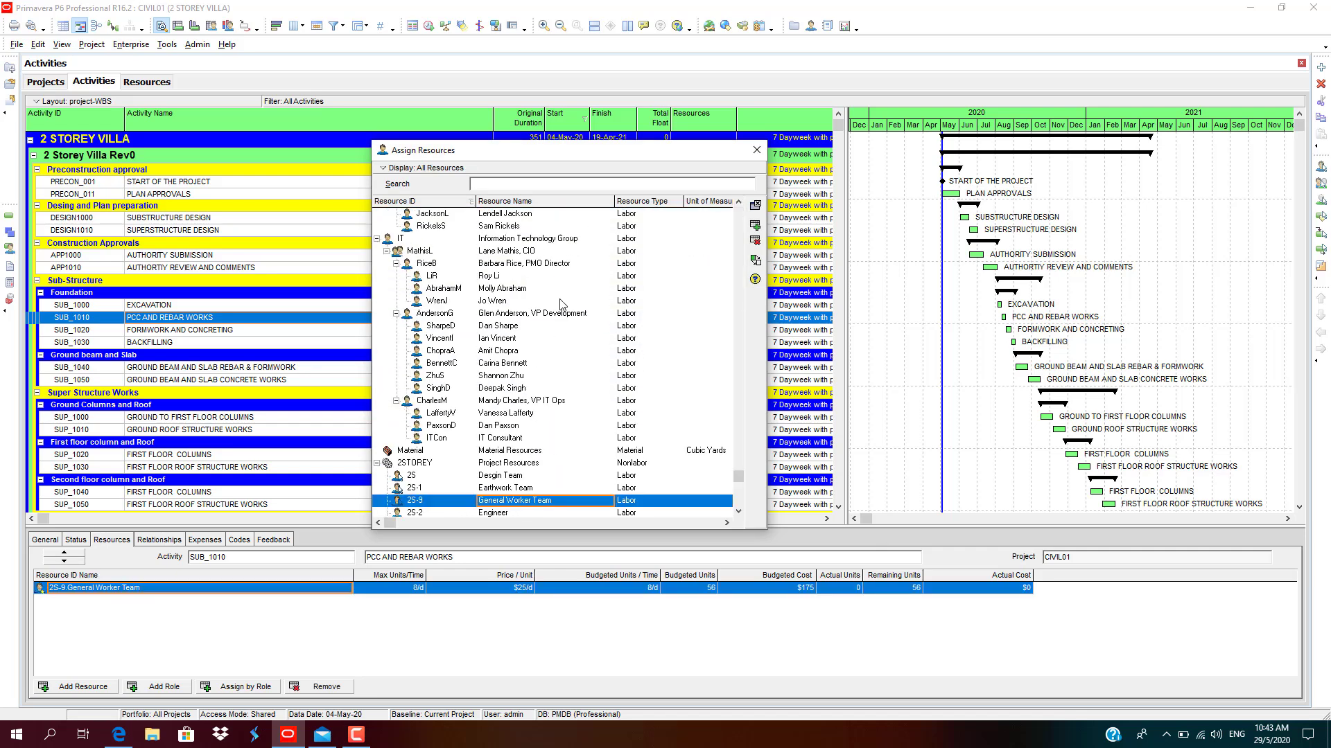
pyautogui.click(749, 154)
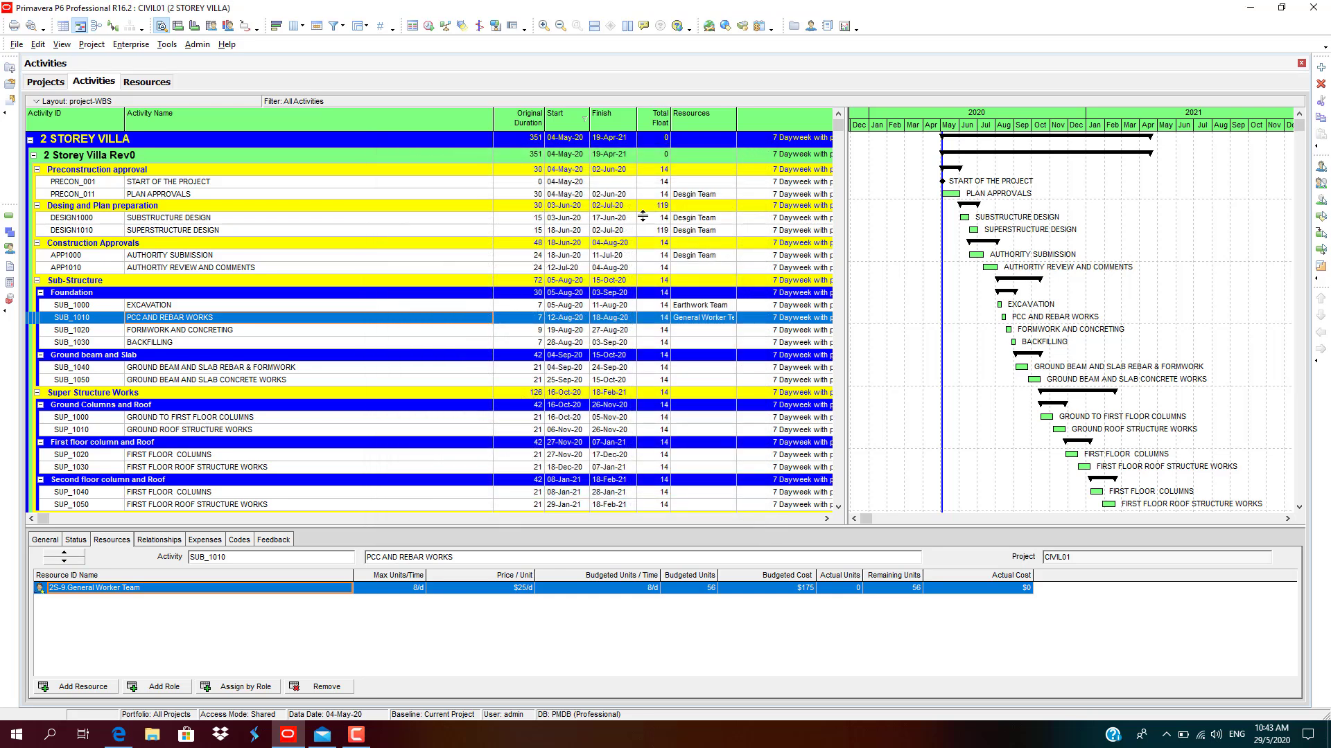
pyautogui.click(284, 331)
pyautogui.click(77, 687)
pyautogui.doubleClick(543, 416)
pyautogui.click(756, 149)
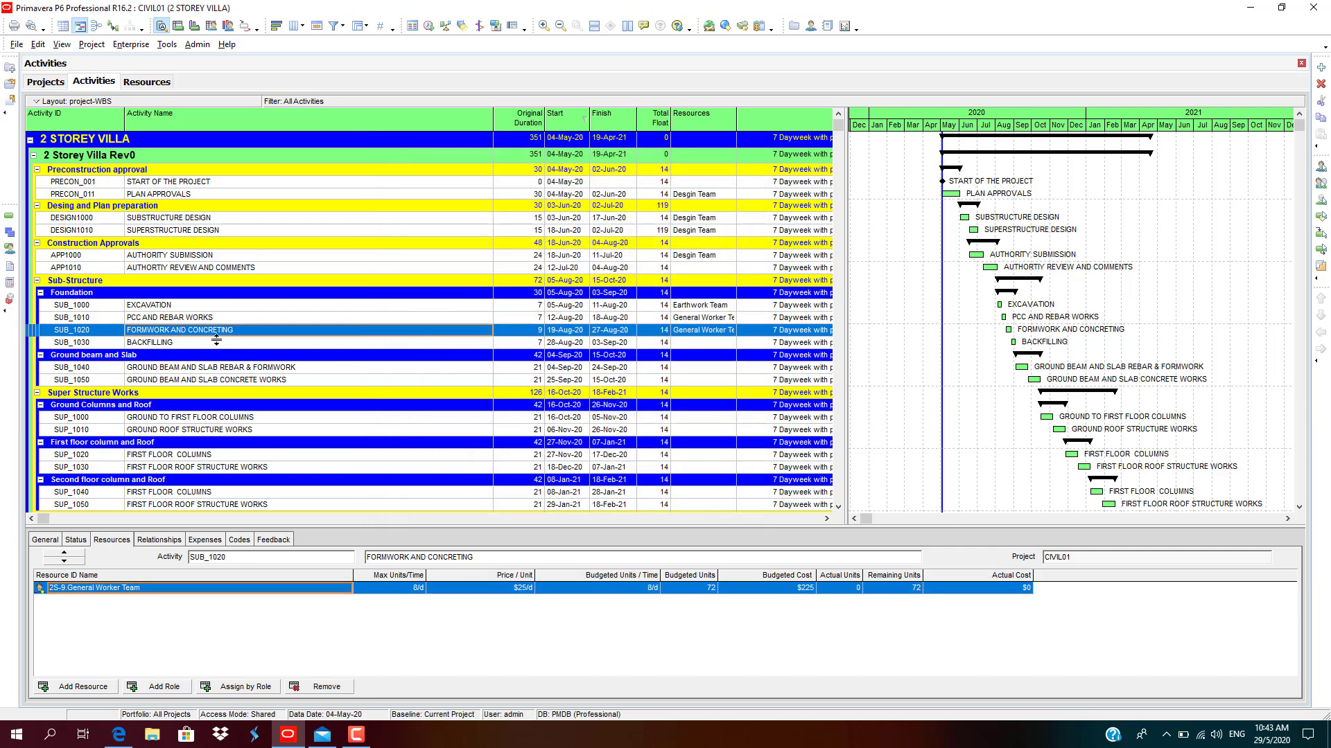
pyautogui.click(217, 344)
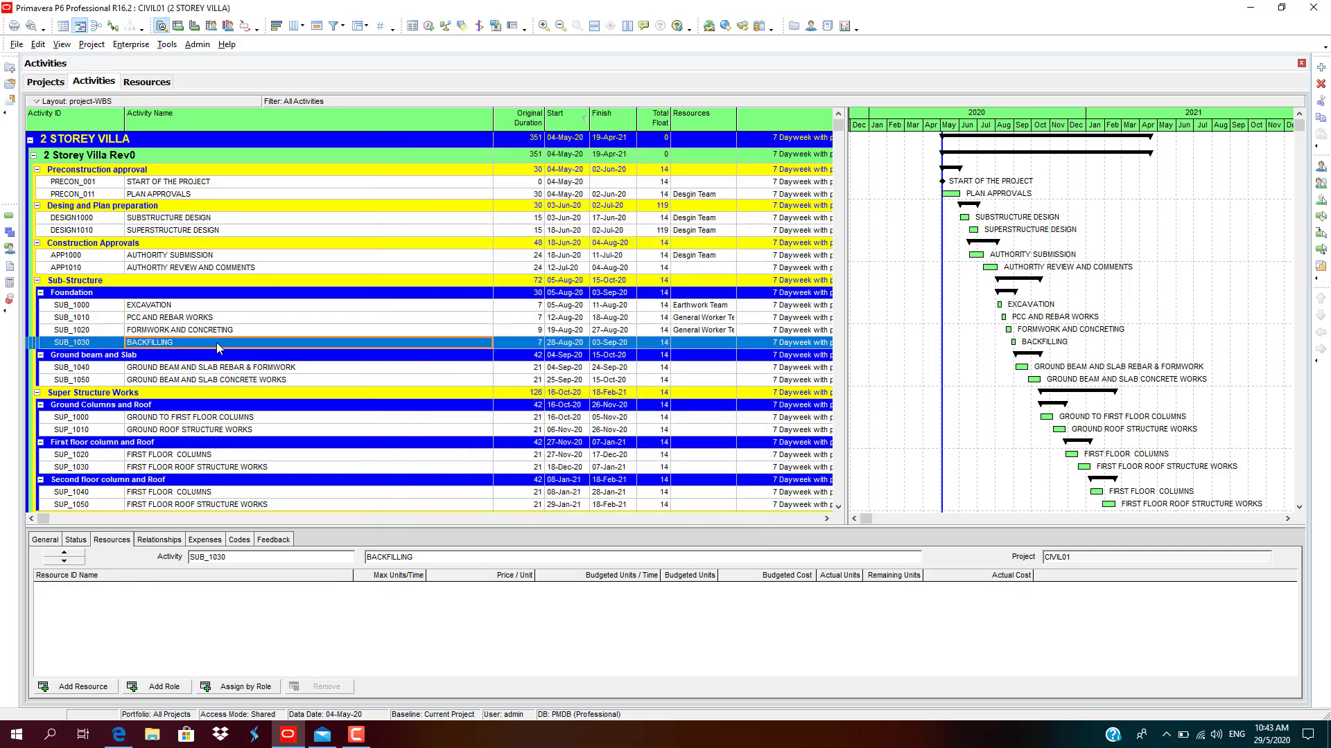
pyautogui.click(83, 687)
pyautogui.doubleClick(496, 400)
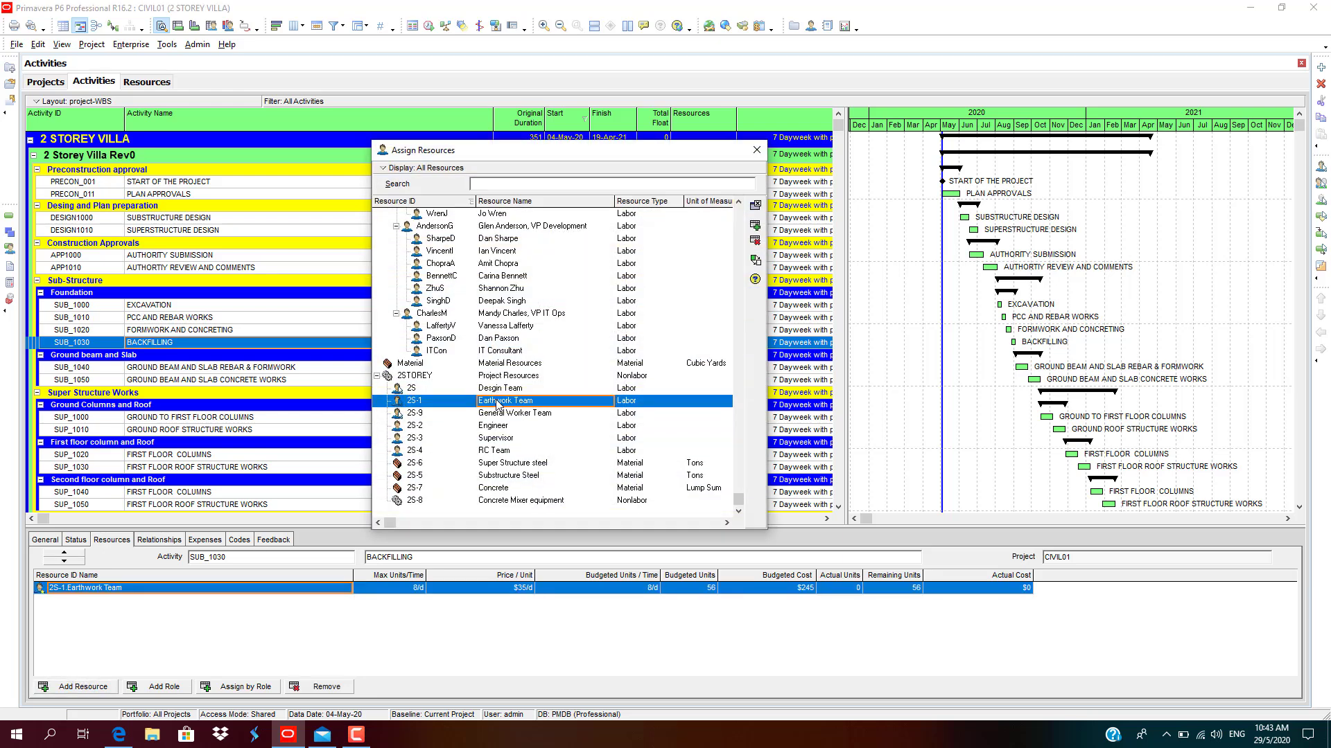
pyautogui.click(756, 149)
# Assign RC Team to GROUND BEAM AND SLAB CONCRETE WORKS and FORMWORK AND CONCRETING
pyautogui.click(301, 370)
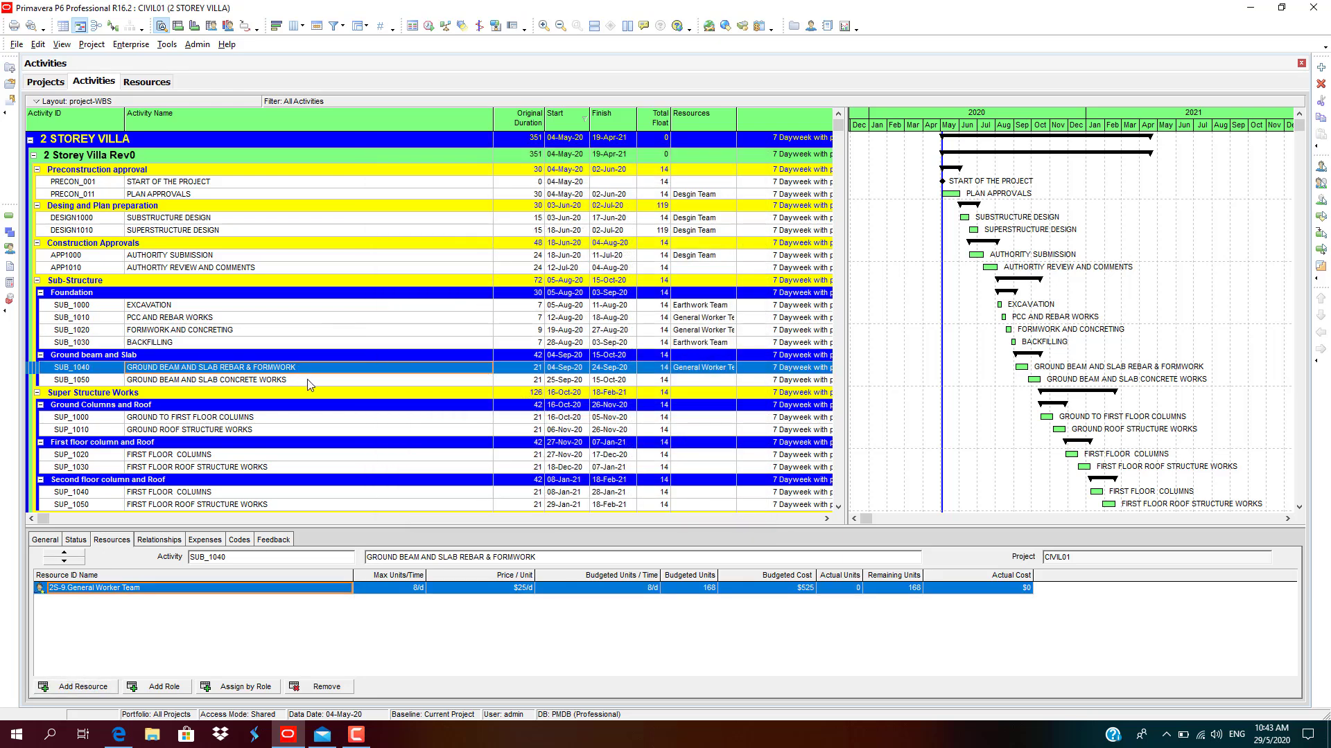
pyautogui.click(308, 381)
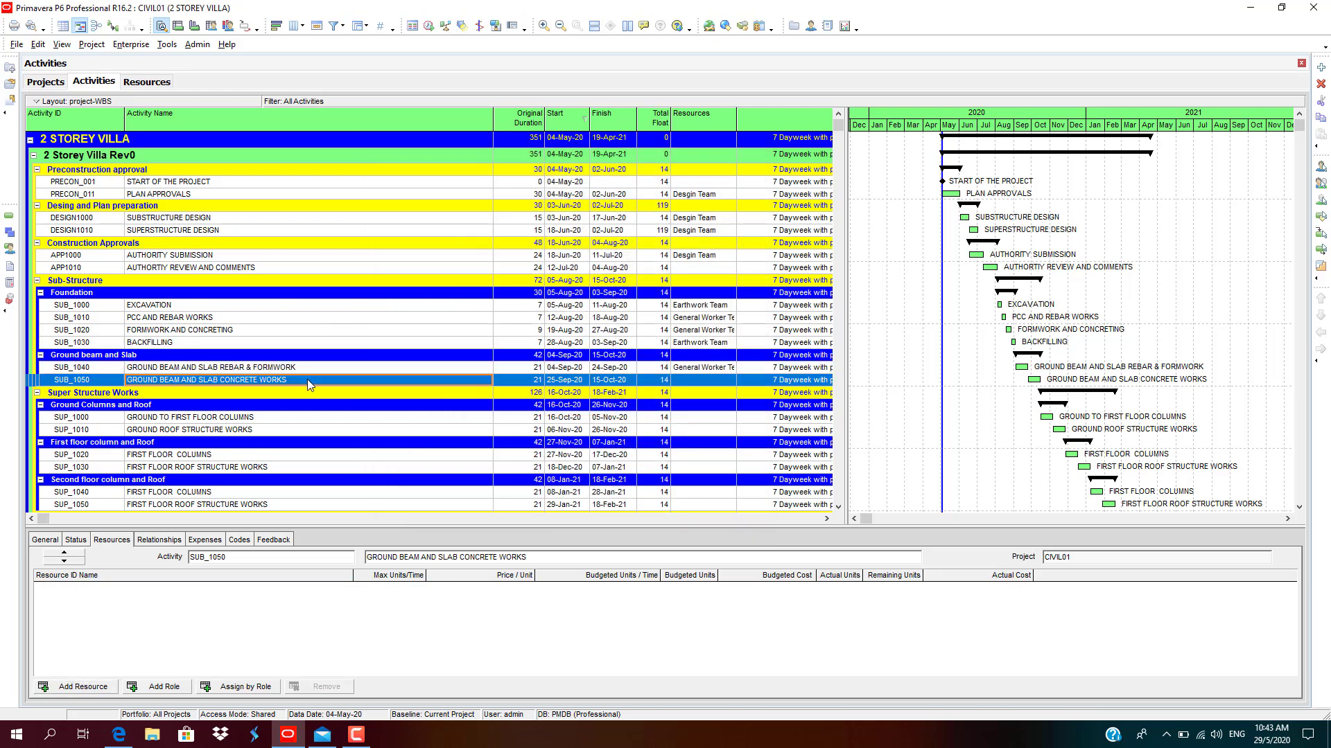
pyautogui.click(97, 687)
pyautogui.doubleClick(519, 451)
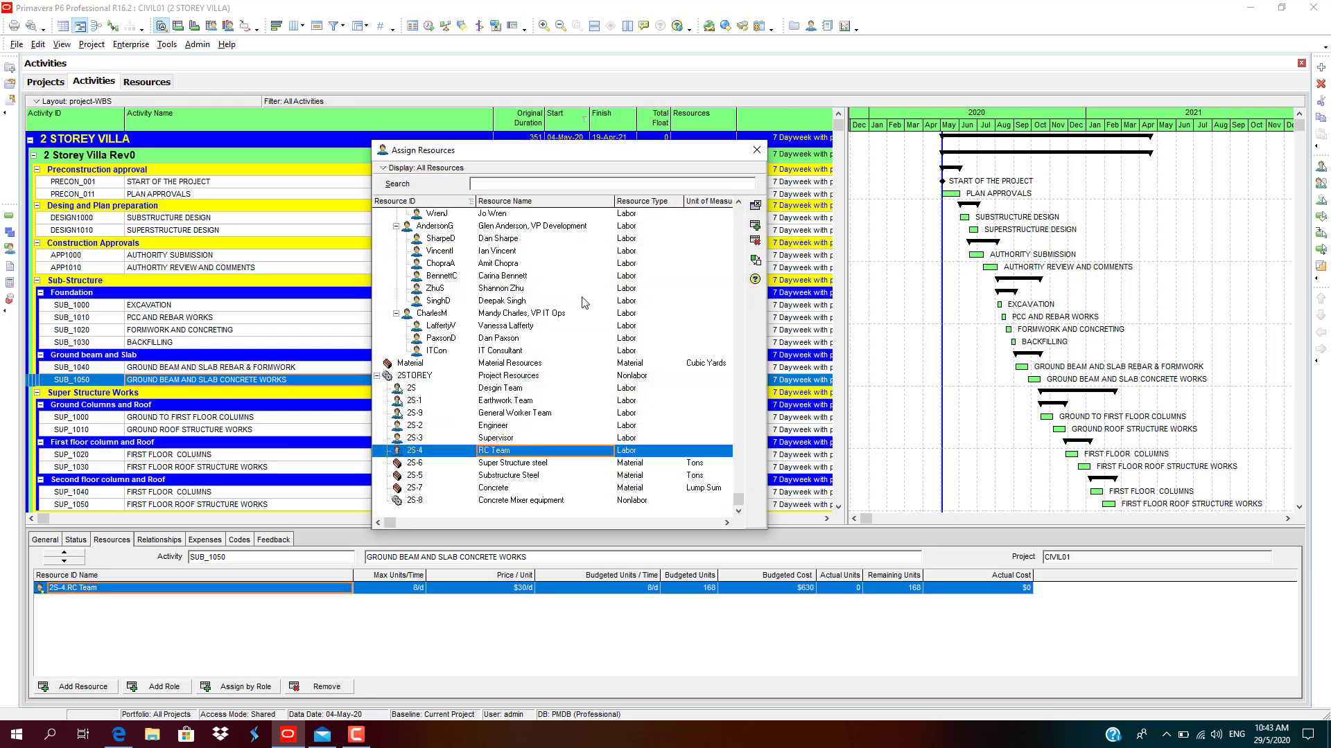
pyautogui.click(756, 150)
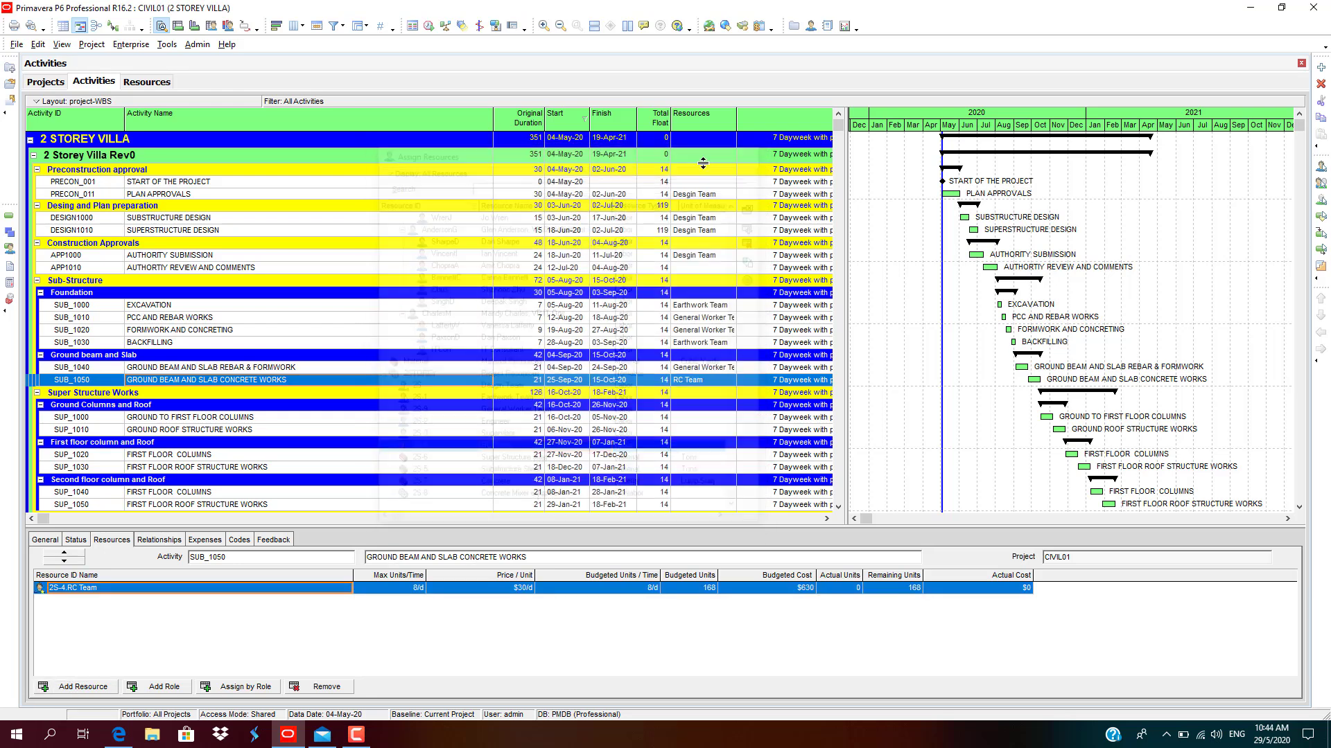
pyautogui.click(253, 331)
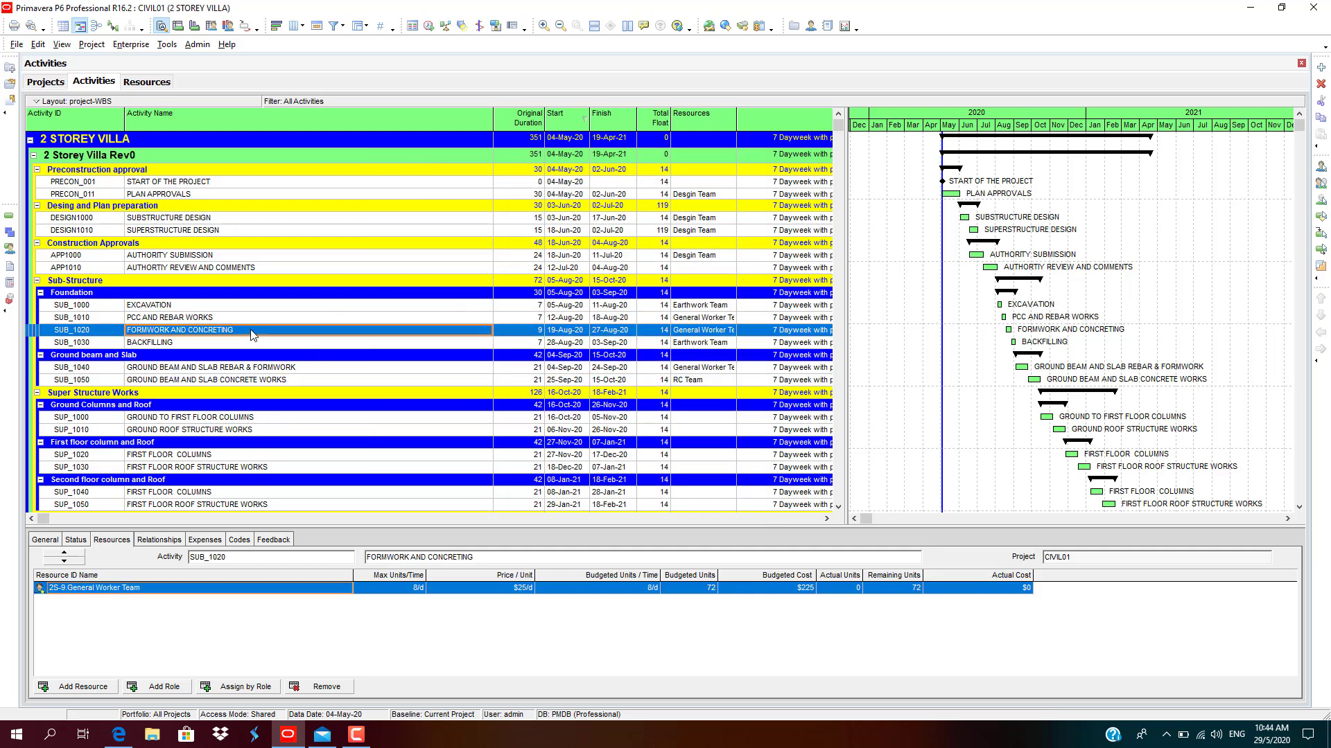
pyautogui.click(78, 687)
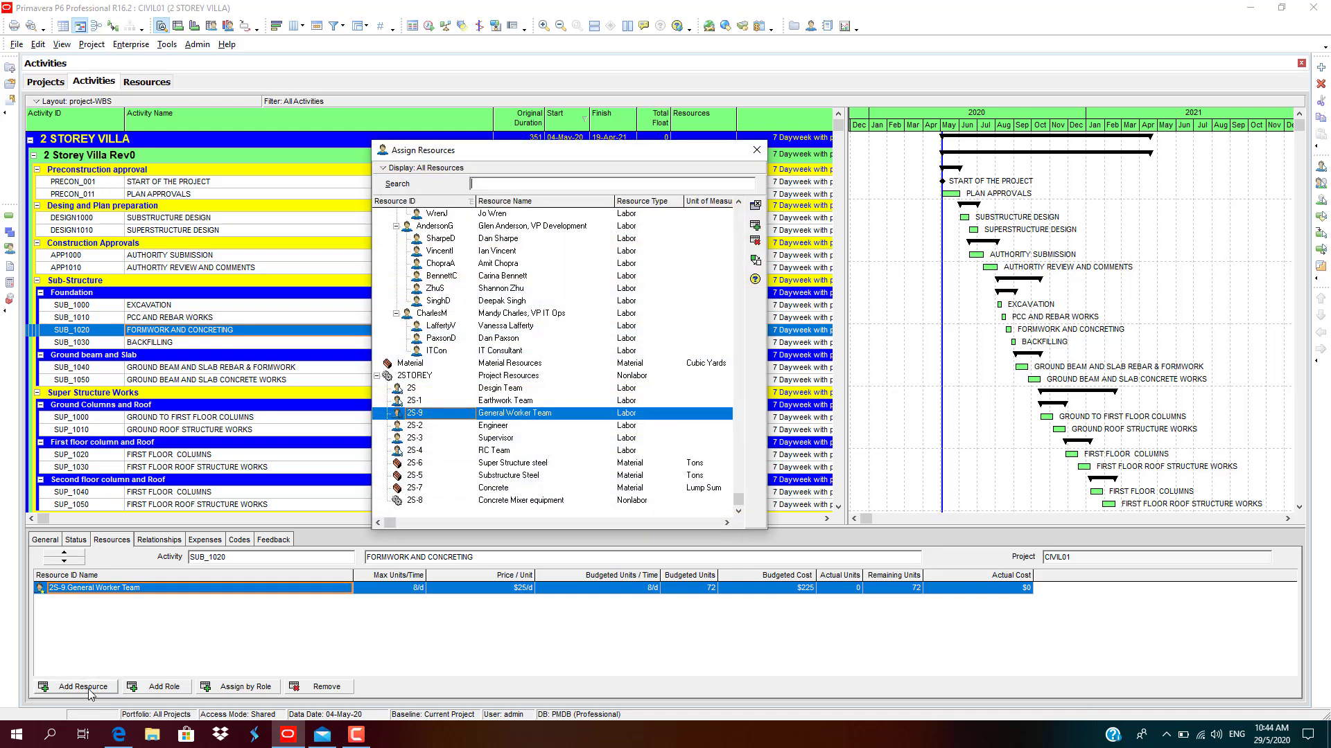
pyautogui.doubleClick(502, 451)
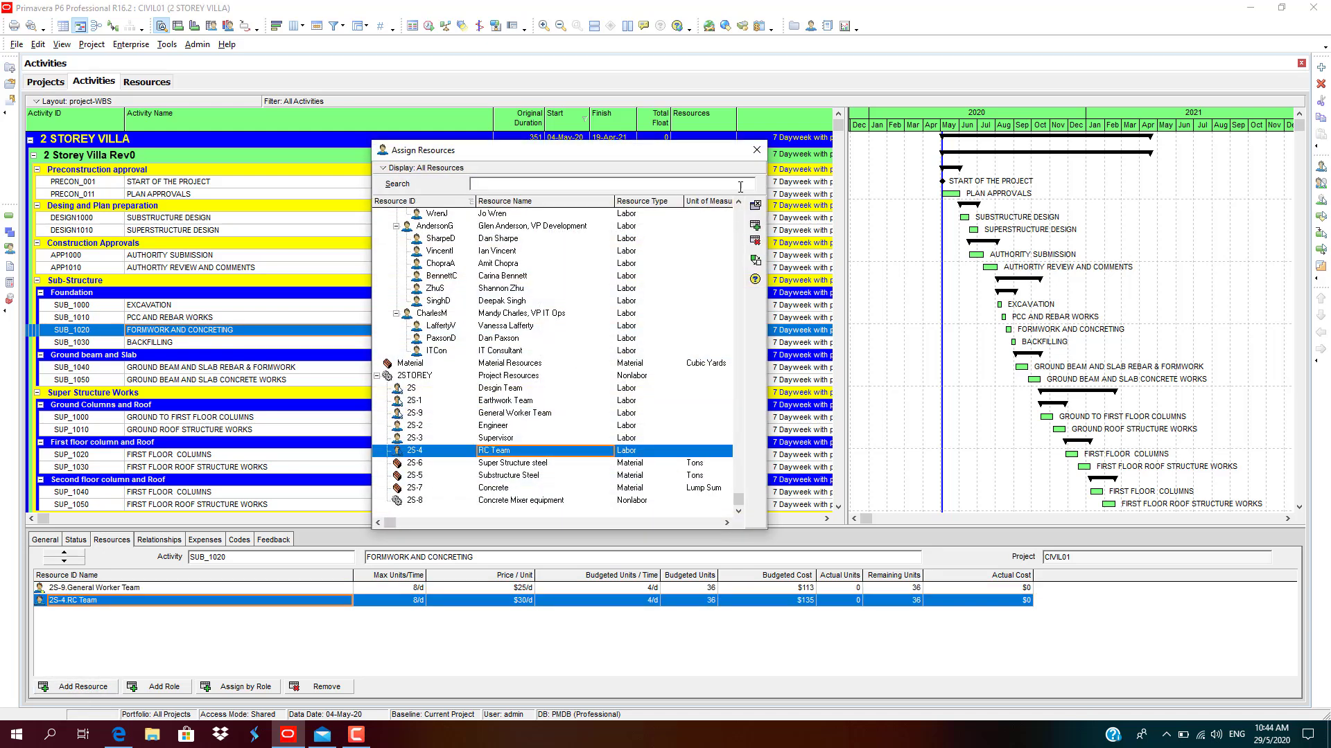
pyautogui.click(757, 149)
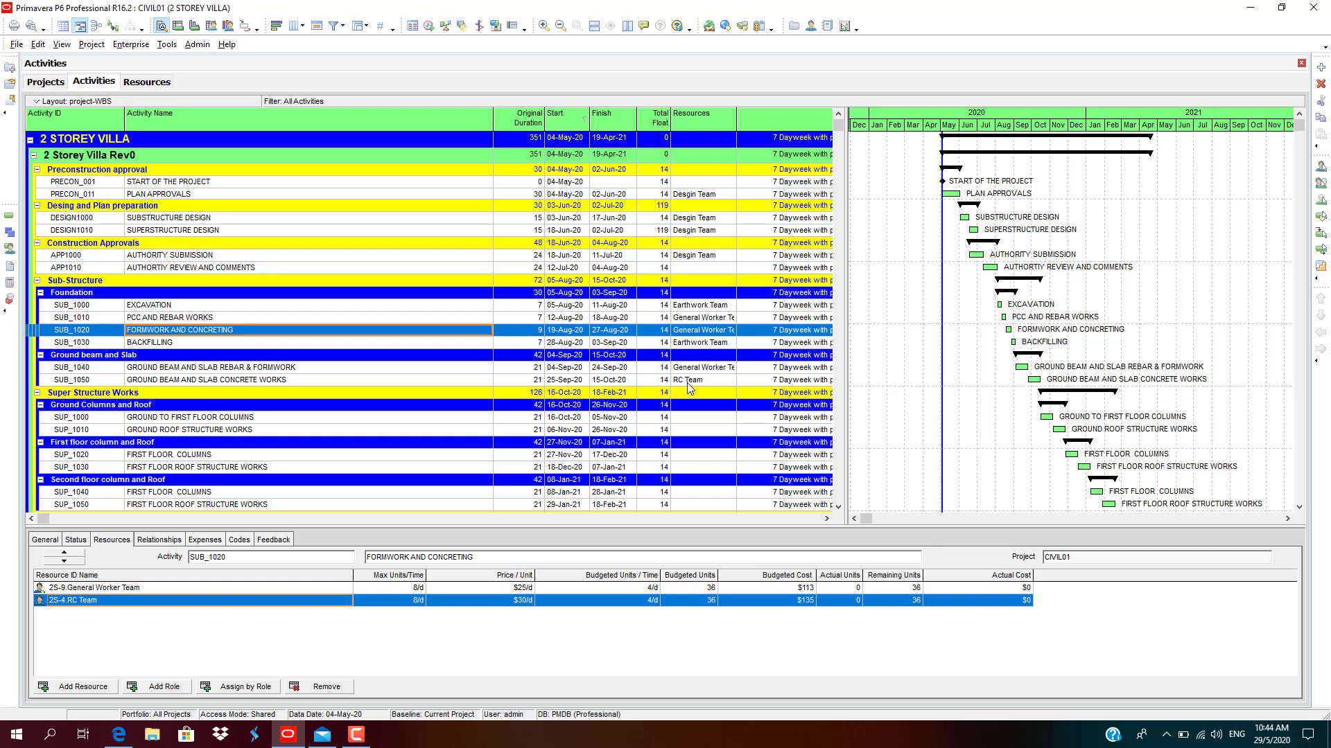
# Widen the Resources column and add 2S-5 Substructure Steel to the slab rebar activity
pyautogui.scroll(-2, 720, 277)
pyautogui.moveTo(737, 119); pyautogui.dragTo(778, 119)
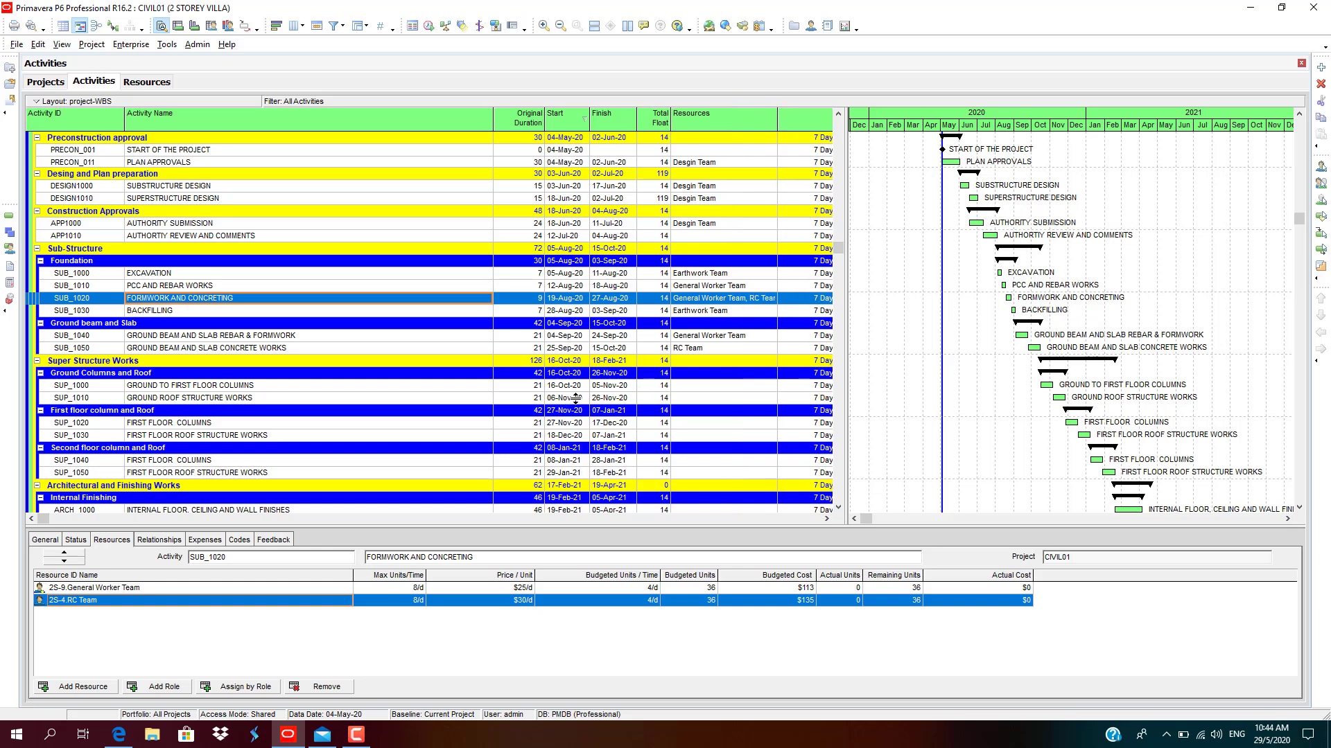
pyautogui.click(257, 385)
pyautogui.scroll(-4, 280, 392)
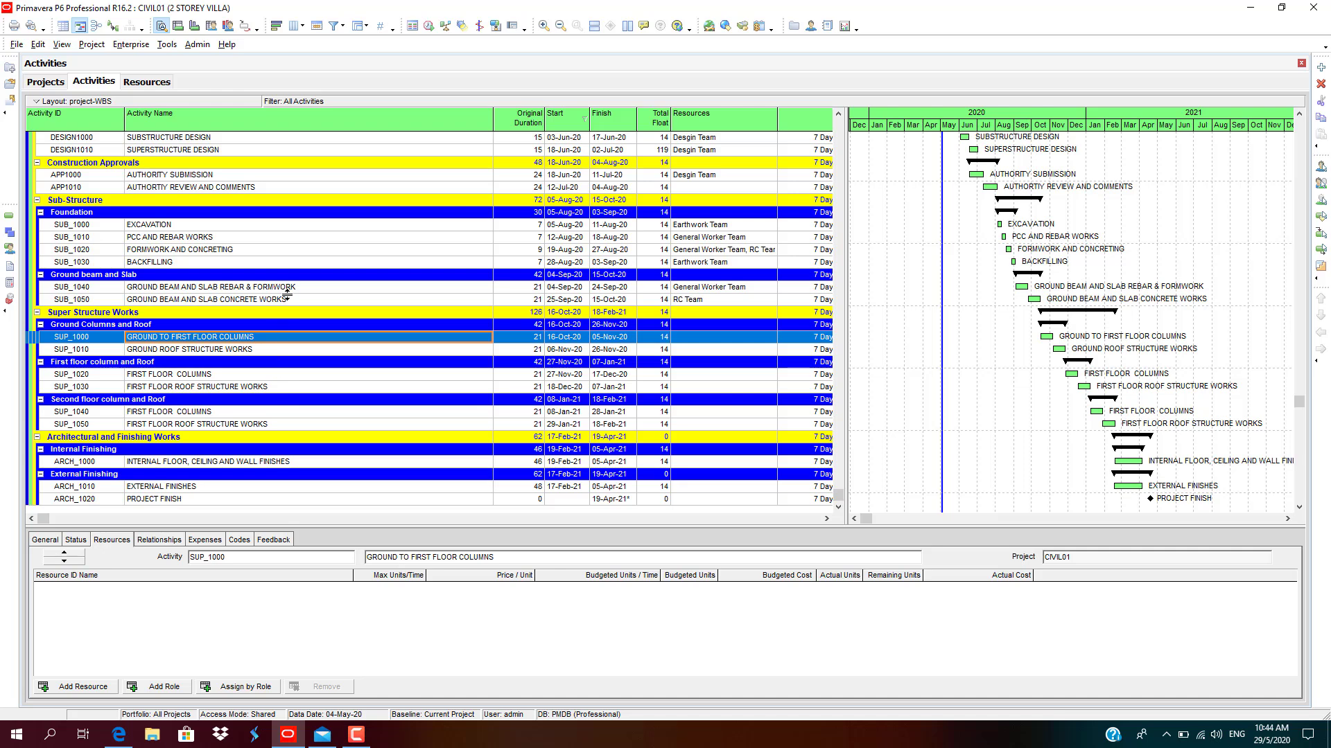
pyautogui.click(309, 299)
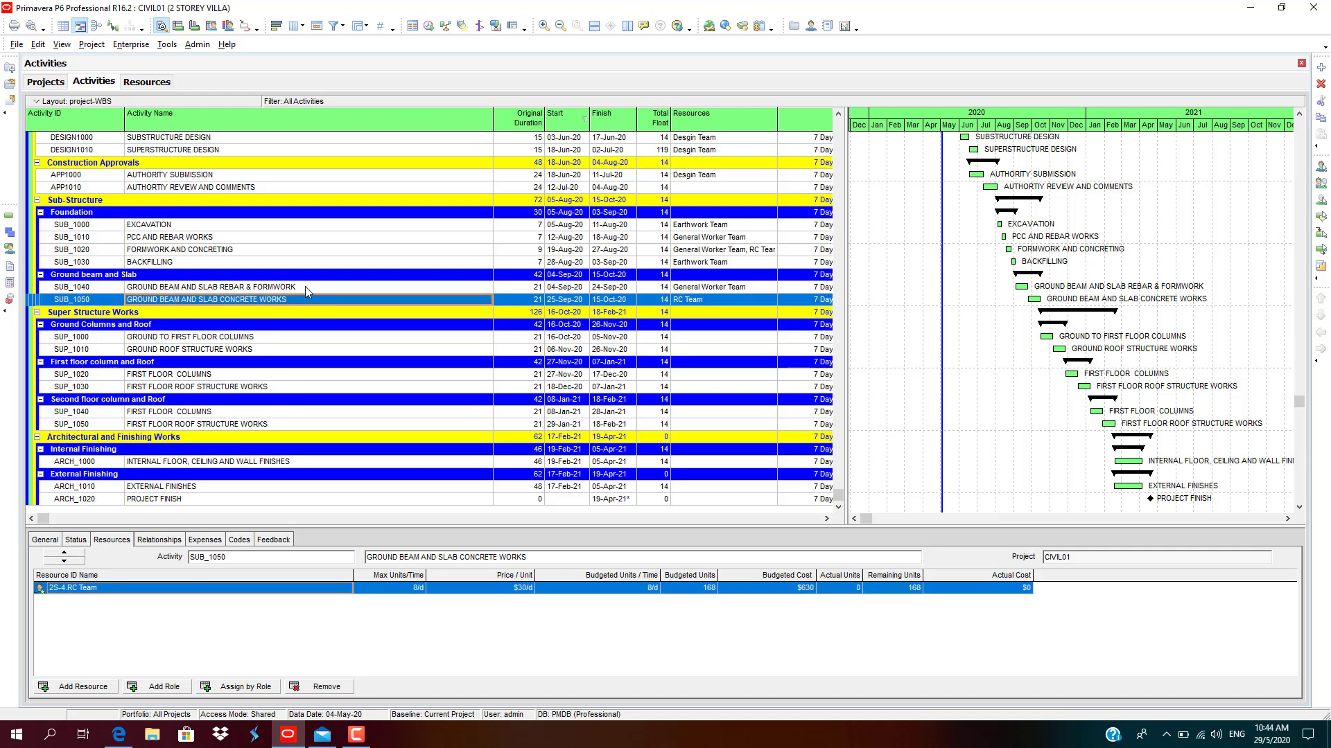
pyautogui.click(305, 286)
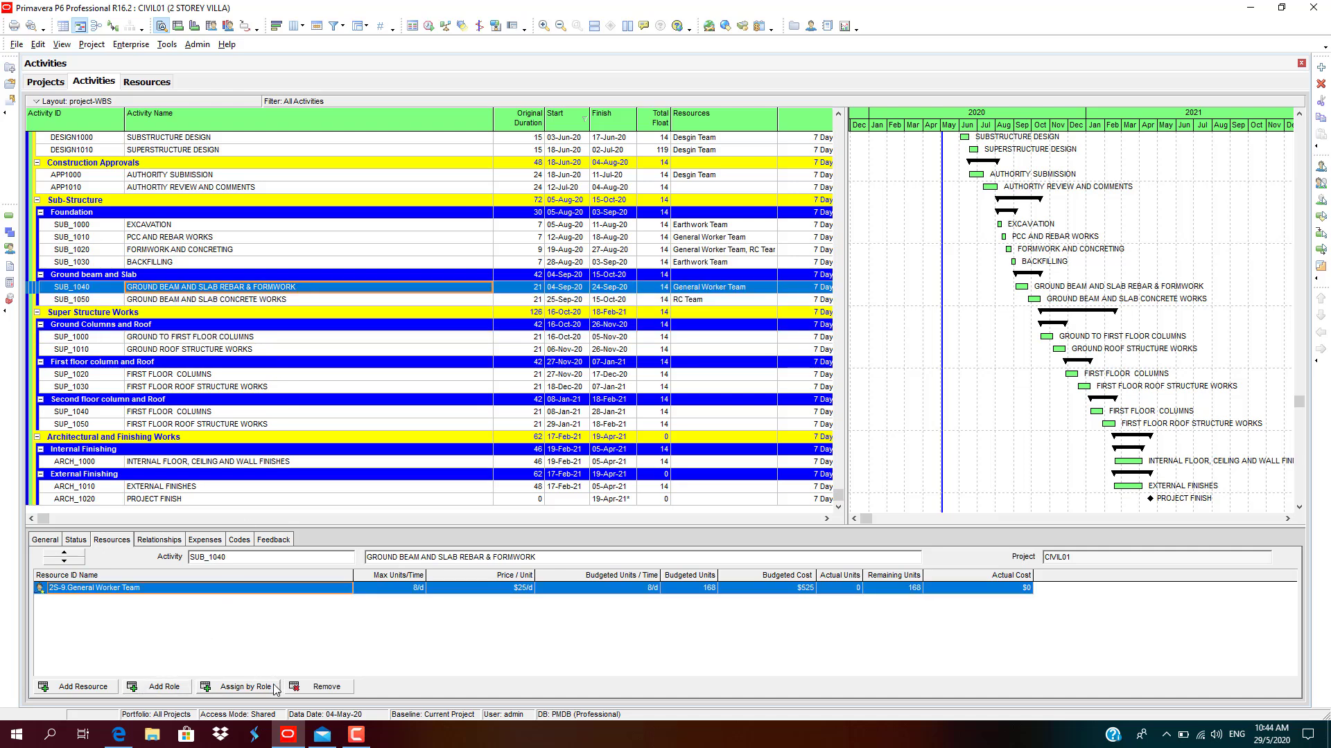
pyautogui.click(95, 686)
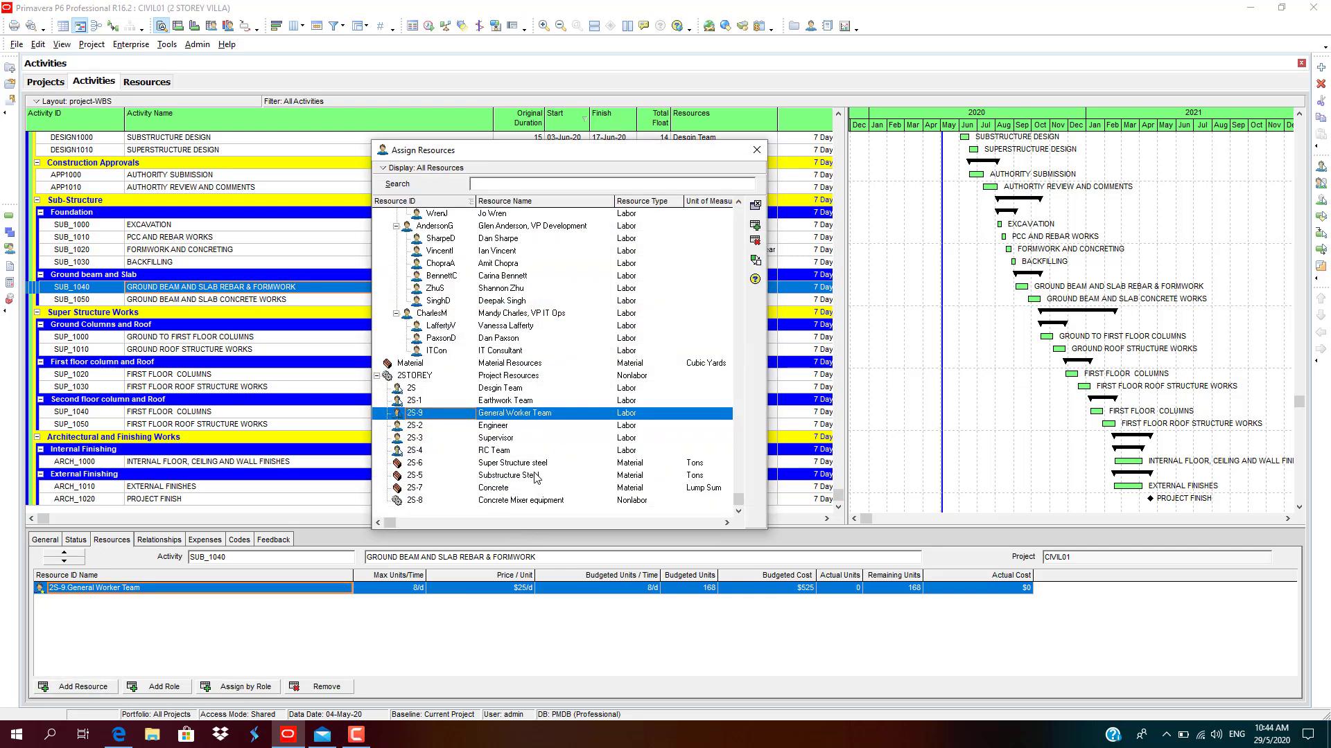
pyautogui.doubleClick(535, 476)
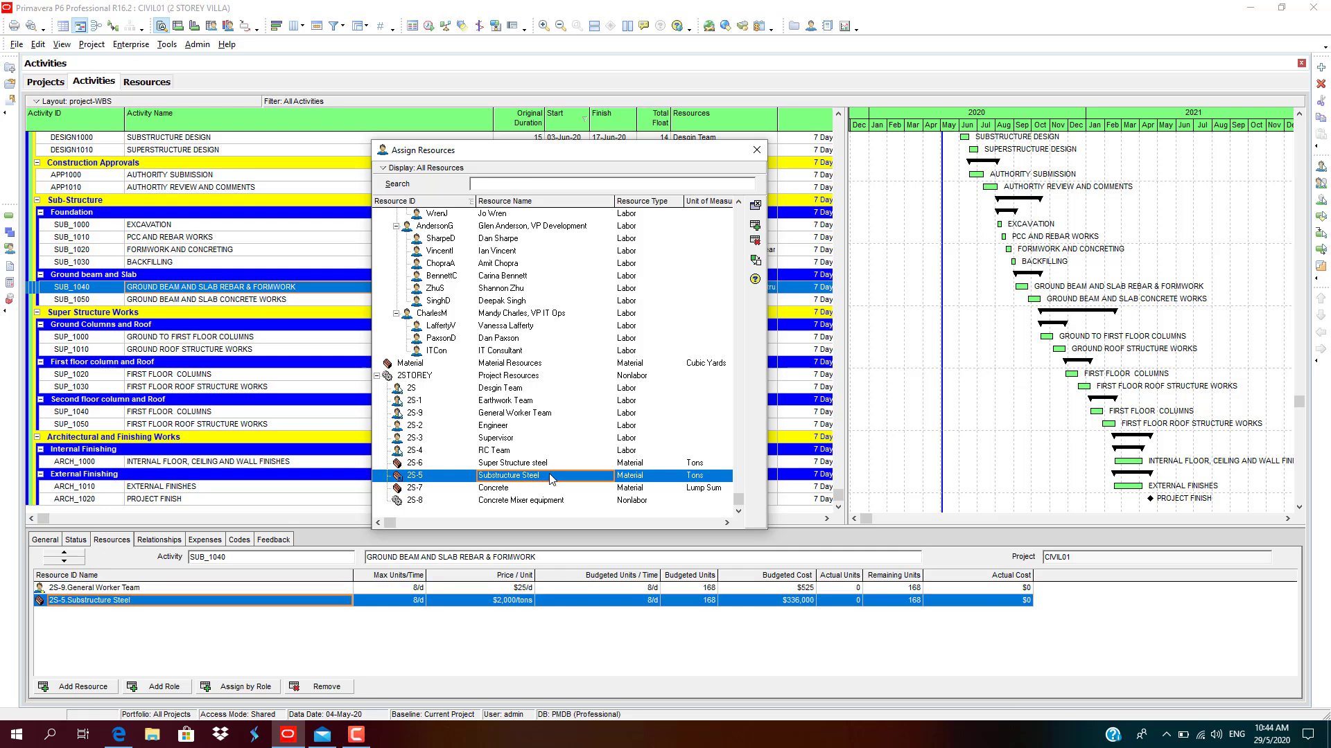
pyautogui.click(757, 150)
# Add 2S-8 Concrete Mixer equipment to GROUND BEAM AND SLAB CONCRETE WORKS, then review FORMWORK AND CONCRETING
pyautogui.click(394, 301)
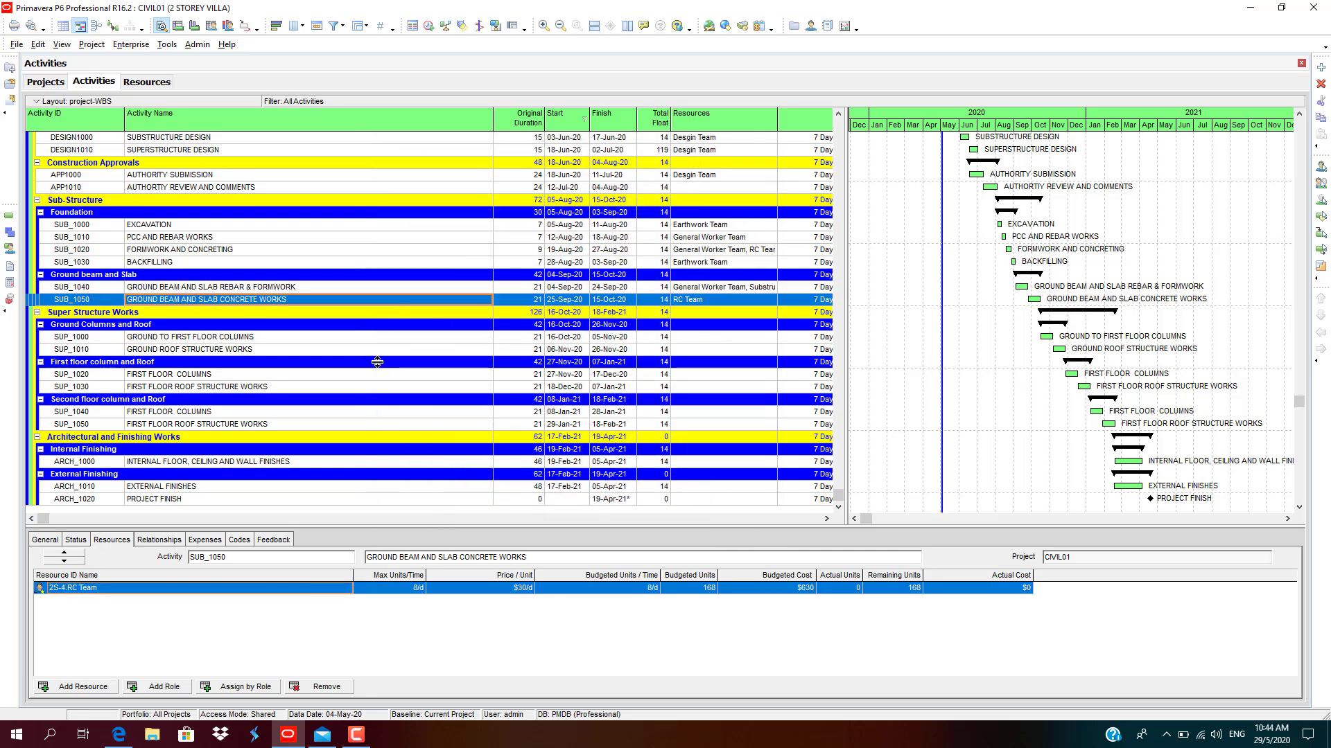
pyautogui.click(54, 689)
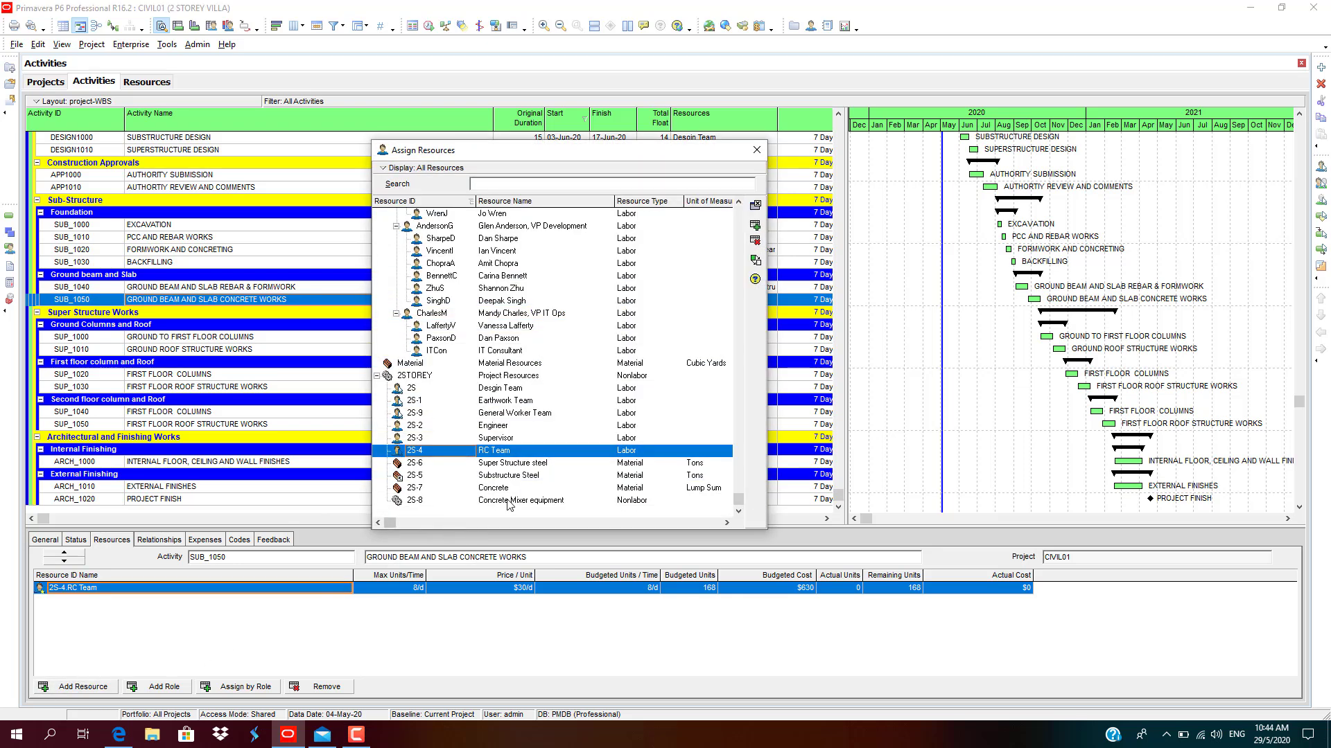
pyautogui.doubleClick(510, 500)
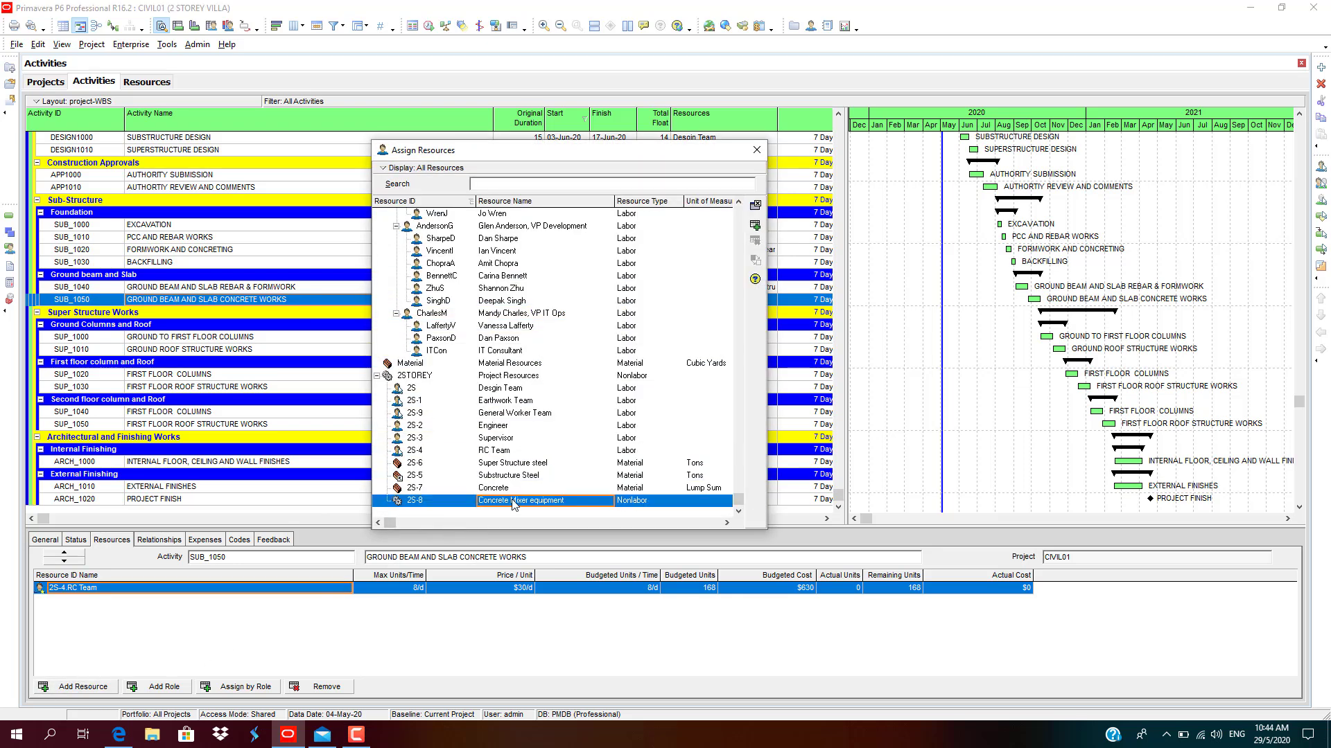
pyautogui.click(756, 149)
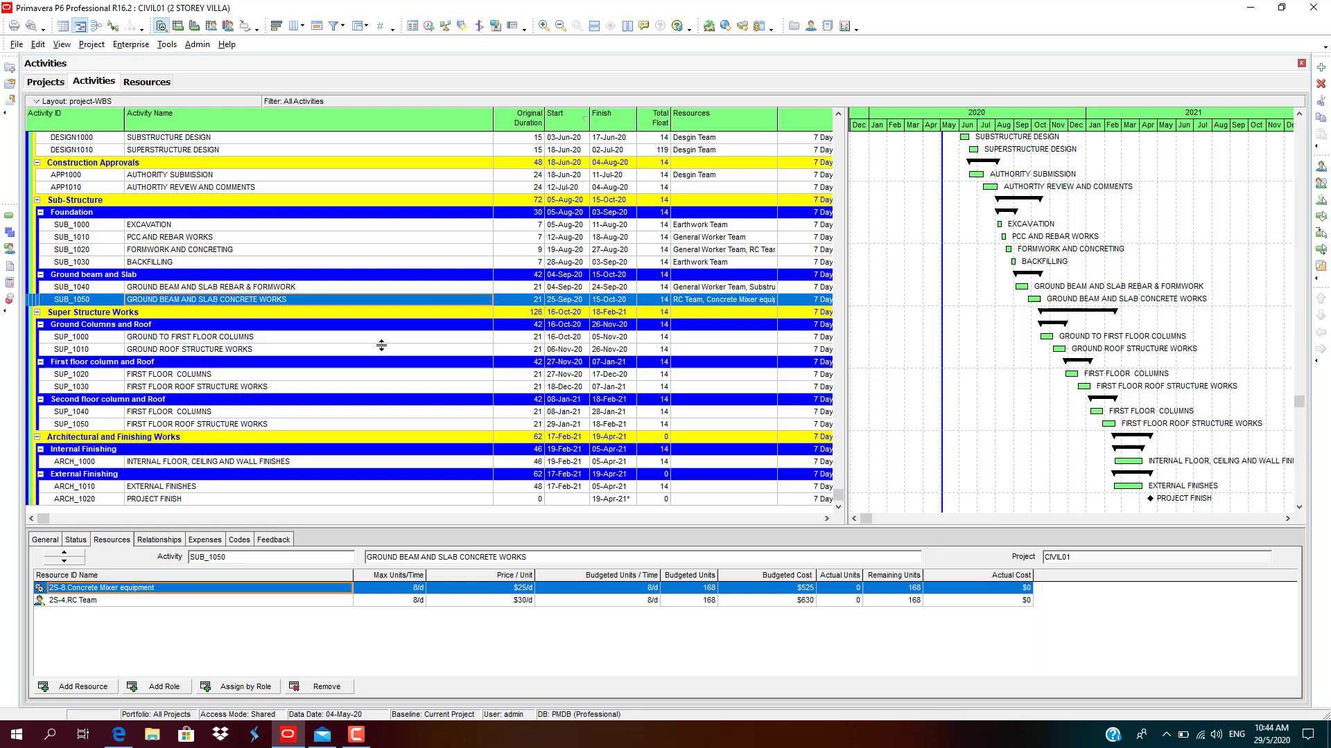
pyautogui.click(284, 248)
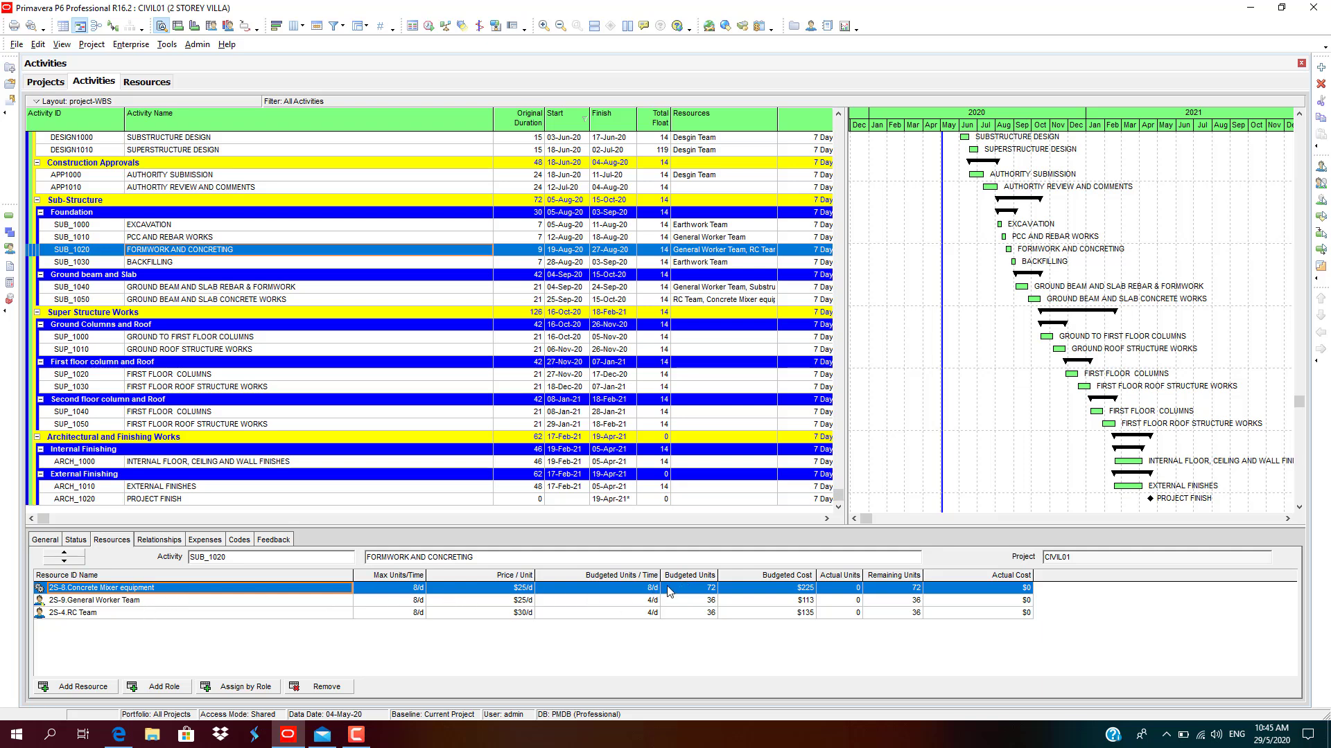
pyautogui.click(704, 591)
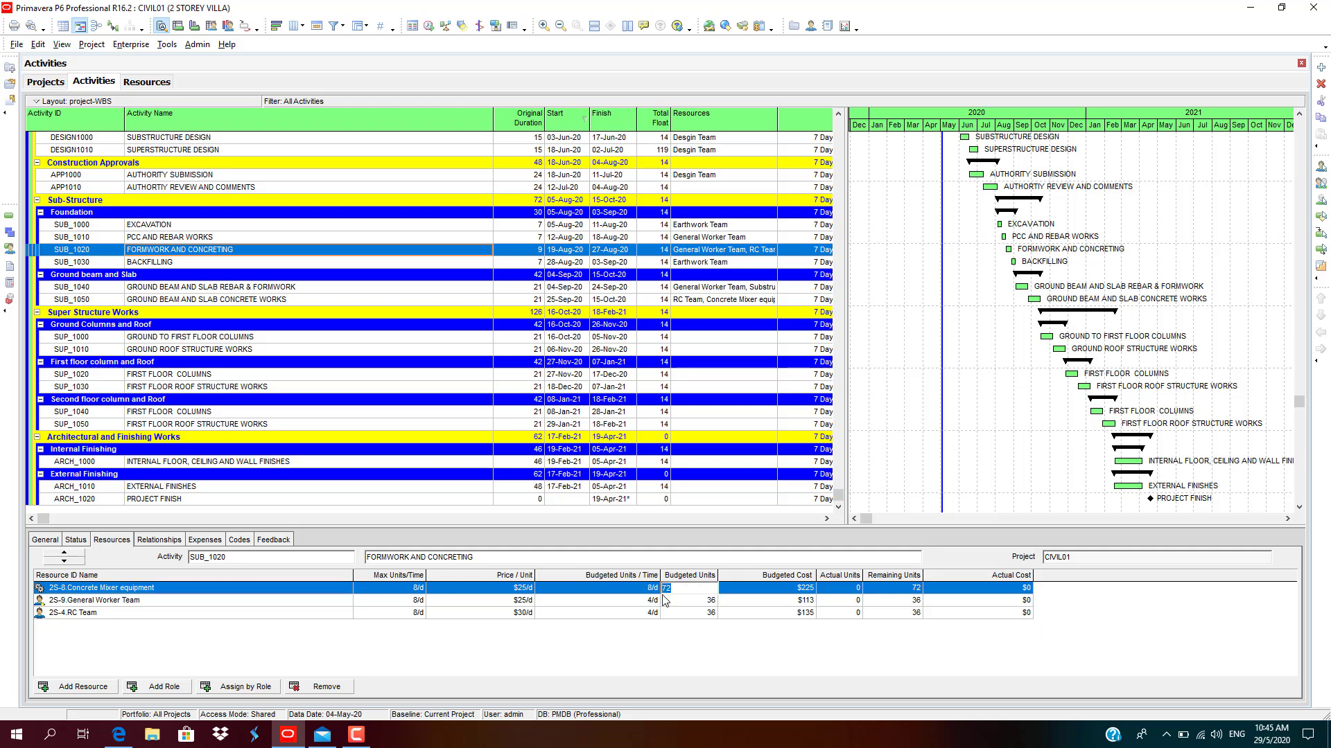
pyautogui.write('16')
pyautogui.press('Return')
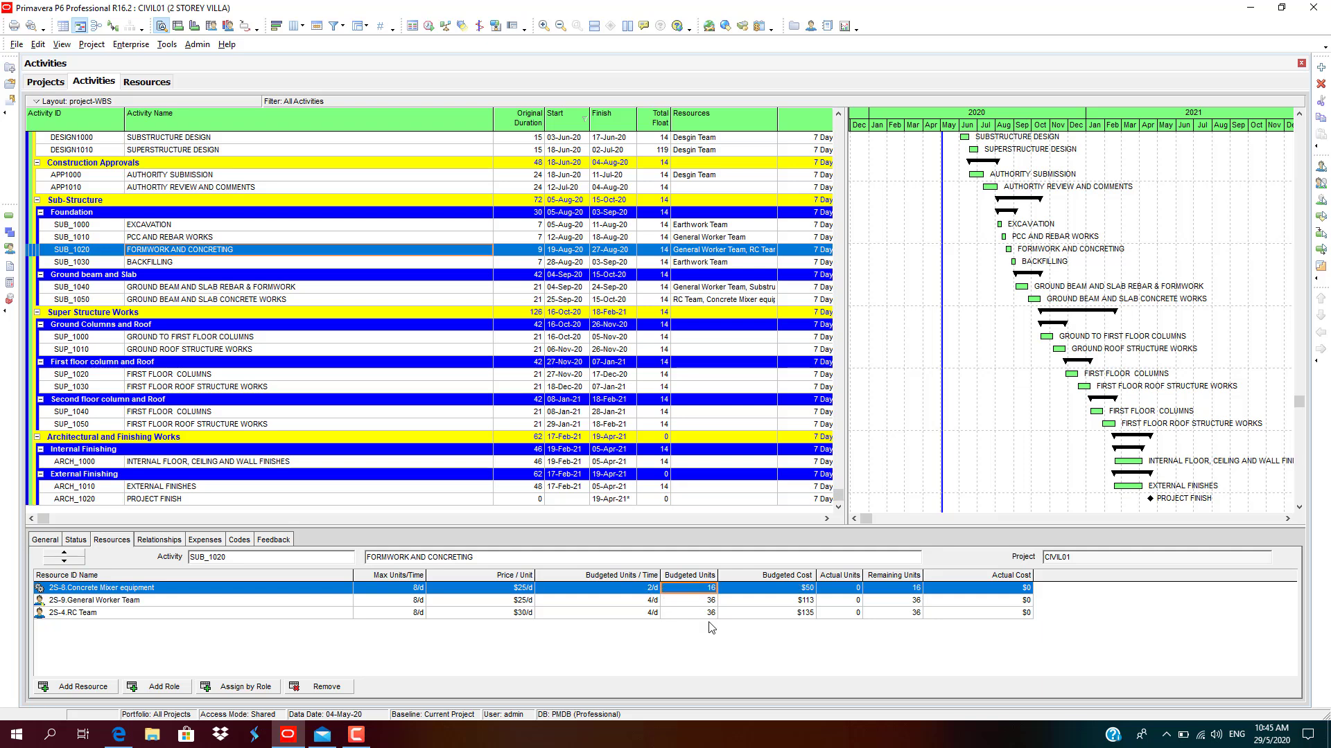
pyautogui.click(766, 606)
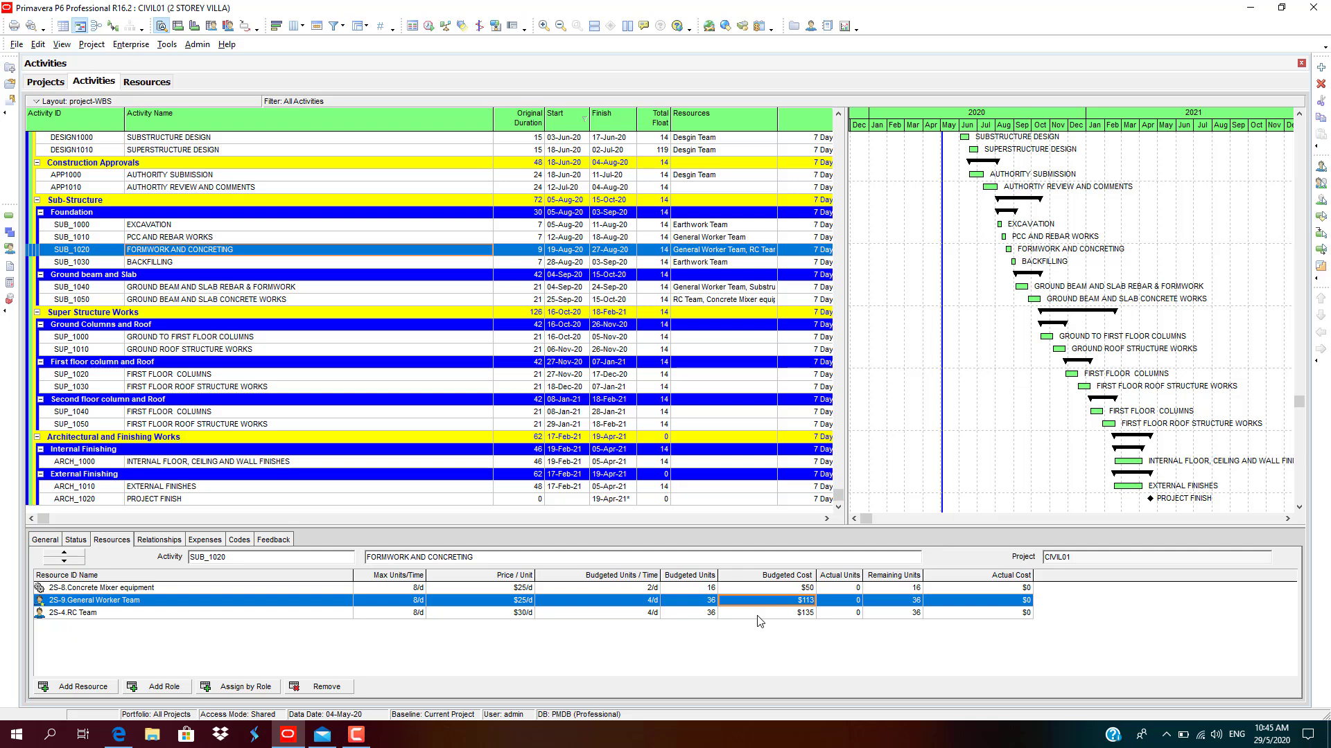
# Assign RC Team, Engineer and Supervisor to GROUND TO FIRST FLOOR COLUMNS (SUP_1000)
pyautogui.click(187, 337)
pyautogui.click(83, 687)
pyautogui.doubleClick(494, 451)
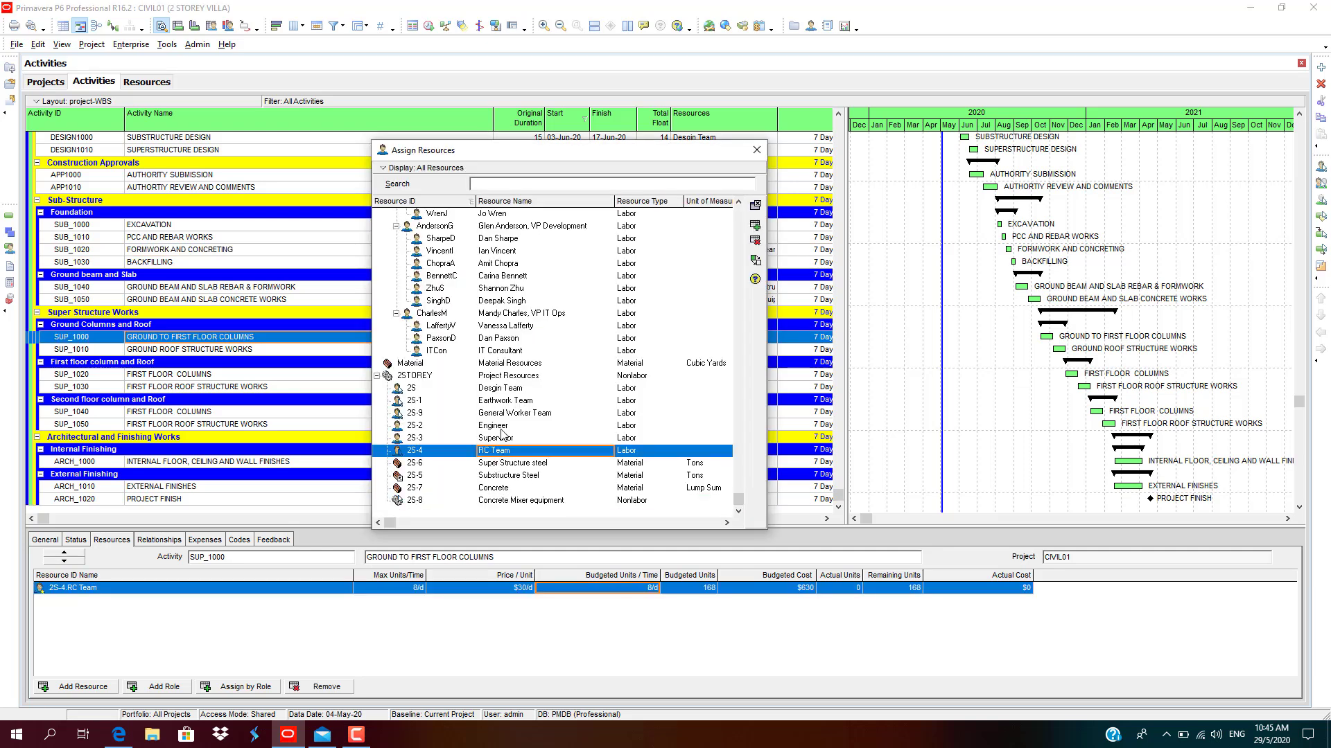
pyautogui.doubleClick(500, 426)
pyautogui.doubleClick(504, 439)
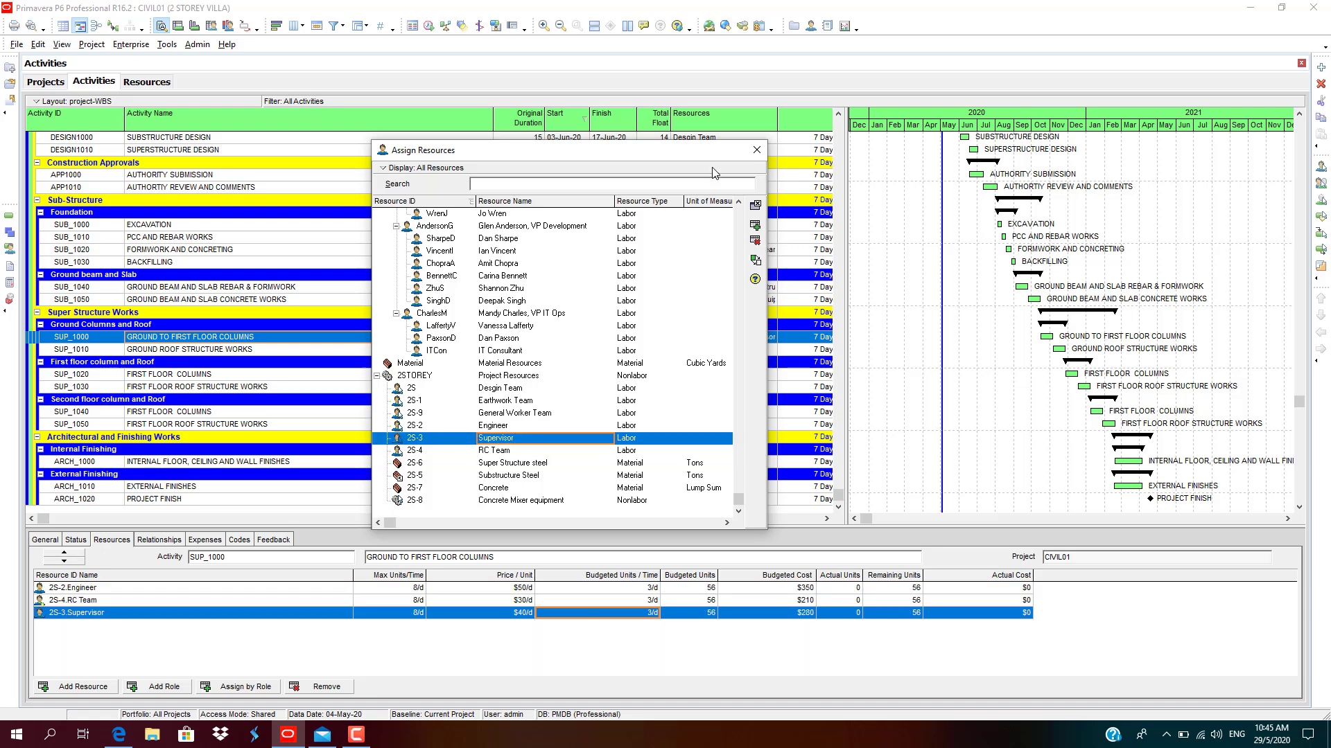
pyautogui.click(757, 149)
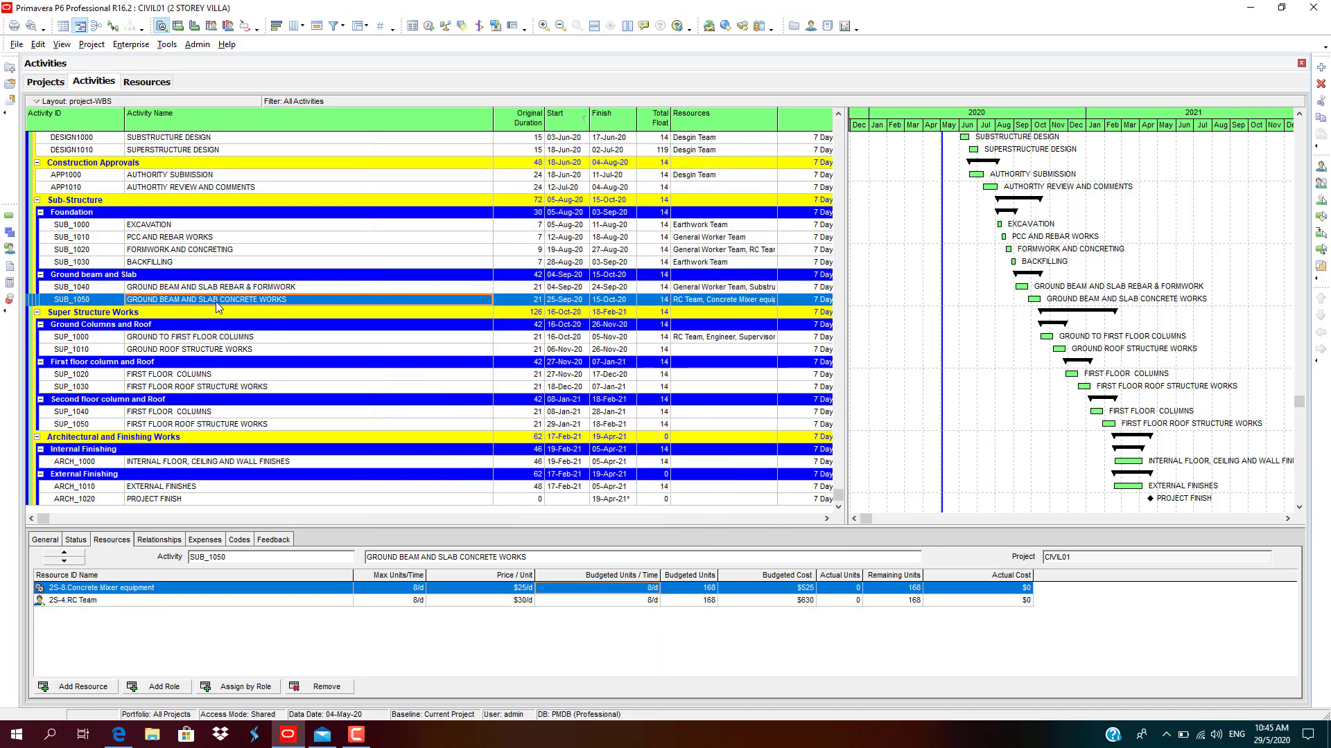
# Assign Concrete Mixer, Supervisor, Engineer and RC Team to FIRST FLOOR COLUMNS
pyautogui.click(210, 227)
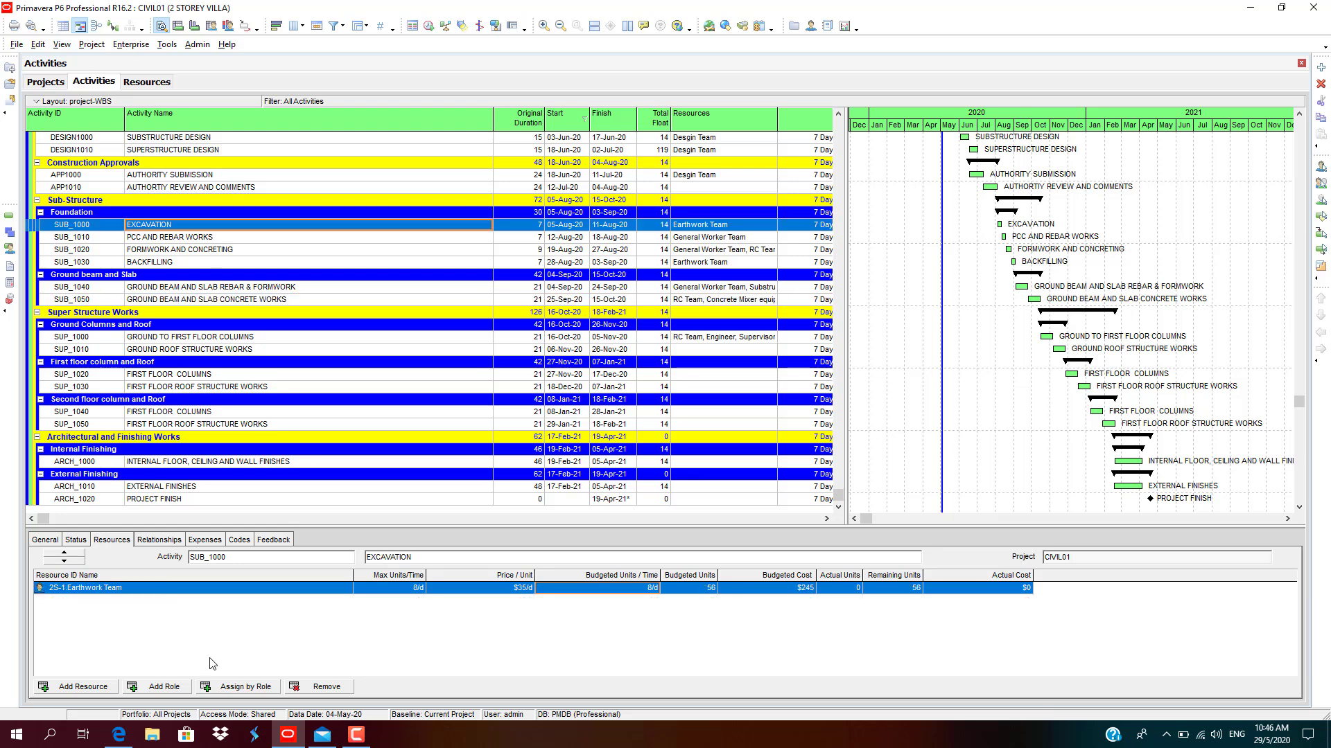
pyautogui.click(80, 687)
pyautogui.press('Escape')
pyautogui.click(193, 377)
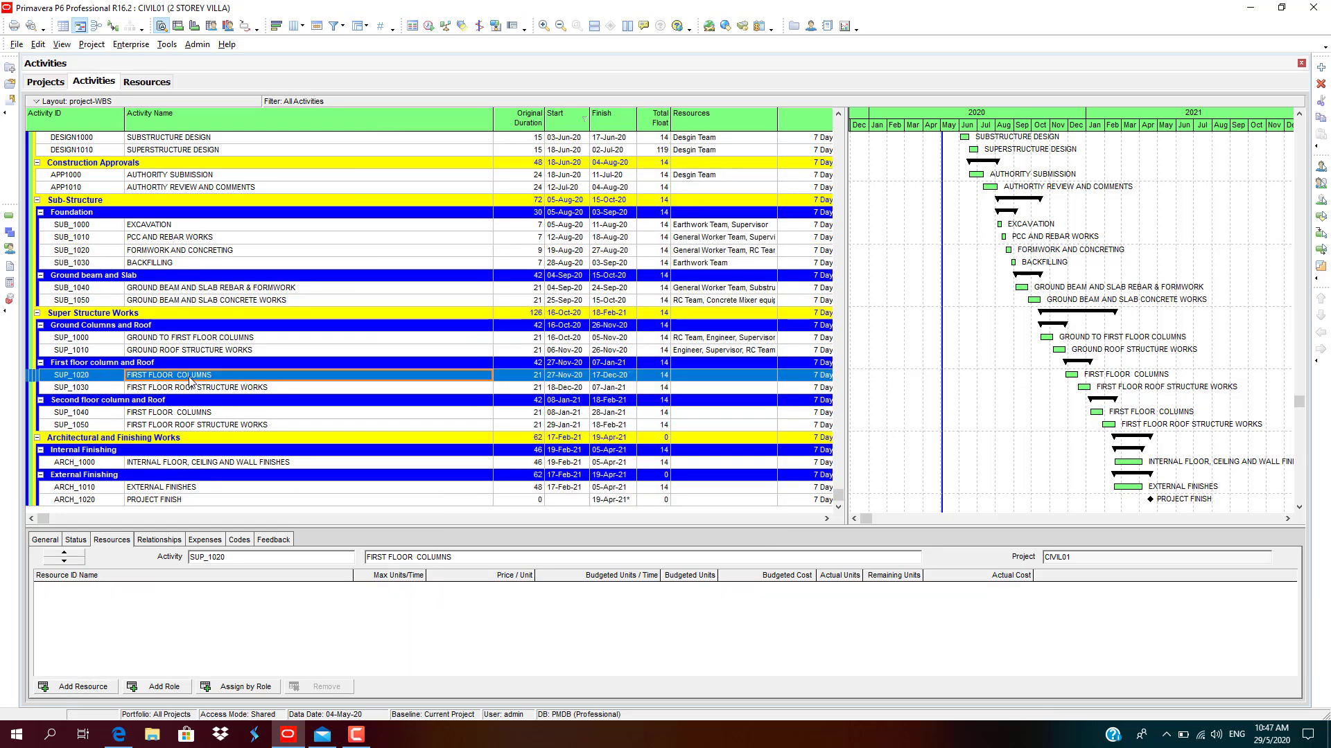
pyautogui.click(80, 687)
pyautogui.doubleClick(558, 500)
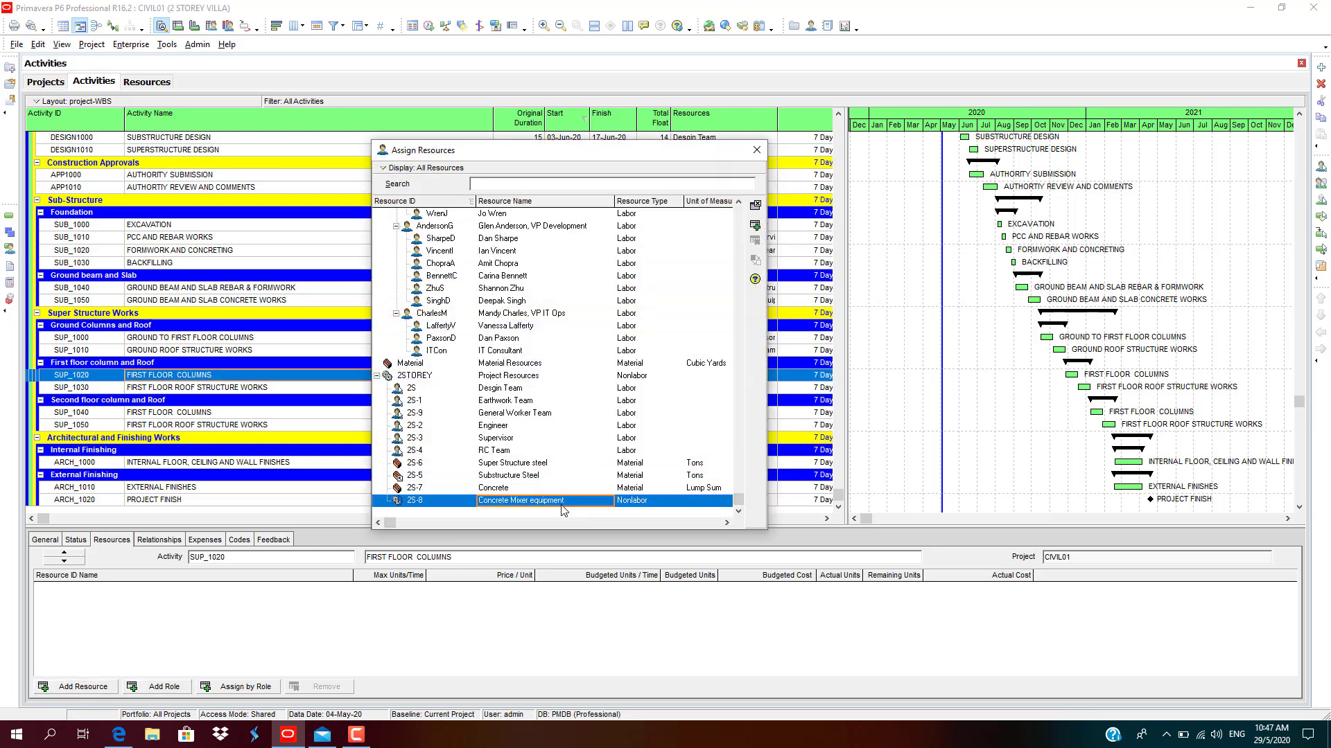
pyautogui.doubleClick(515, 439)
pyautogui.doubleClick(514, 427)
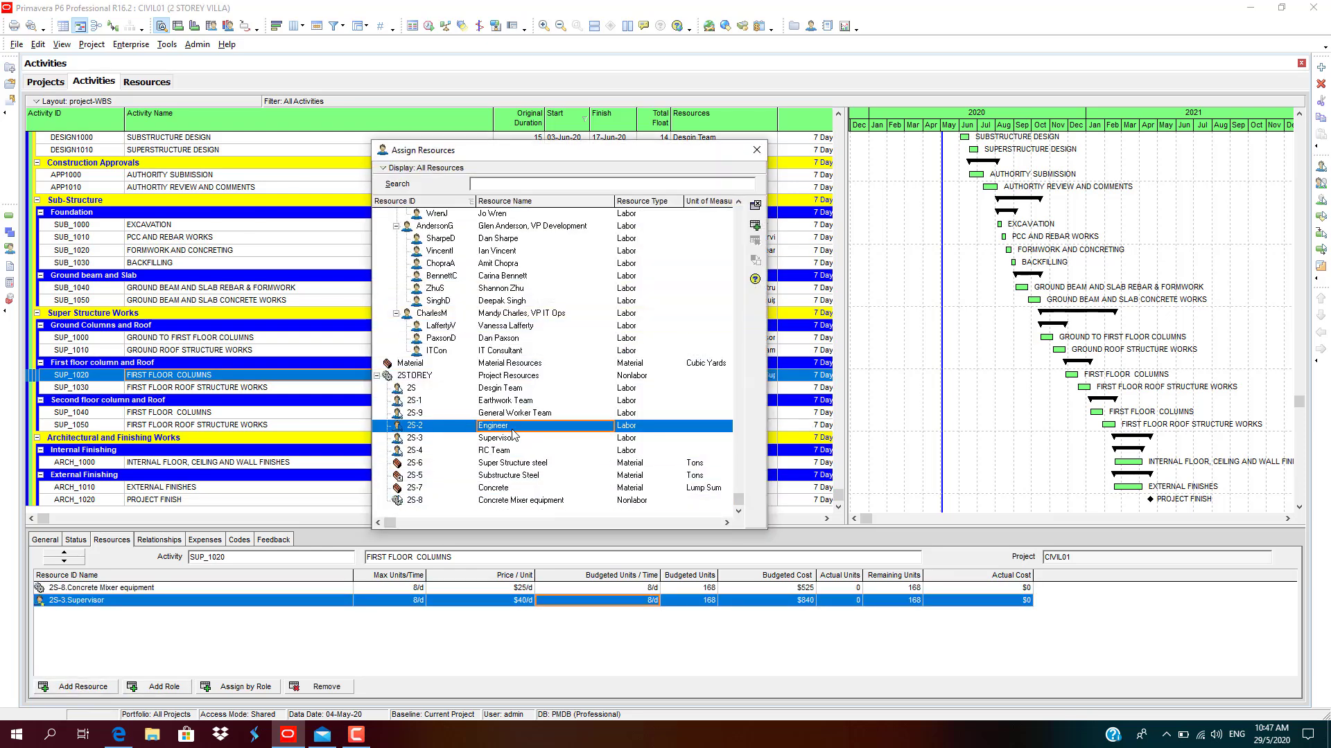
pyautogui.click(517, 450)
pyautogui.doubleClick(517, 450)
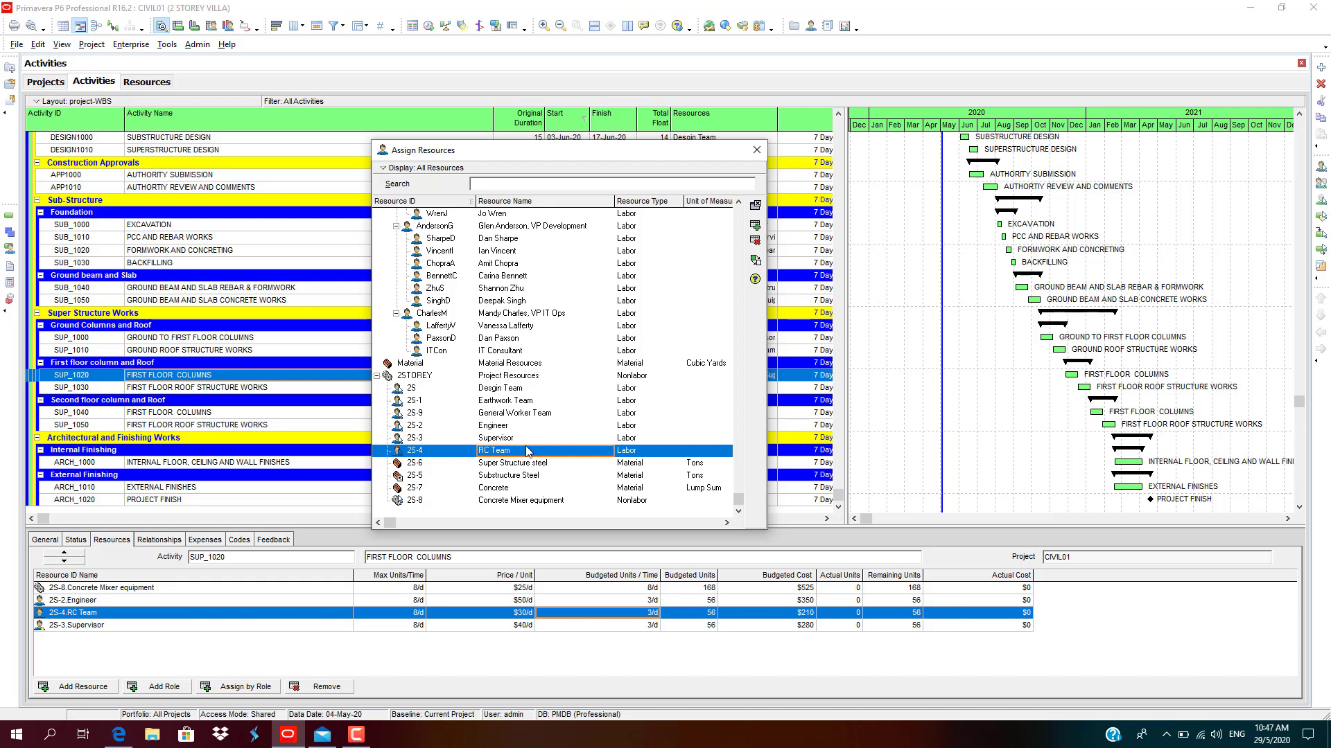
pyautogui.click(757, 150)
# Add Concrete to the FIRST FLOOR COLUMNS activity as well
pyautogui.click(160, 388)
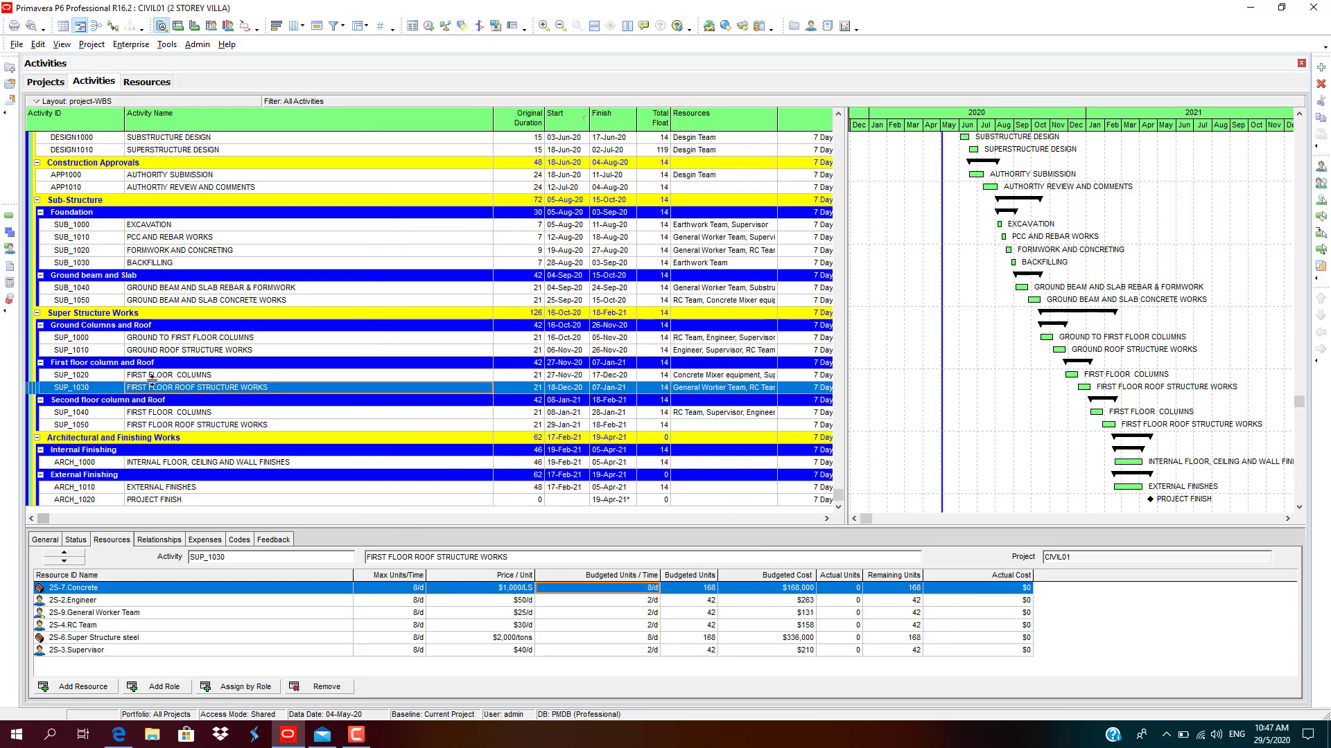
pyautogui.click(158, 378)
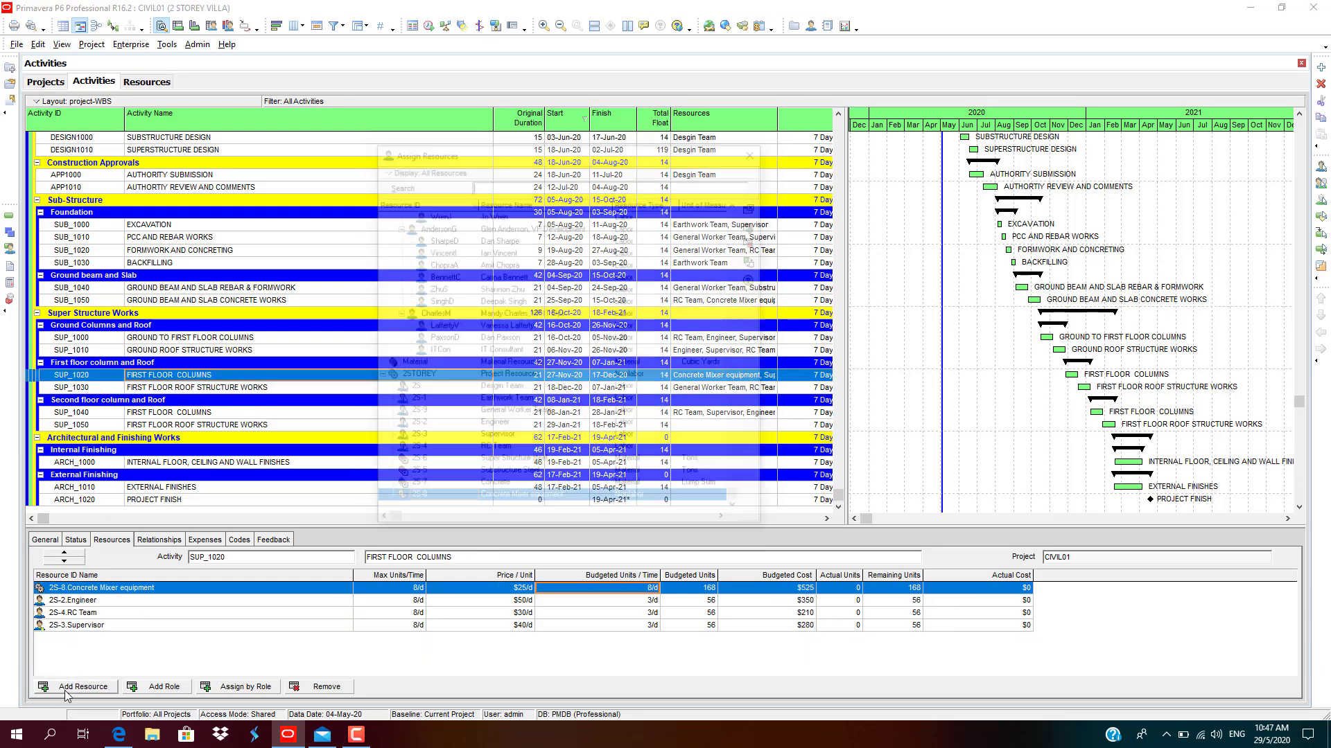
pyautogui.doubleClick(466, 488)
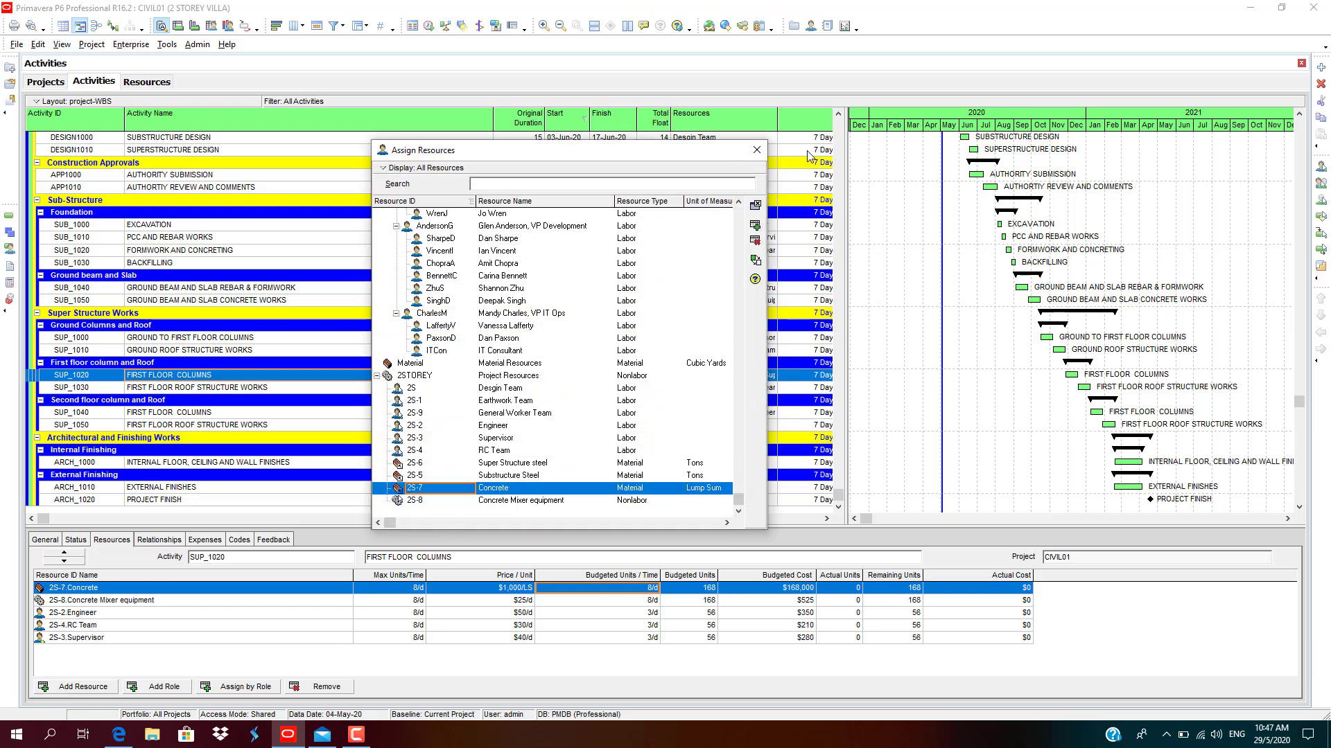
pyautogui.click(756, 151)
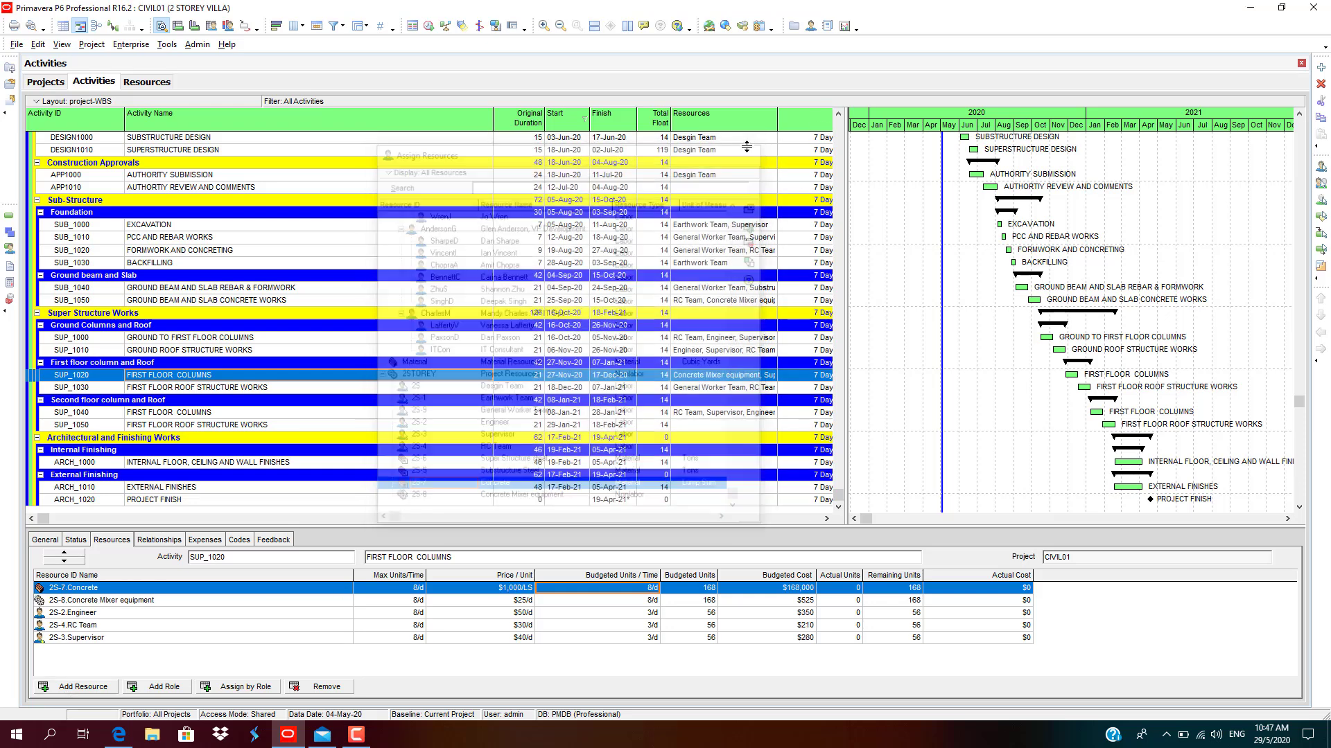
# Assign Concrete to GROUND ROOF STRUCTURE WORKS
pyautogui.click(252, 351)
pyautogui.click(77, 686)
pyautogui.click(521, 488)
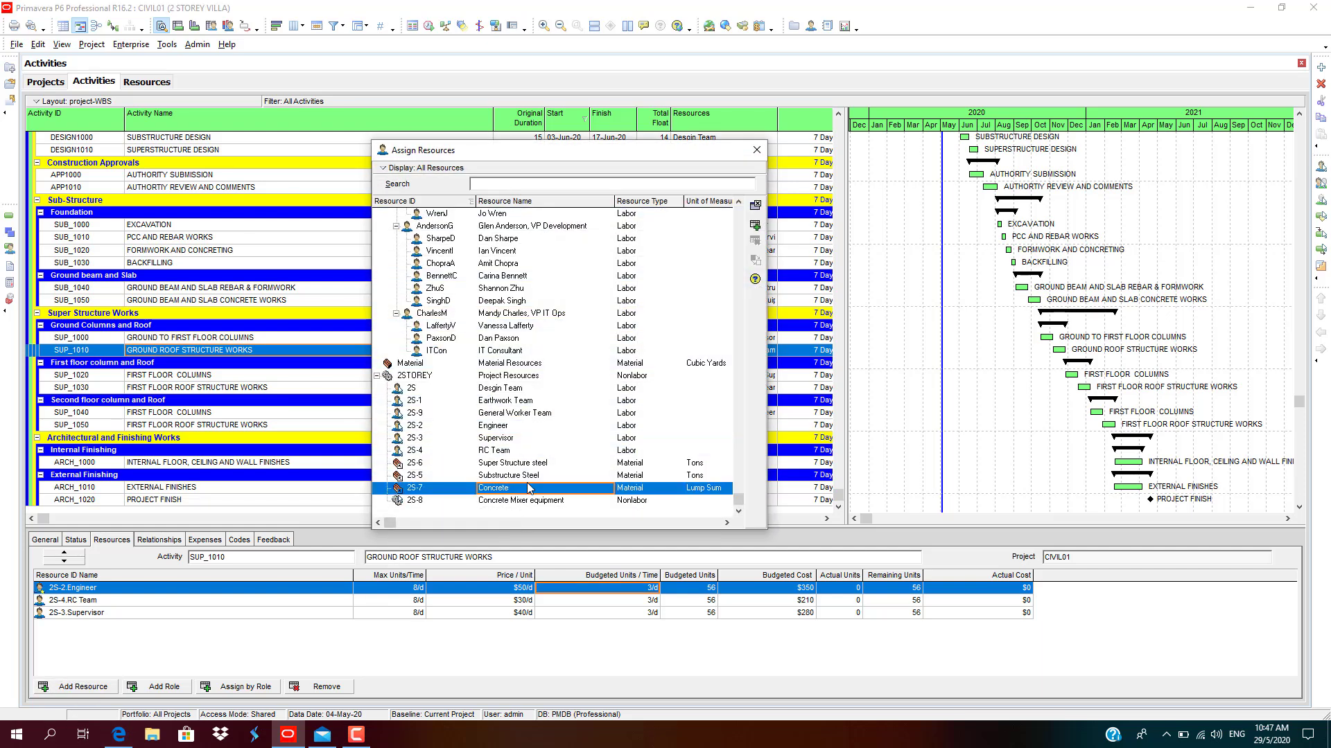
pyautogui.doubleClick(531, 490)
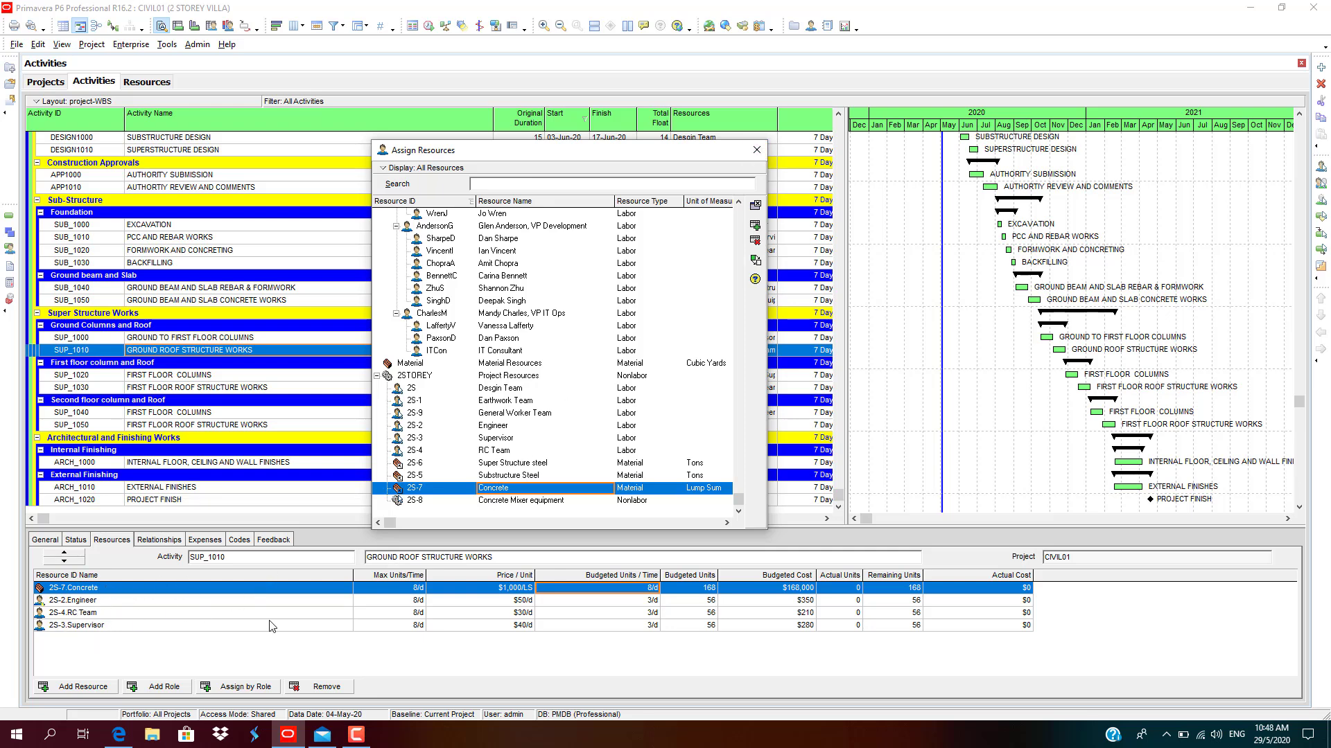
pyautogui.click(757, 151)
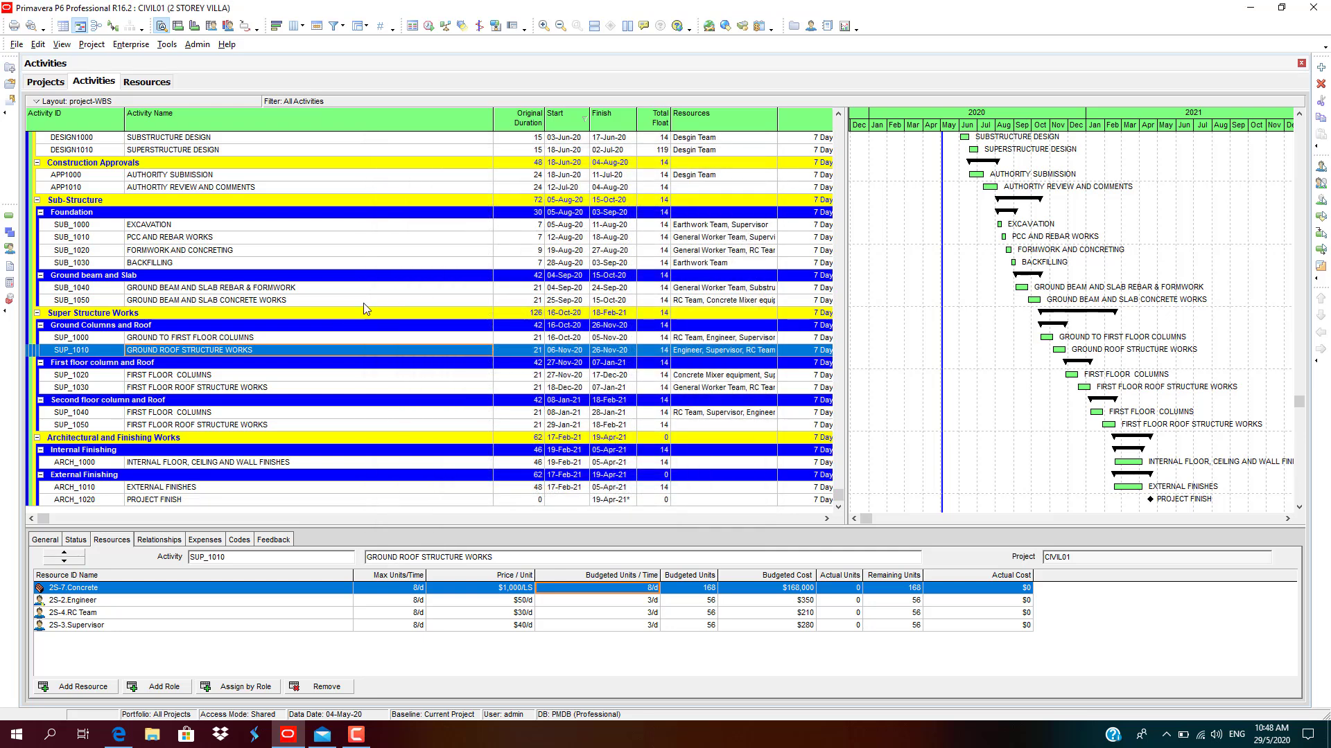
# Assign Super Structure steel, RC Team, Supervisor and Engineer to roof structure activity SUP_1050
pyautogui.click(323, 339)
pyautogui.press('Up')
pyautogui.press('Up')
pyautogui.press('Up')
pyautogui.press('Up')
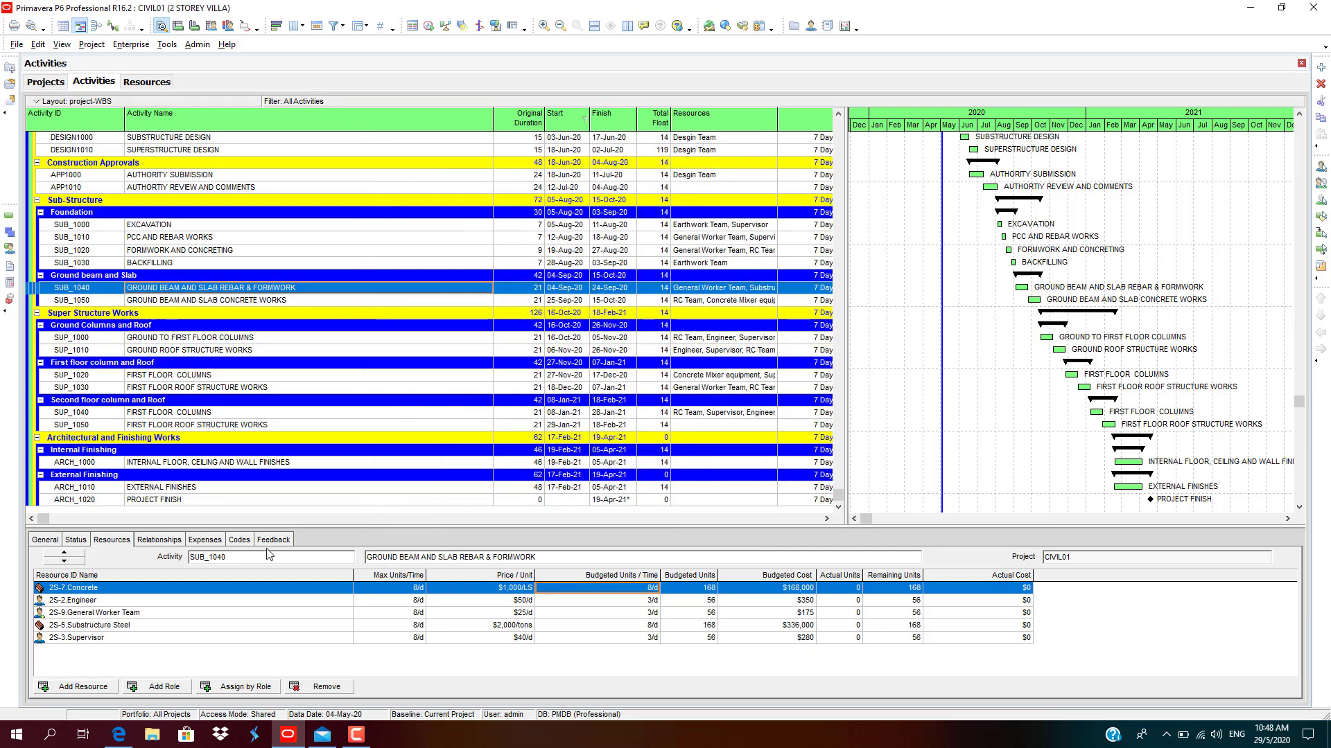
pyautogui.click(255, 425)
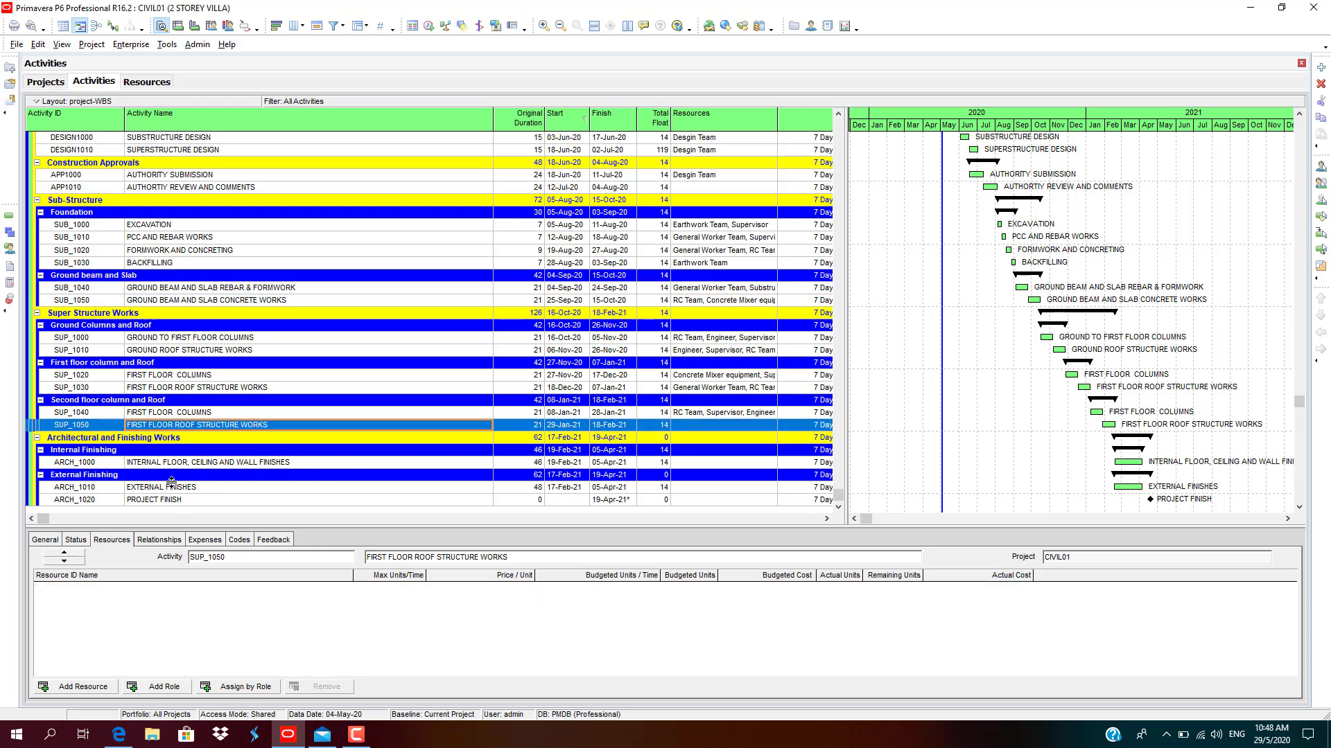
pyautogui.click(78, 686)
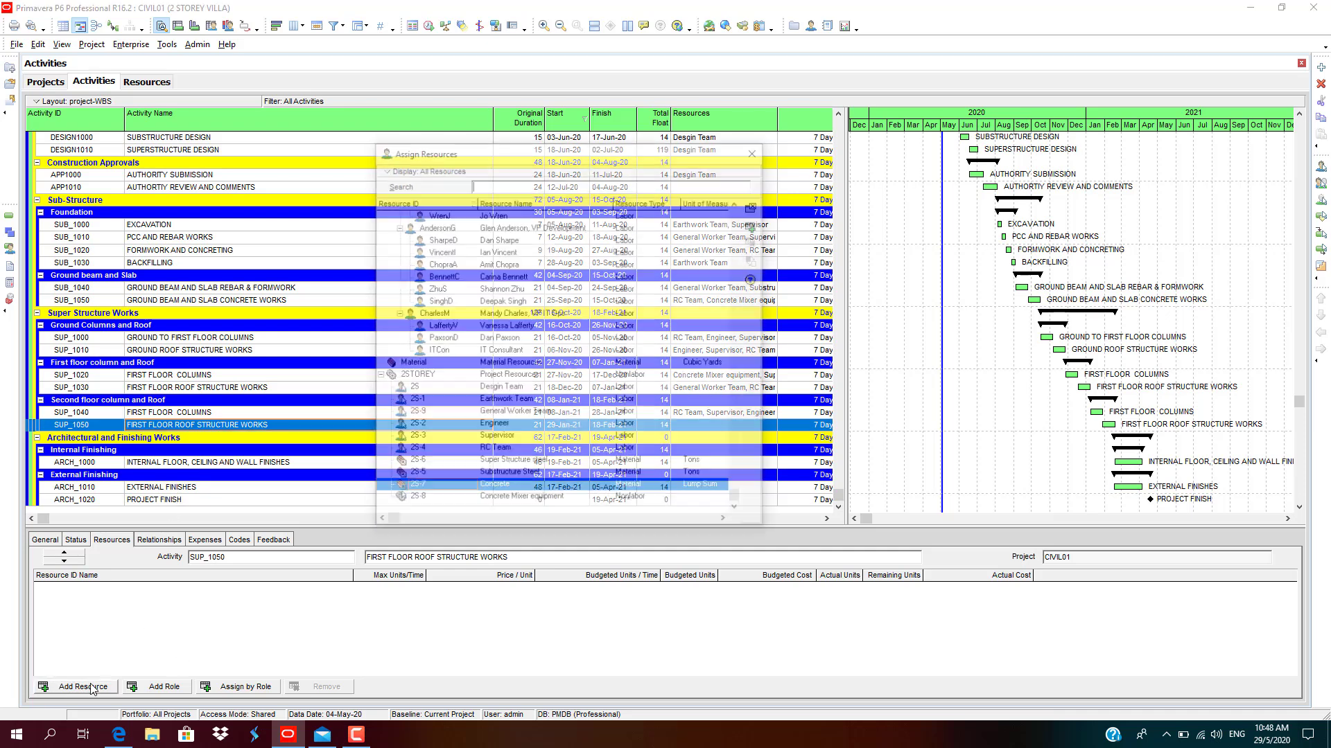
pyautogui.doubleClick(521, 463)
pyautogui.doubleClick(505, 450)
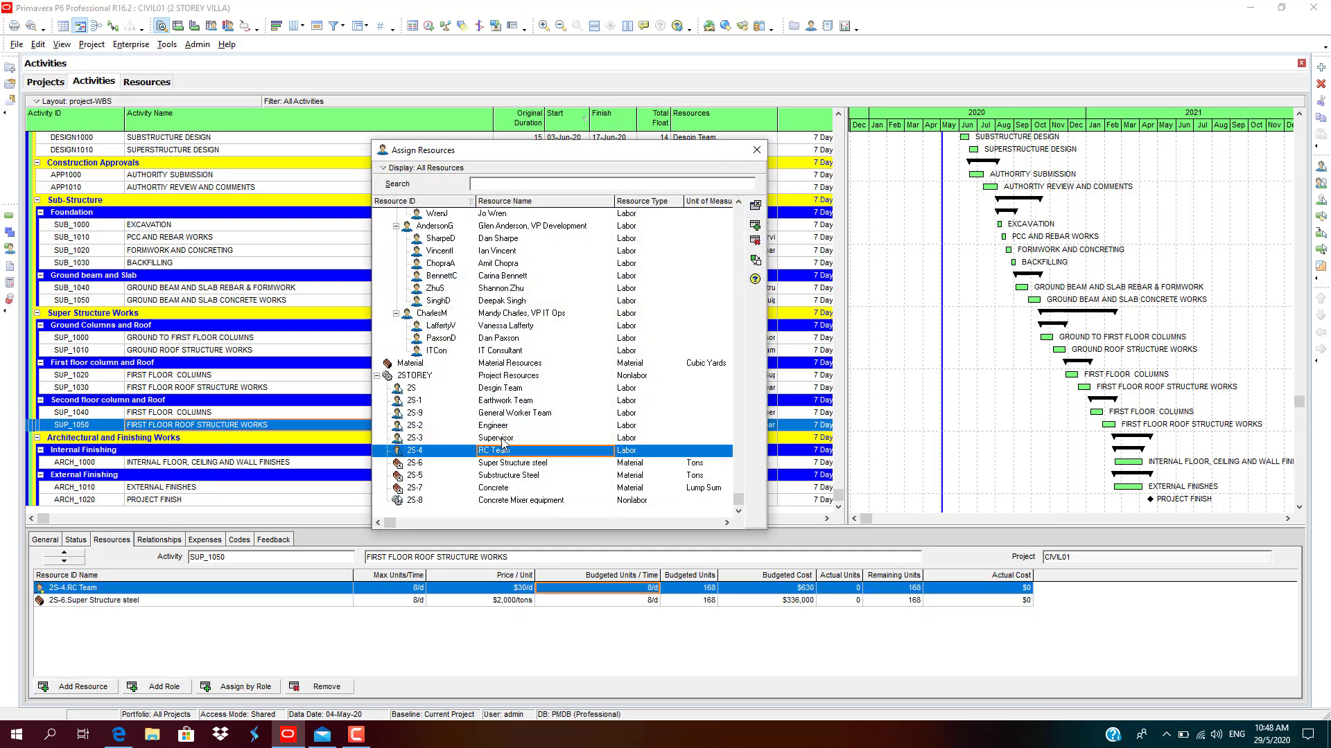
pyautogui.doubleClick(502, 439)
pyautogui.doubleClick(497, 425)
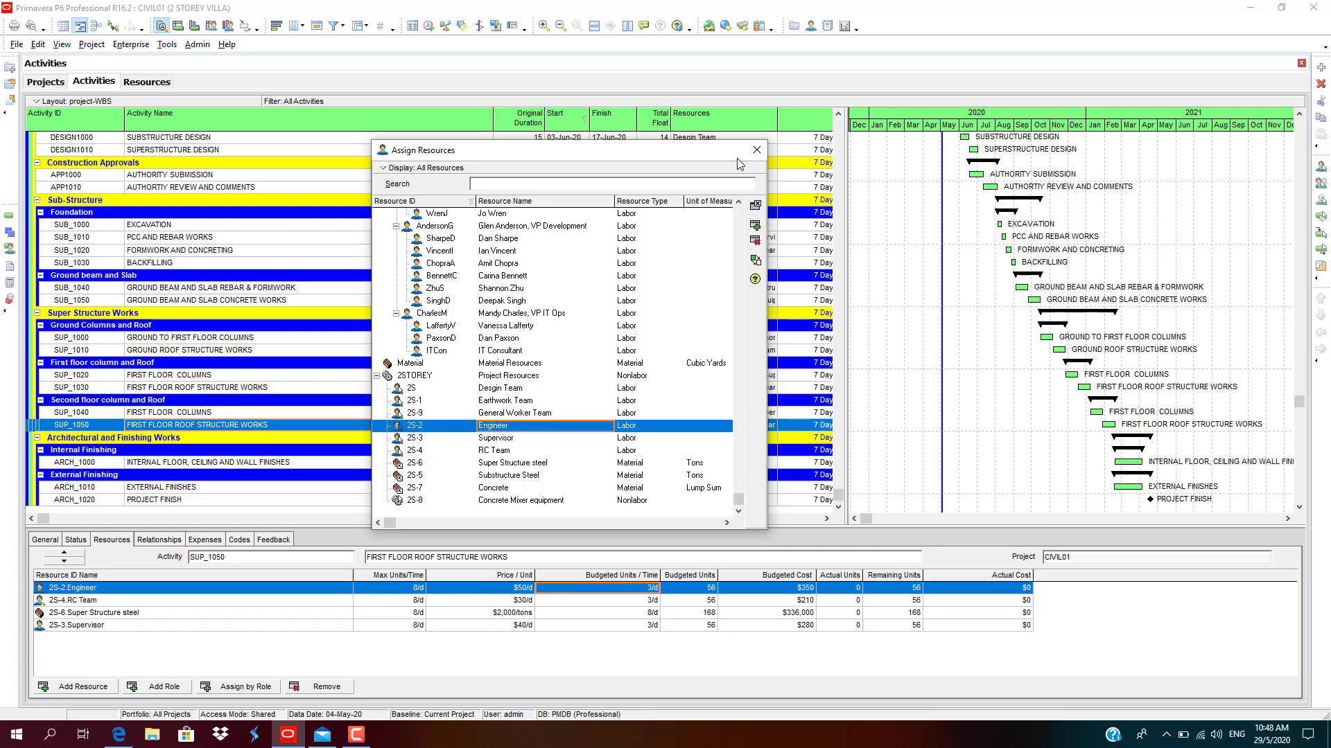
pyautogui.click(755, 151)
# Assign Engineer, General Worker Team, RC Team and Supervisor to INTERNAL FLOOR, CEILING AND WALL FINISHES
pyautogui.click(225, 463)
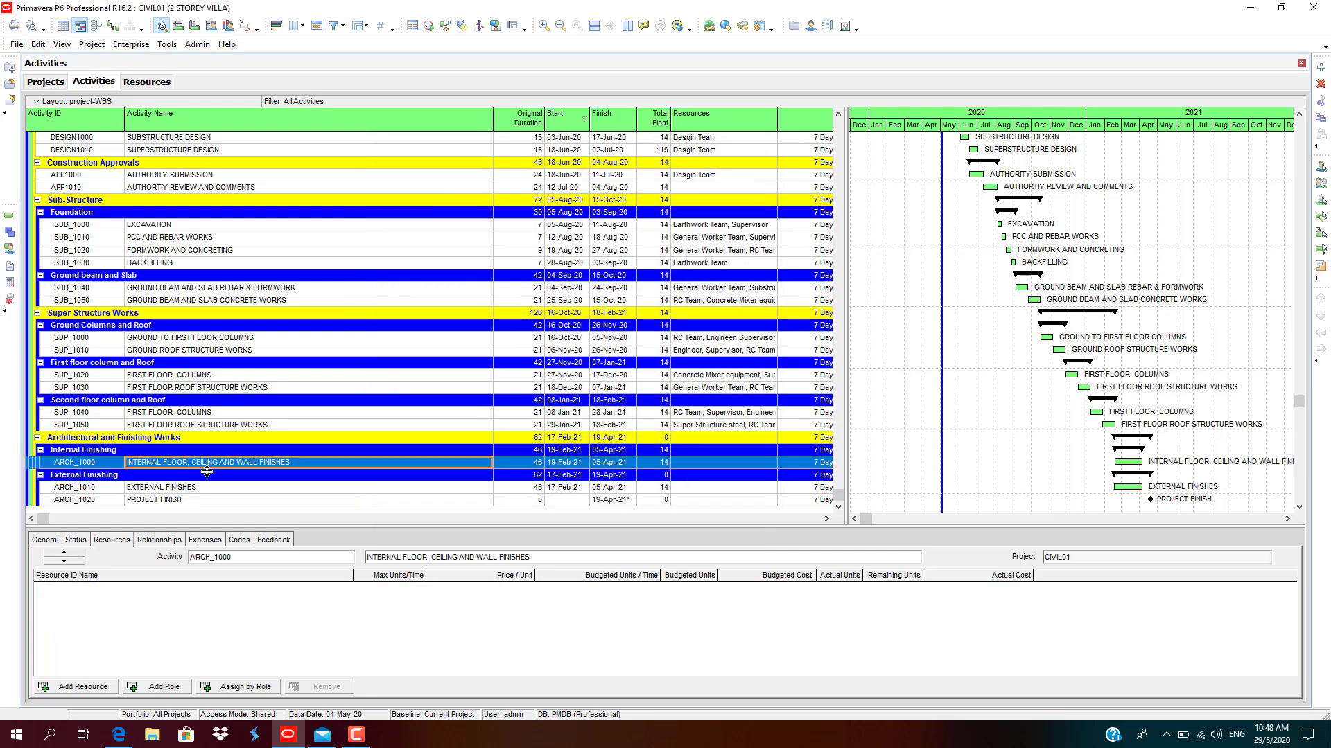
pyautogui.click(83, 687)
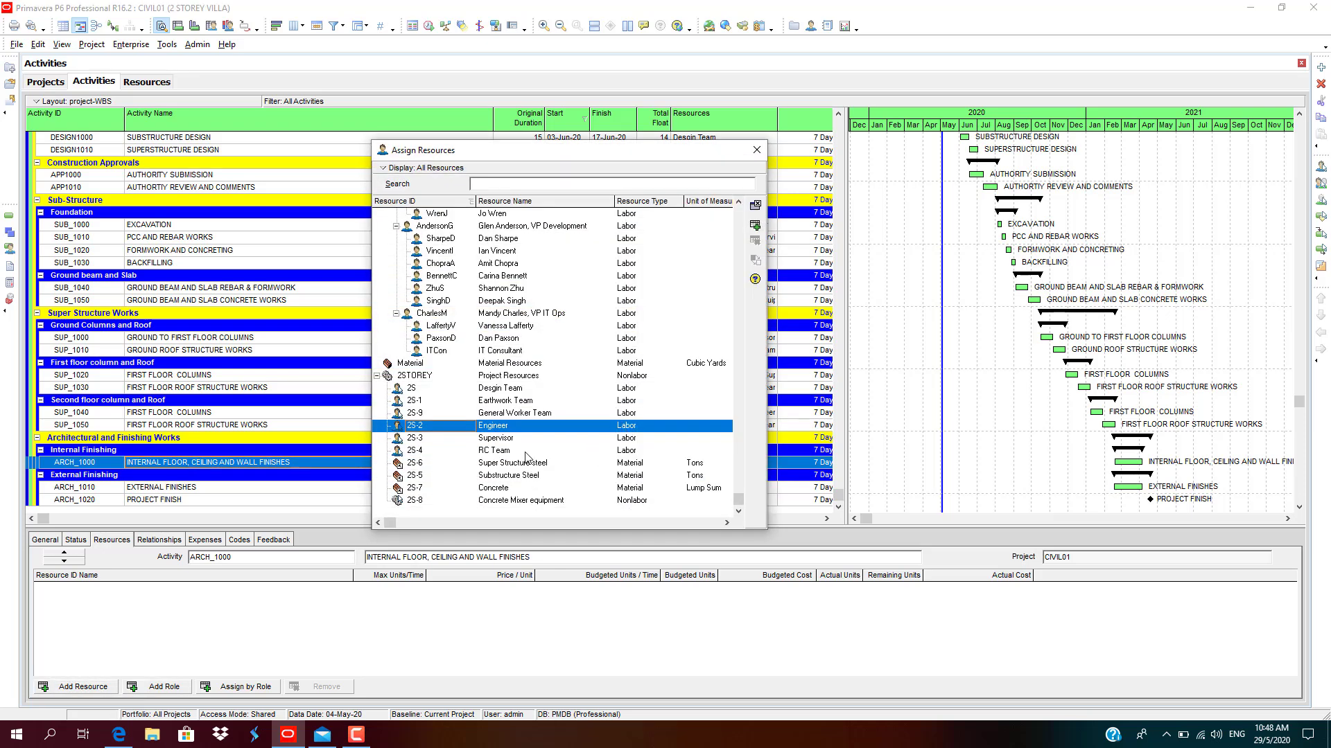
pyautogui.doubleClick(506, 428)
pyautogui.doubleClick(520, 414)
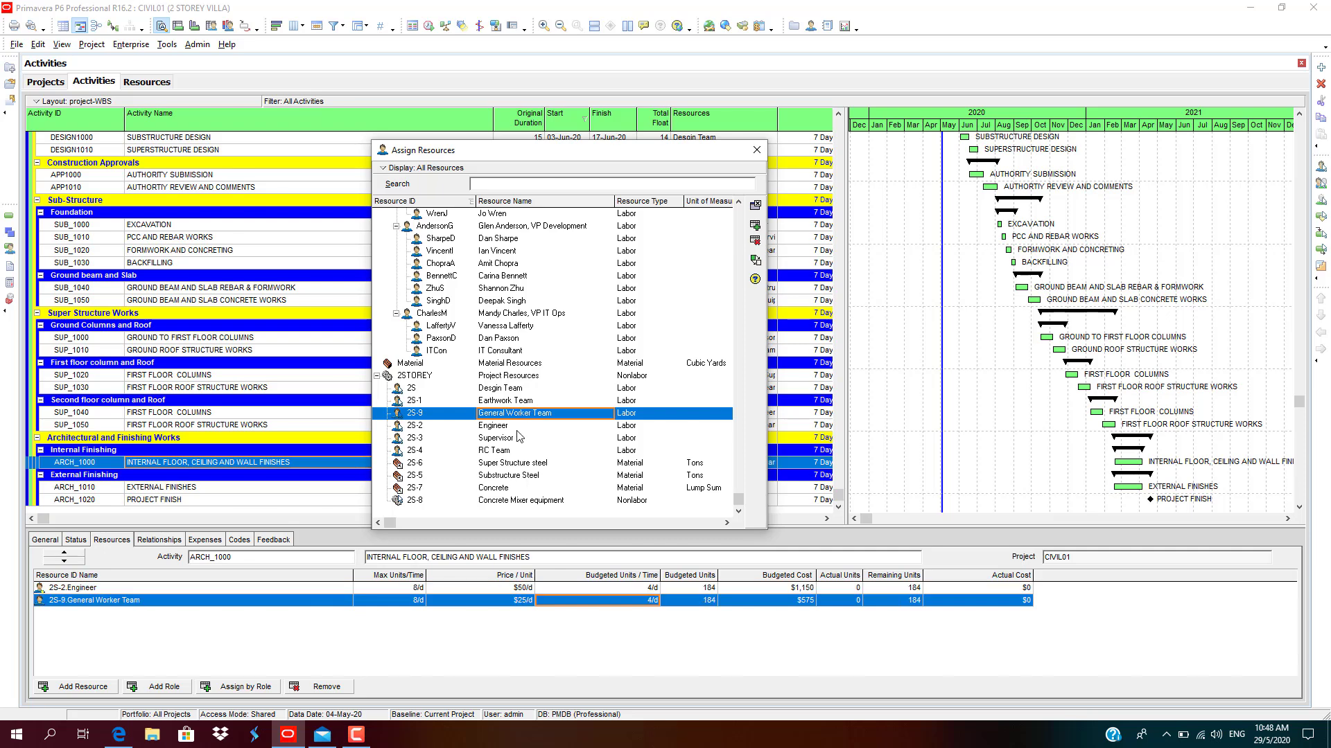
pyautogui.doubleClick(508, 452)
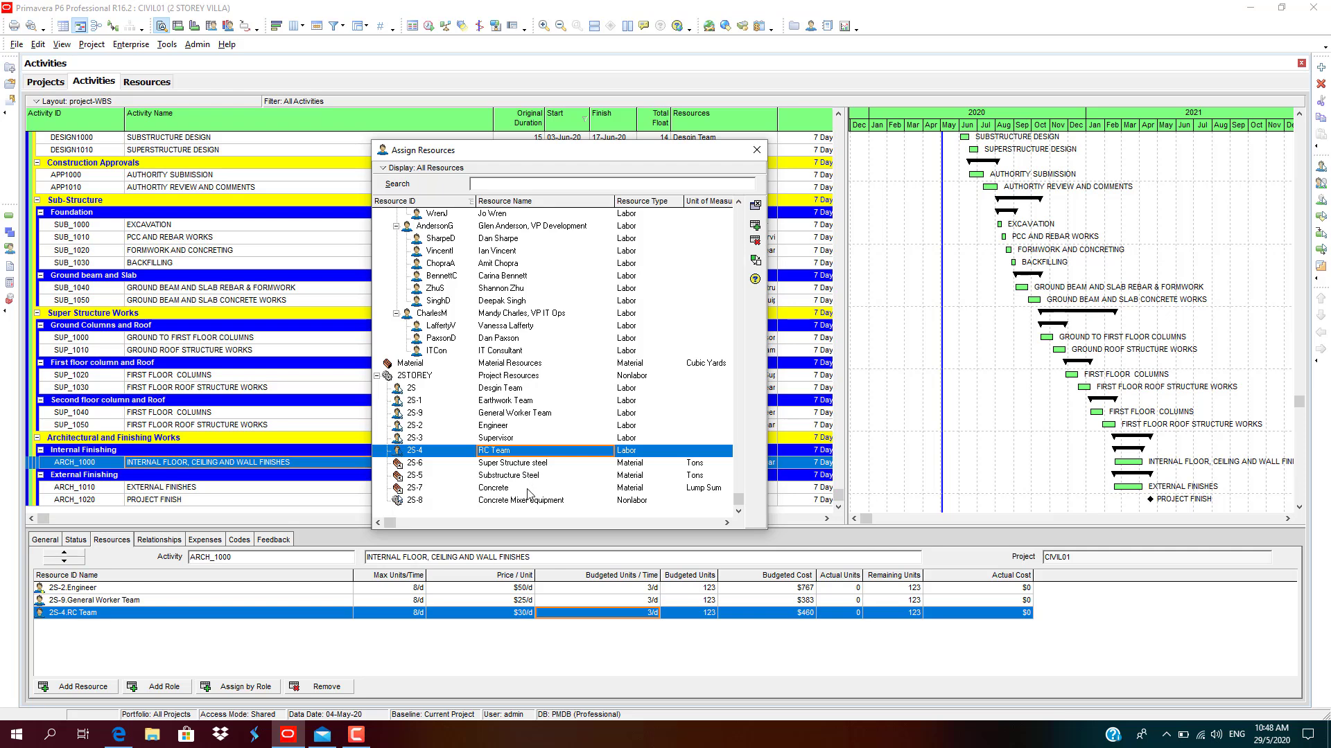
pyautogui.doubleClick(508, 438)
pyautogui.click(757, 150)
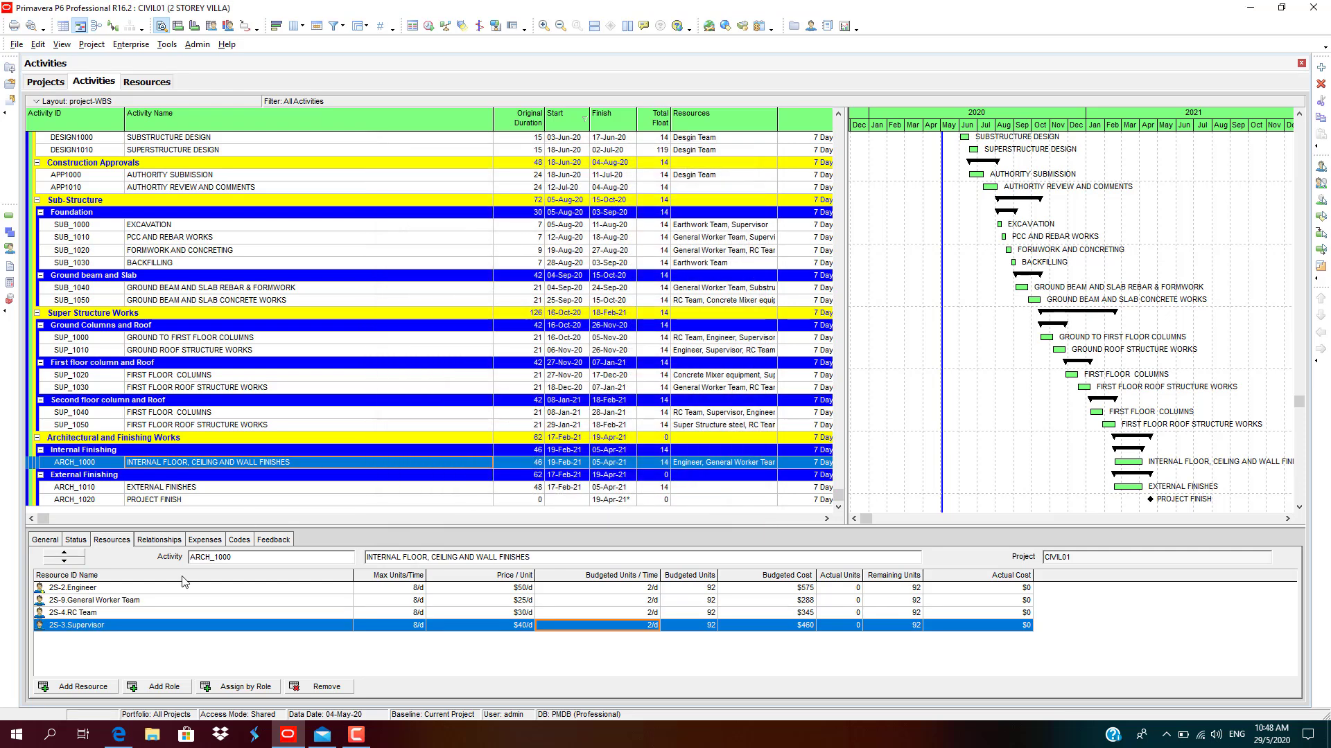
# Delete the RC Team assignment from ARCH_1000 and select EXTERNAL FINISHES for resourcing
pyautogui.click(149, 613)
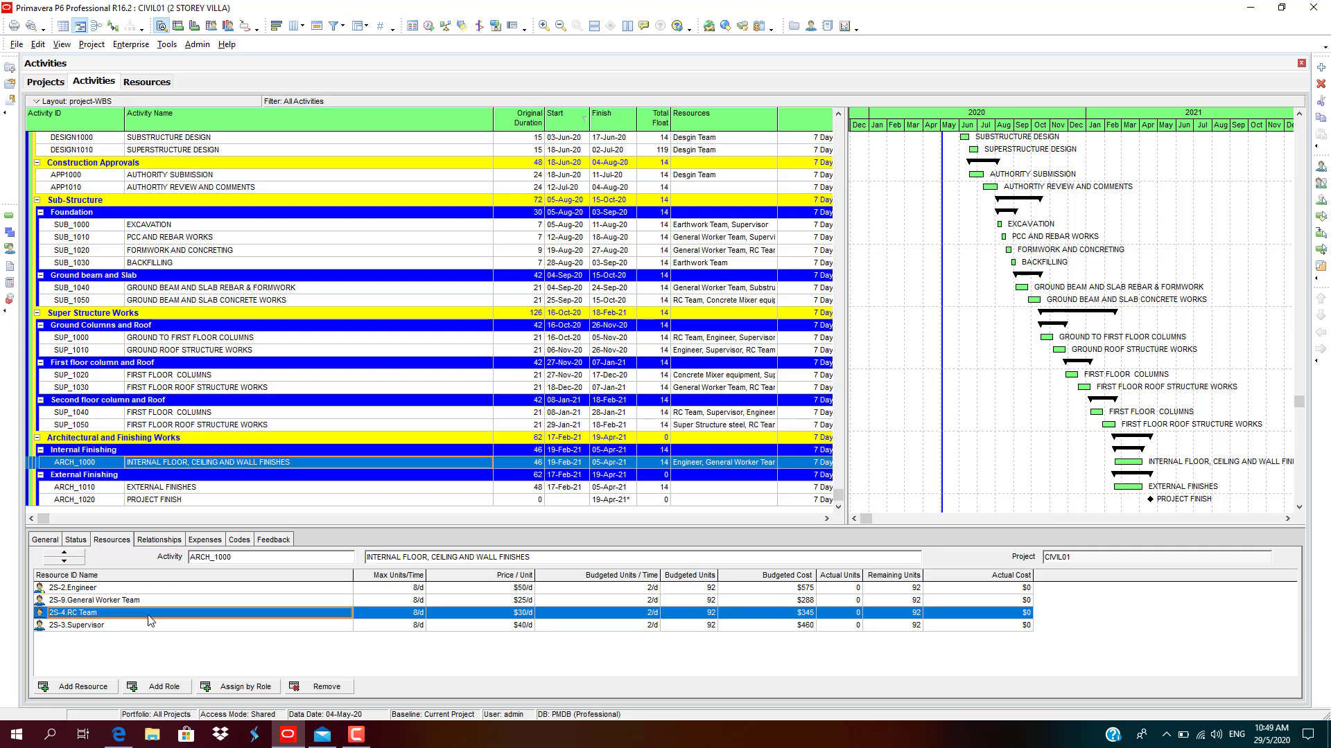
pyautogui.click(330, 685)
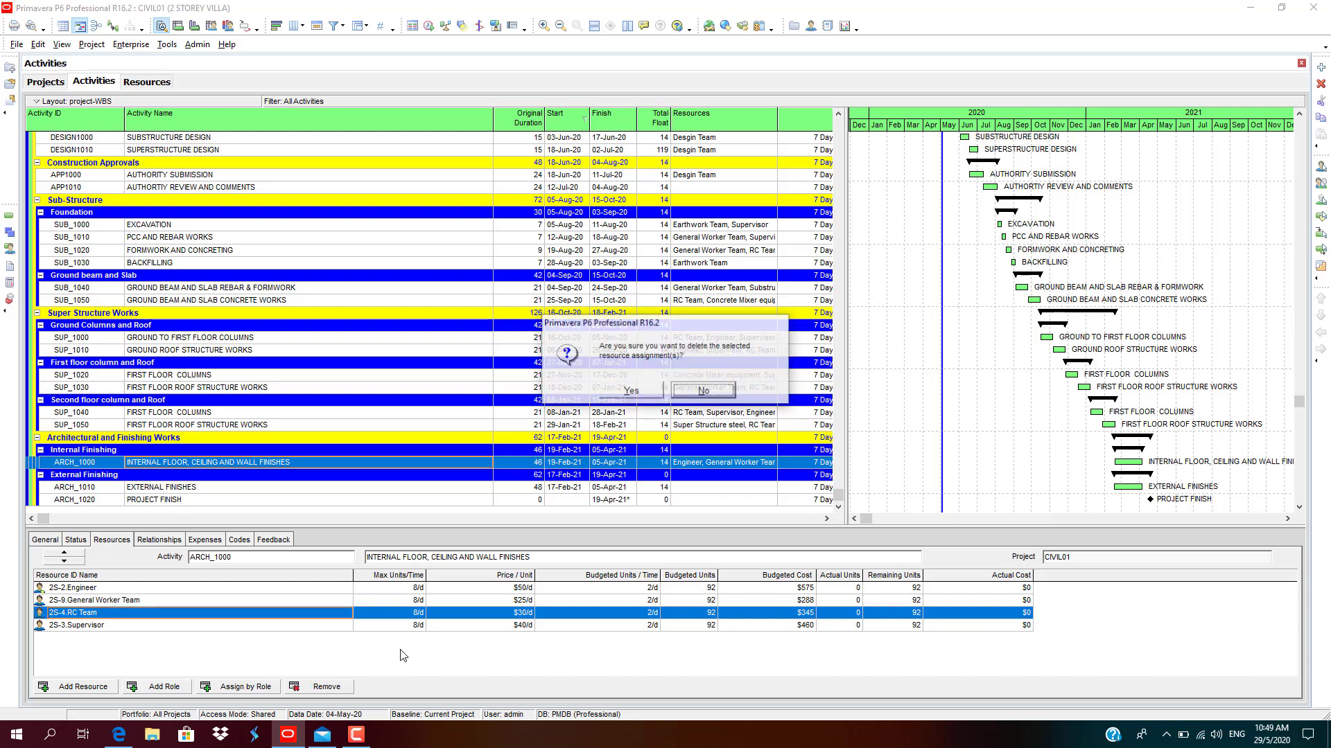
pyautogui.click(630, 391)
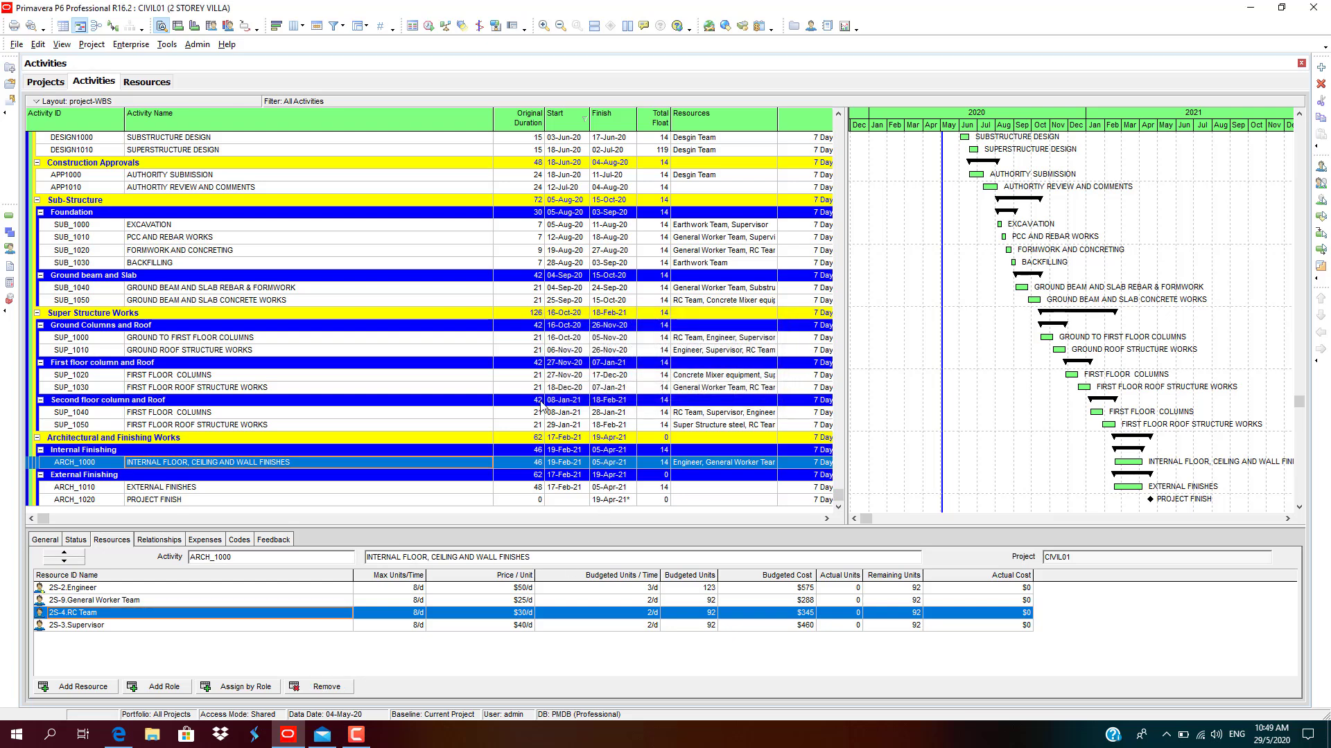
pyautogui.click(360, 491)
pyautogui.click(72, 686)
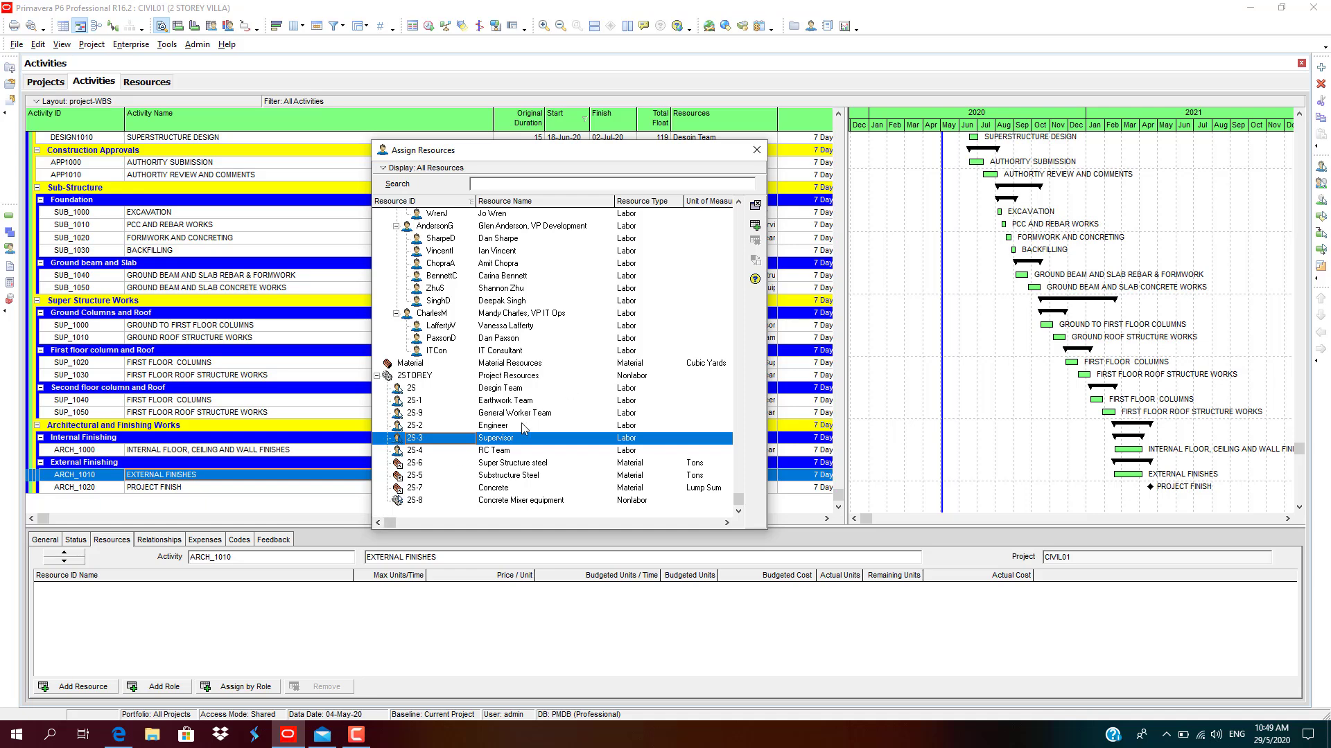
# Assign Engineer, General Worker Team and Supervisor to EXTERNAL FINISHES
pyautogui.doubleClick(526, 425)
pyautogui.doubleClick(525, 414)
pyautogui.doubleClick(513, 438)
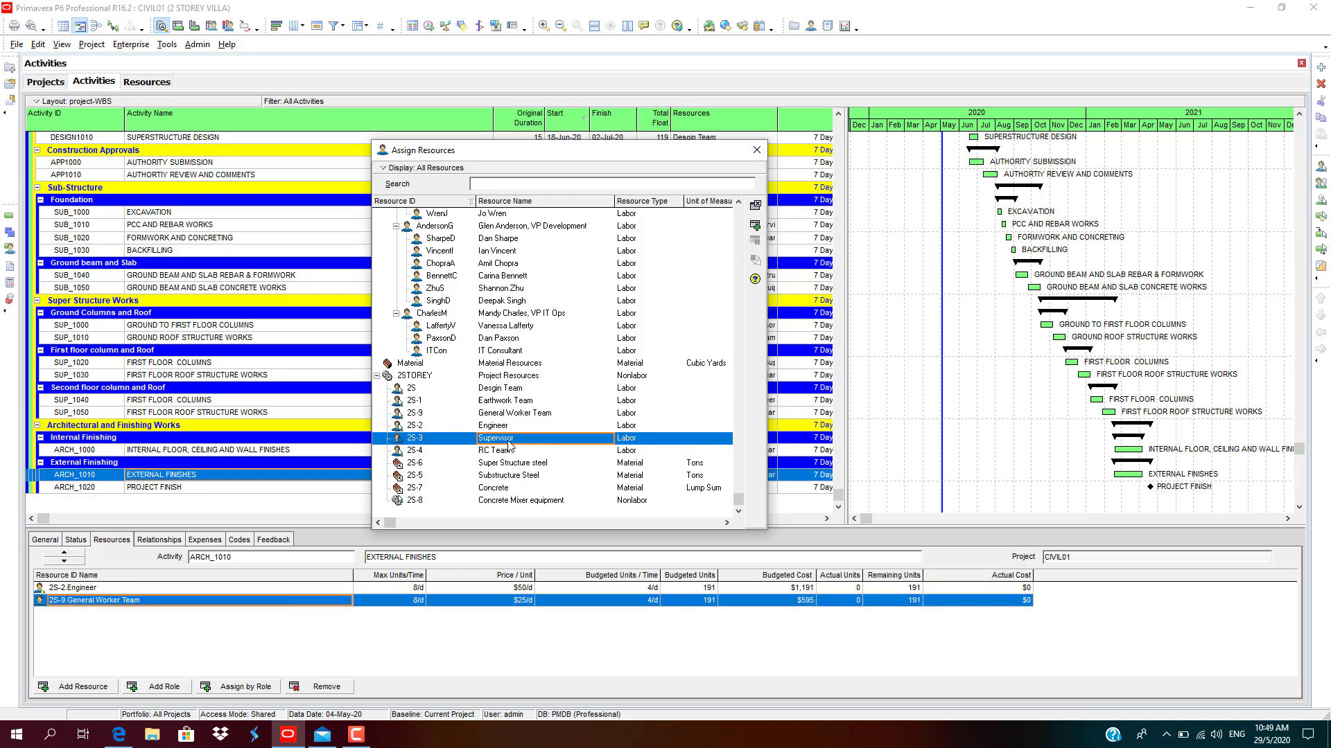
pyautogui.click(757, 150)
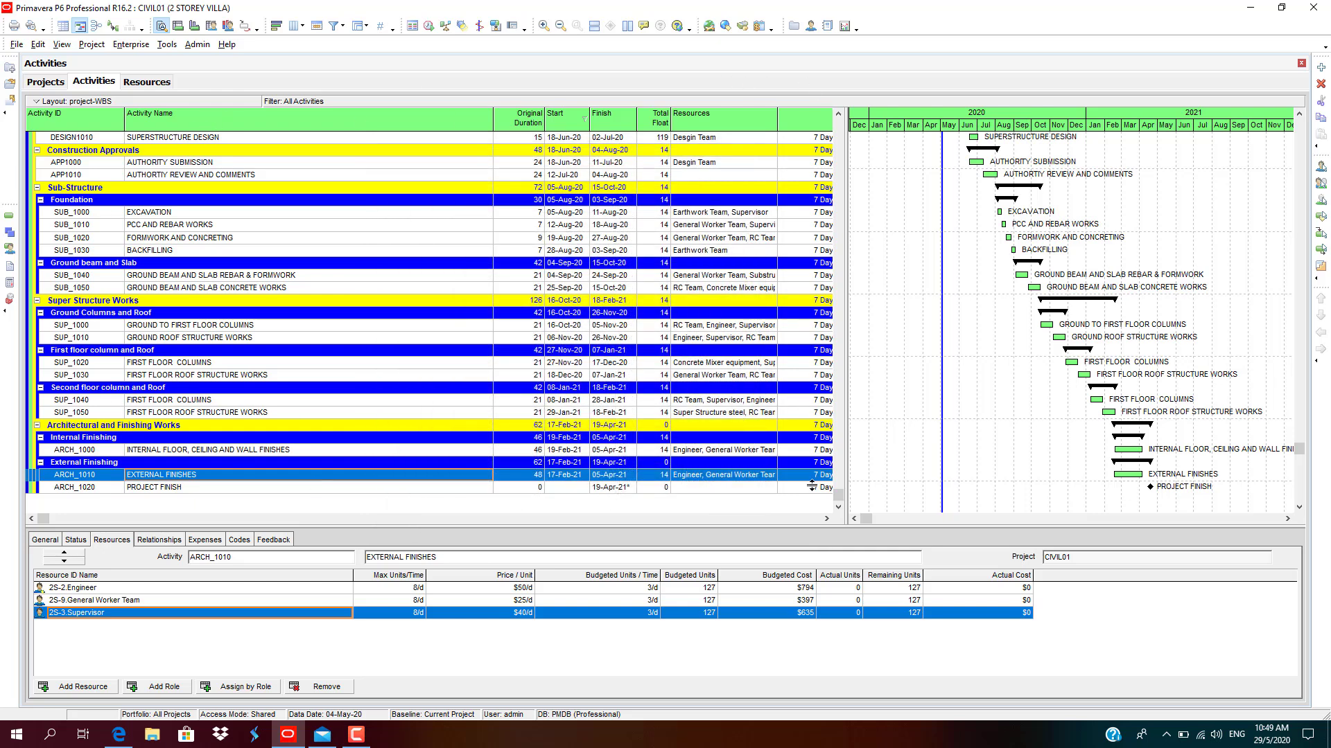
# Resize the panes and review the resource assignments on FORMWORK AND CONCRETING
pyautogui.moveTo(760, 525); pyautogui.dragTo(762, 609)
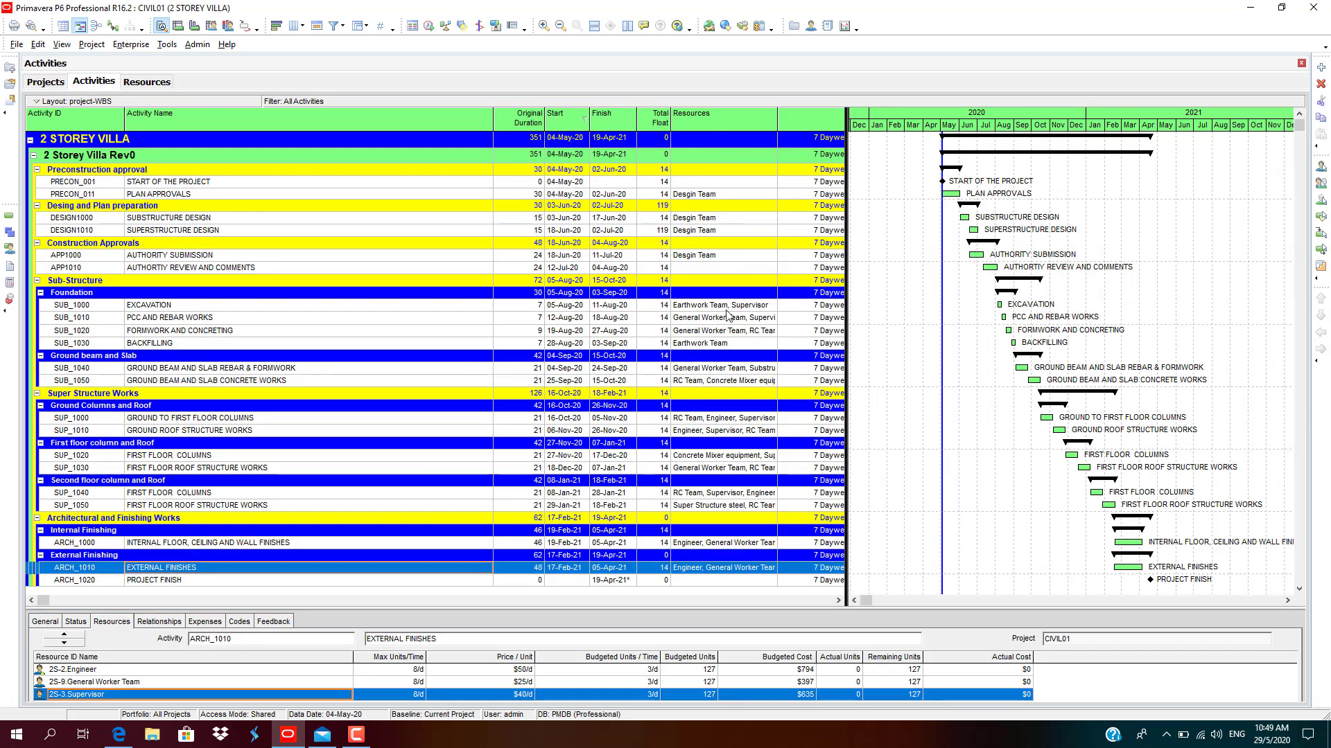
pyautogui.click(718, 330)
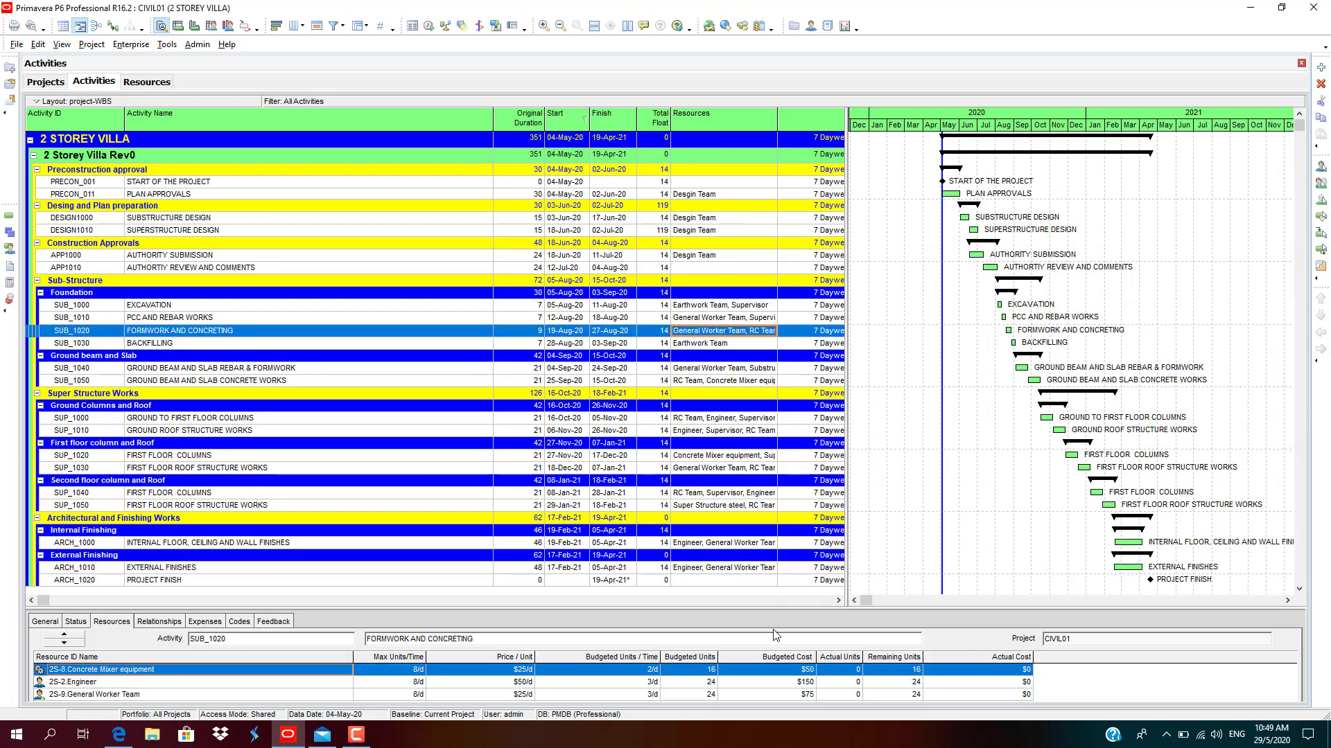
pyautogui.moveTo(772, 609); pyautogui.dragTo(772, 560)
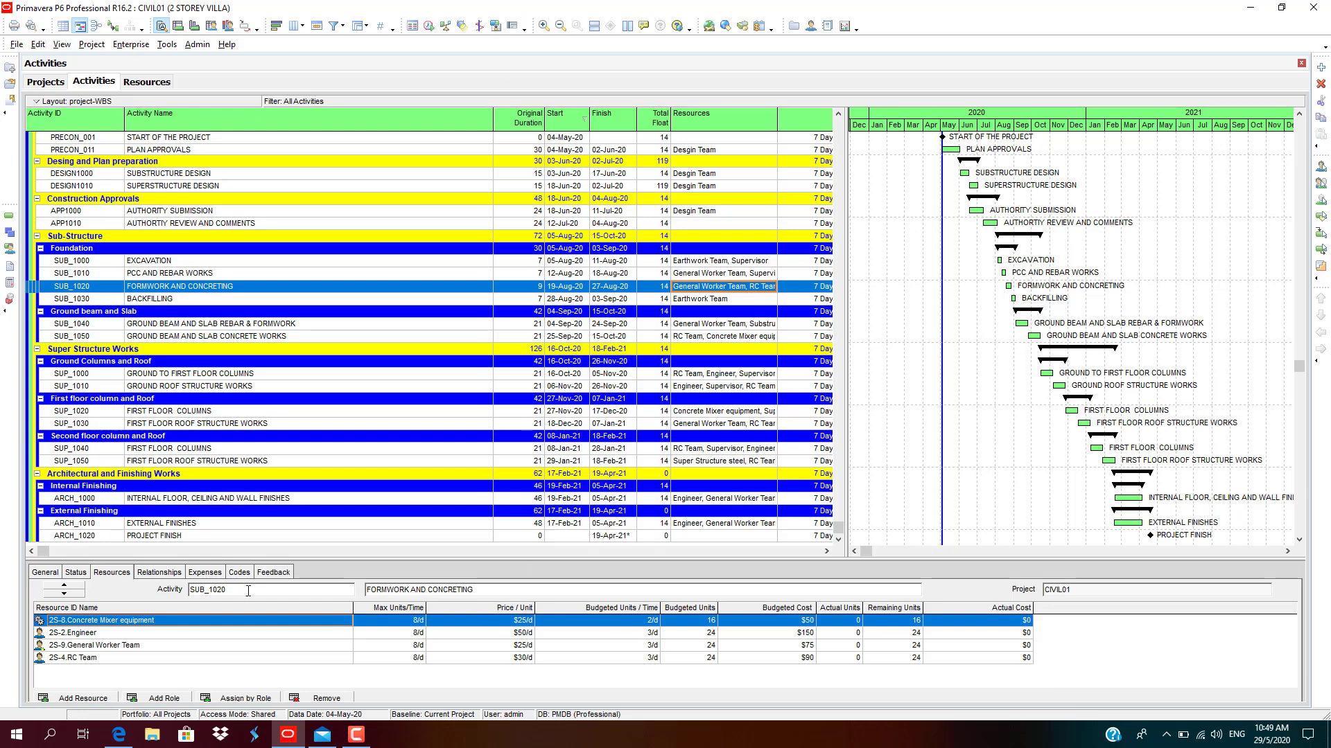
# Show the Resource Usage Profile with an enlarged project resource list above the histogram
pyautogui.click(228, 27)
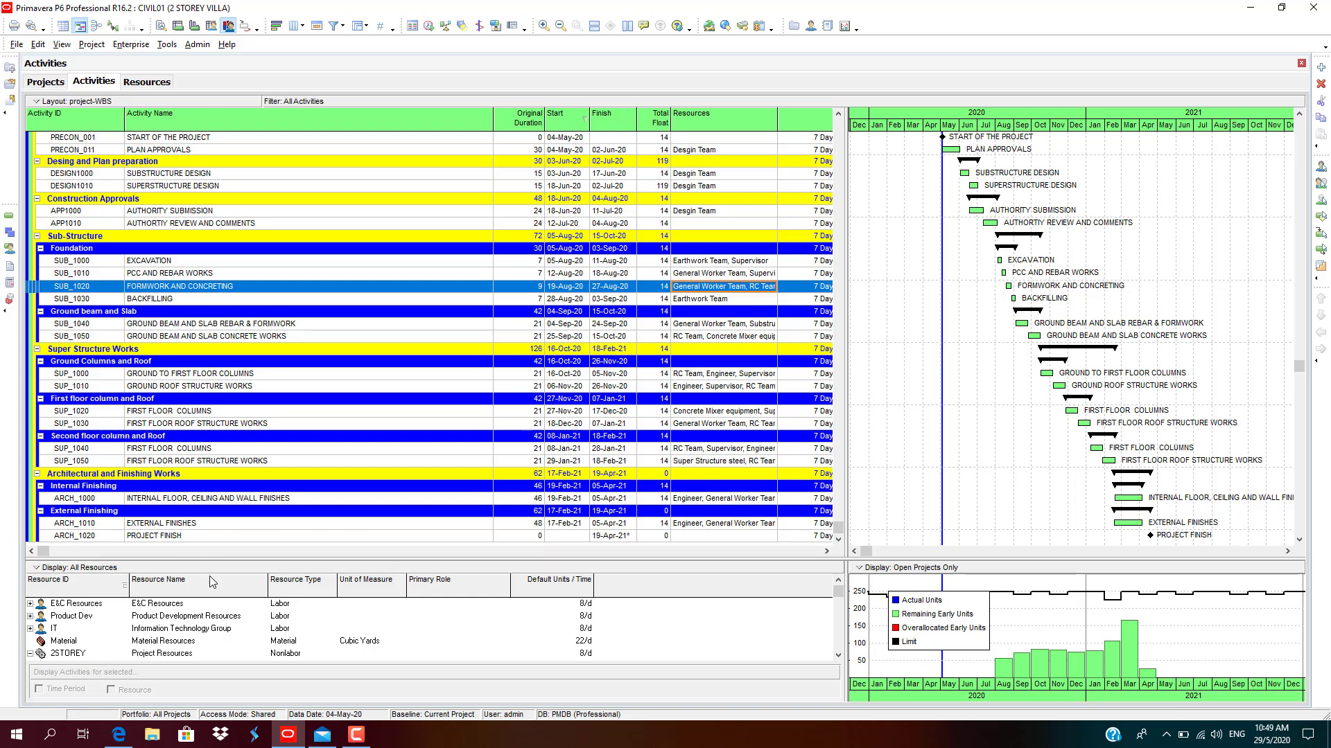
pyautogui.moveTo(208, 558); pyautogui.dragTo(208, 428)
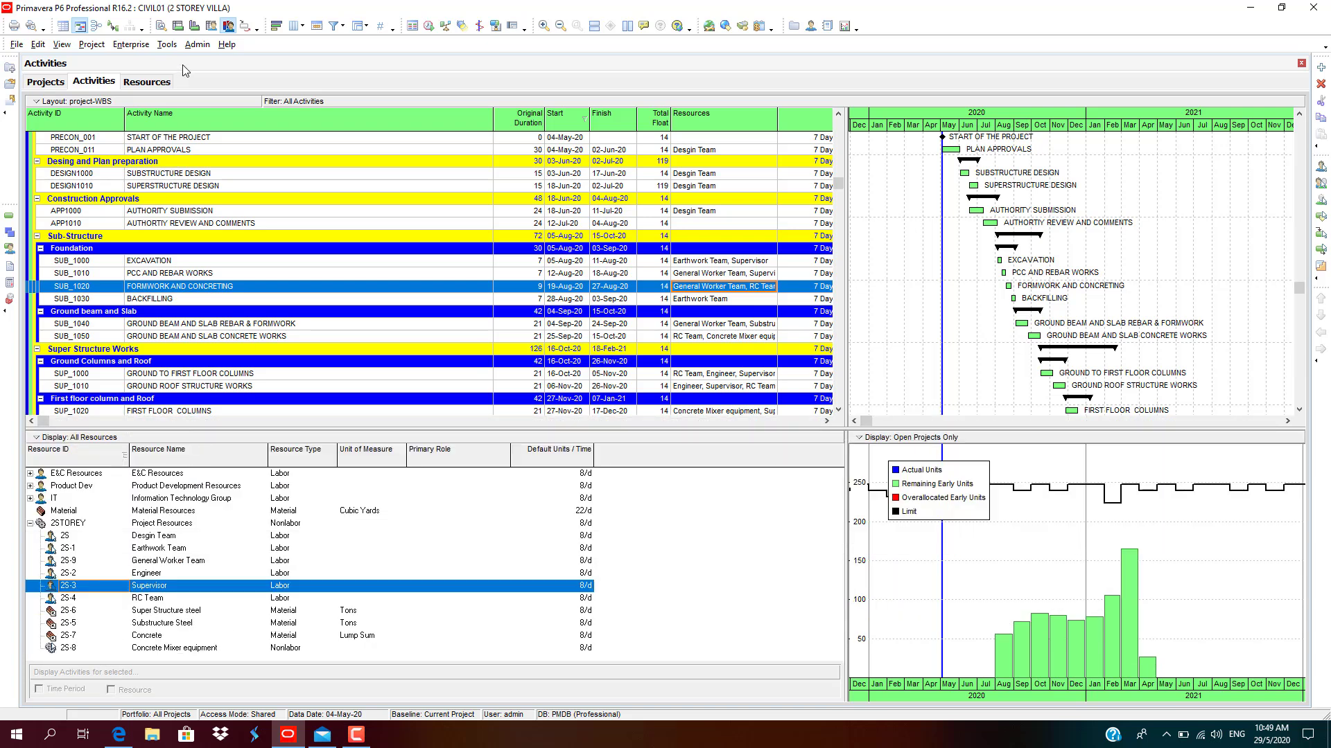
pyautogui.click(160, 26)
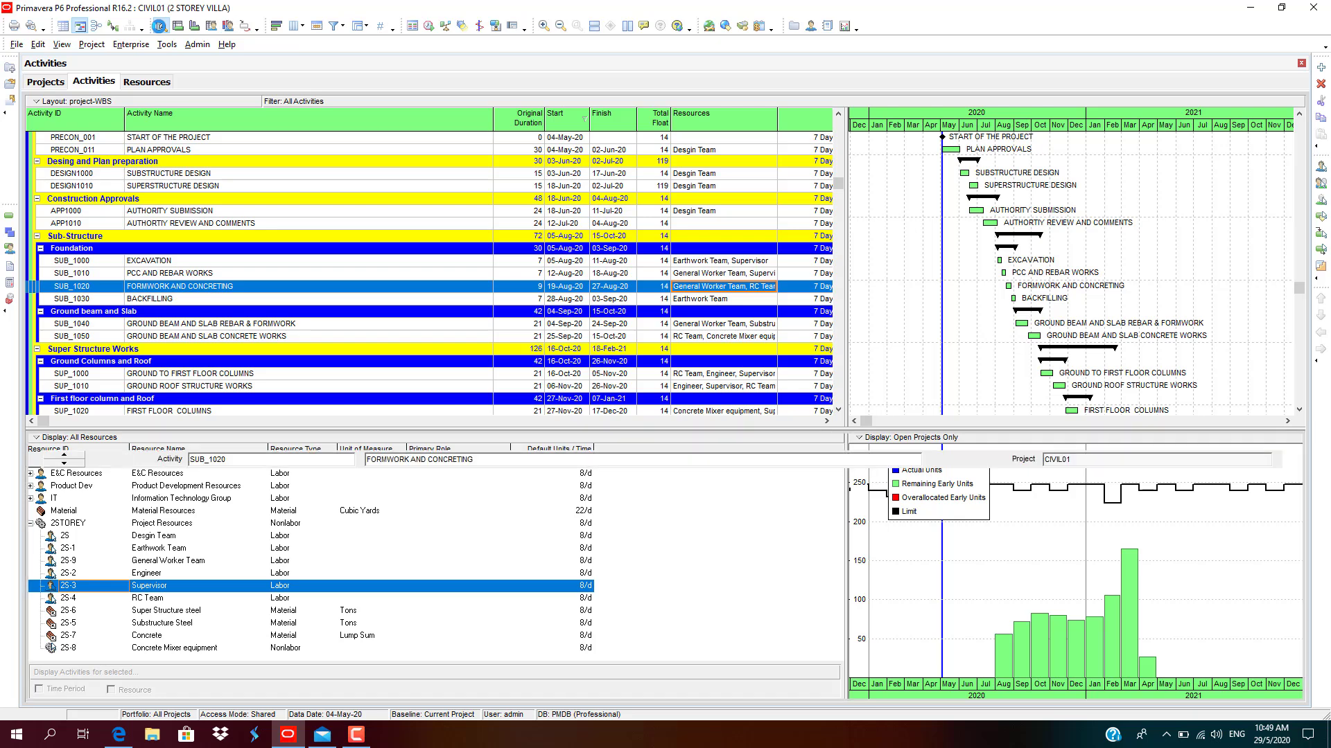
pyautogui.click(228, 26)
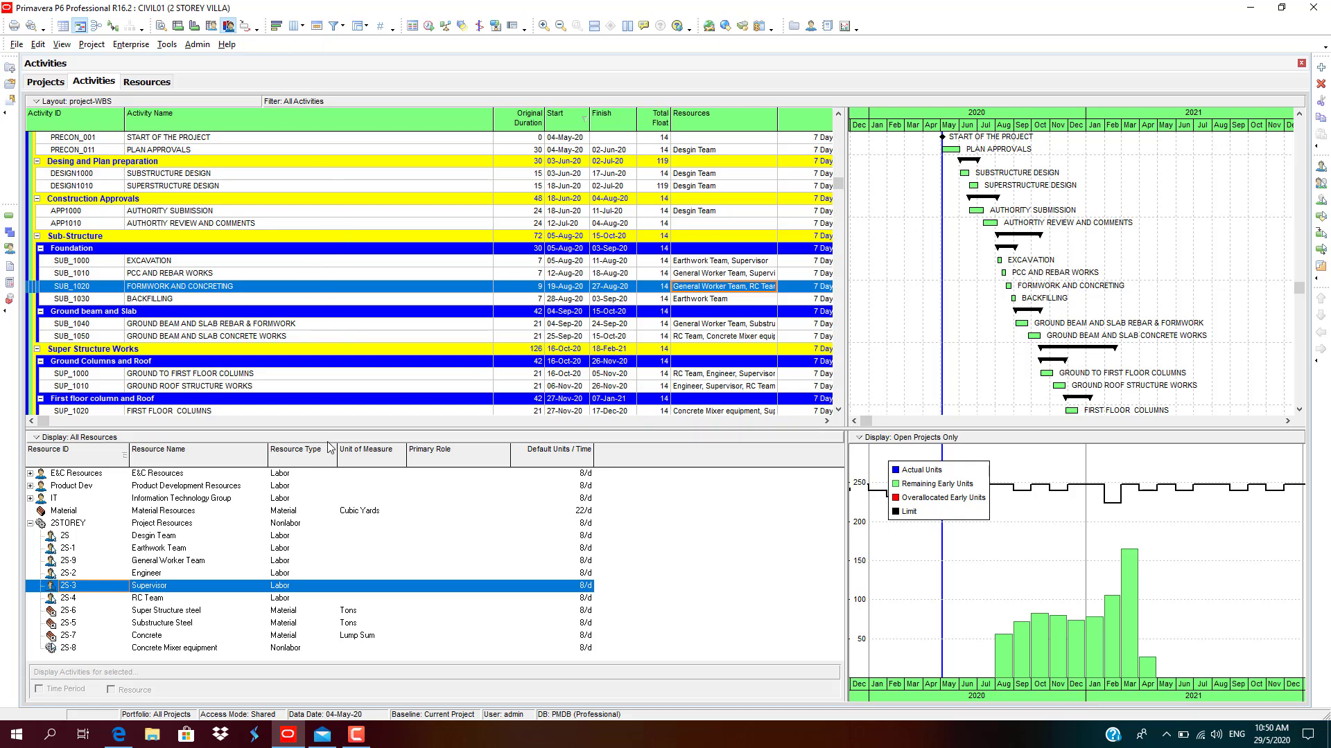
# Review the 2STOREY resources' histograms: Design Team, Supervisor, Substructure Steel, Concrete Mixer, Engineer, Super Structure steel
pyautogui.click(138, 528)
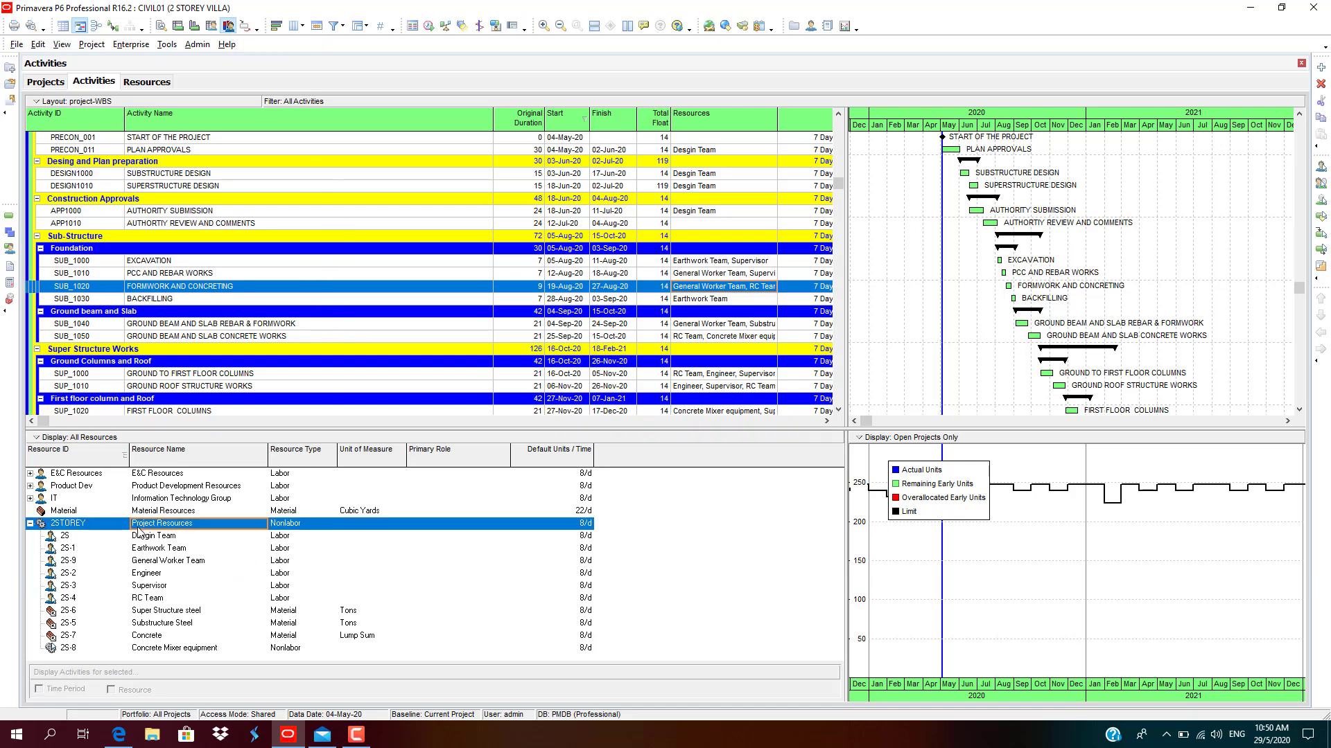
pyautogui.click(163, 539)
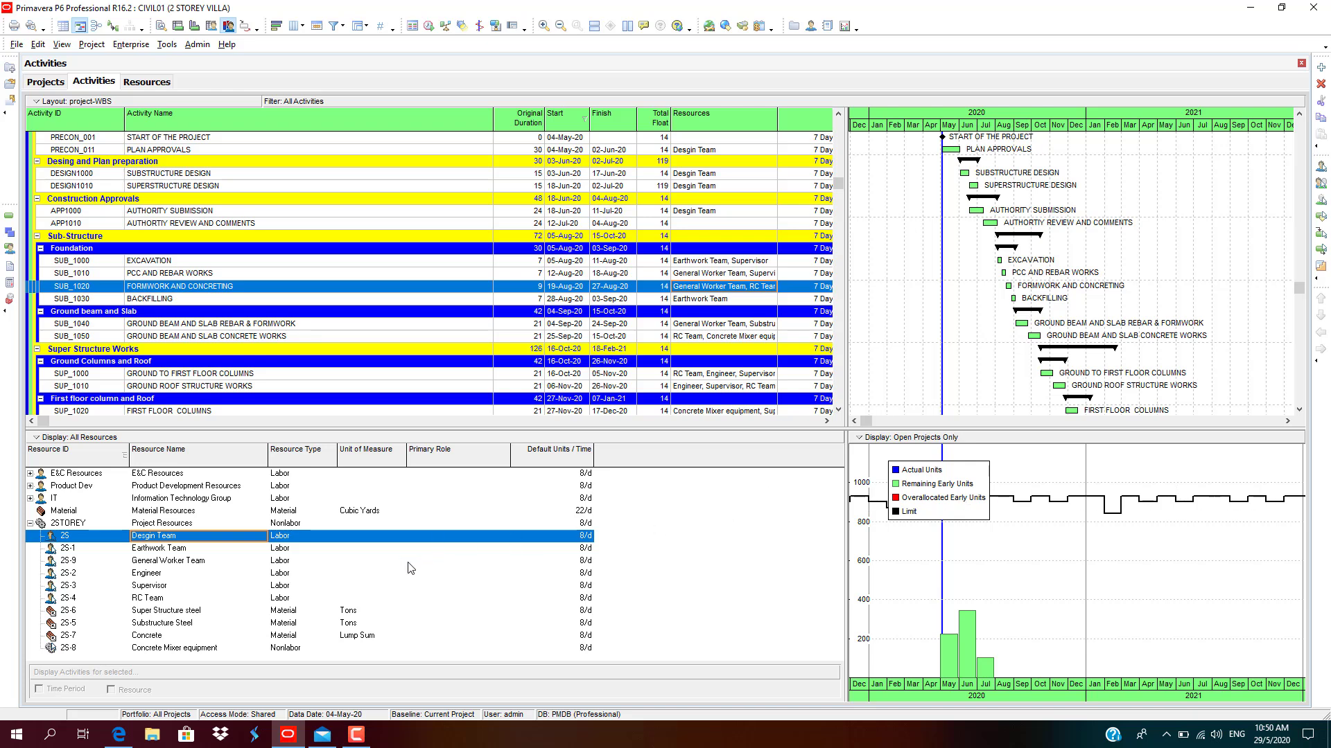
pyautogui.press('Down')
pyautogui.press('Down')
pyautogui.press('Down')
pyautogui.press('Down')
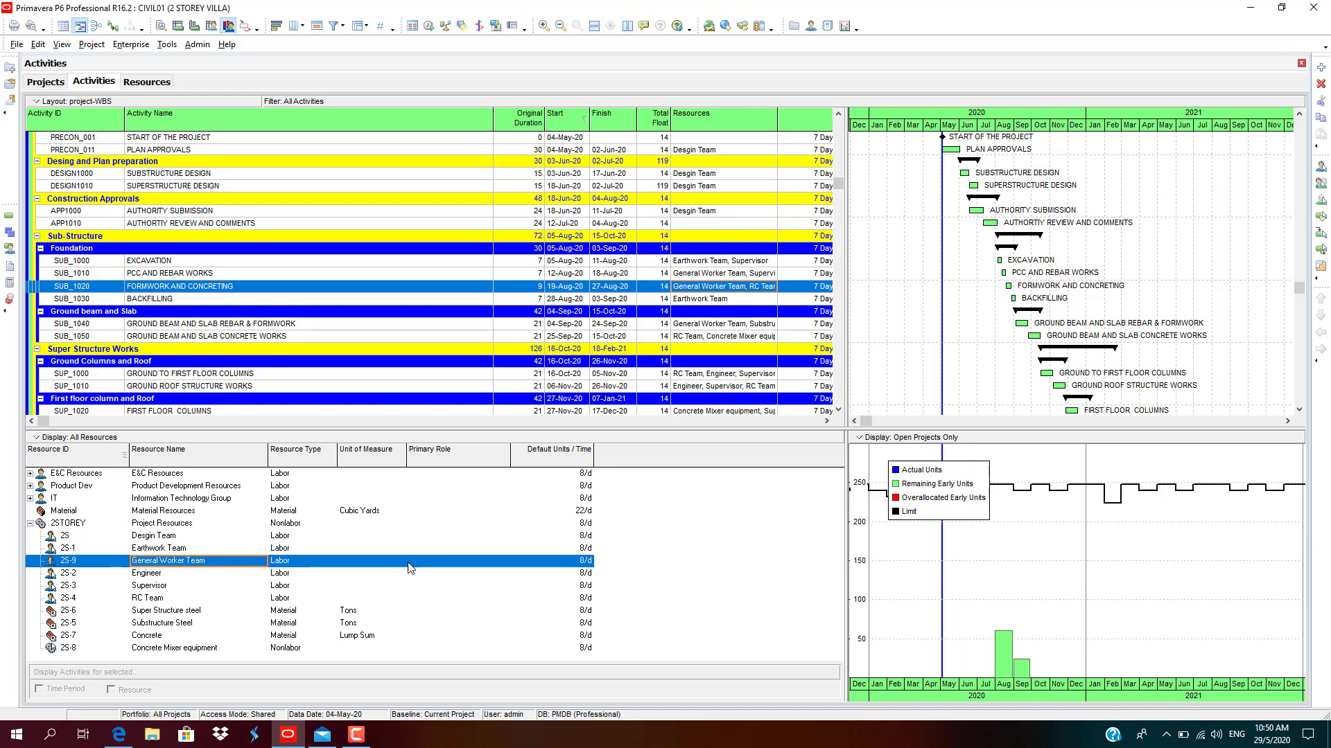
pyautogui.press('Down')
pyautogui.press('Down')
pyautogui.press('Down')
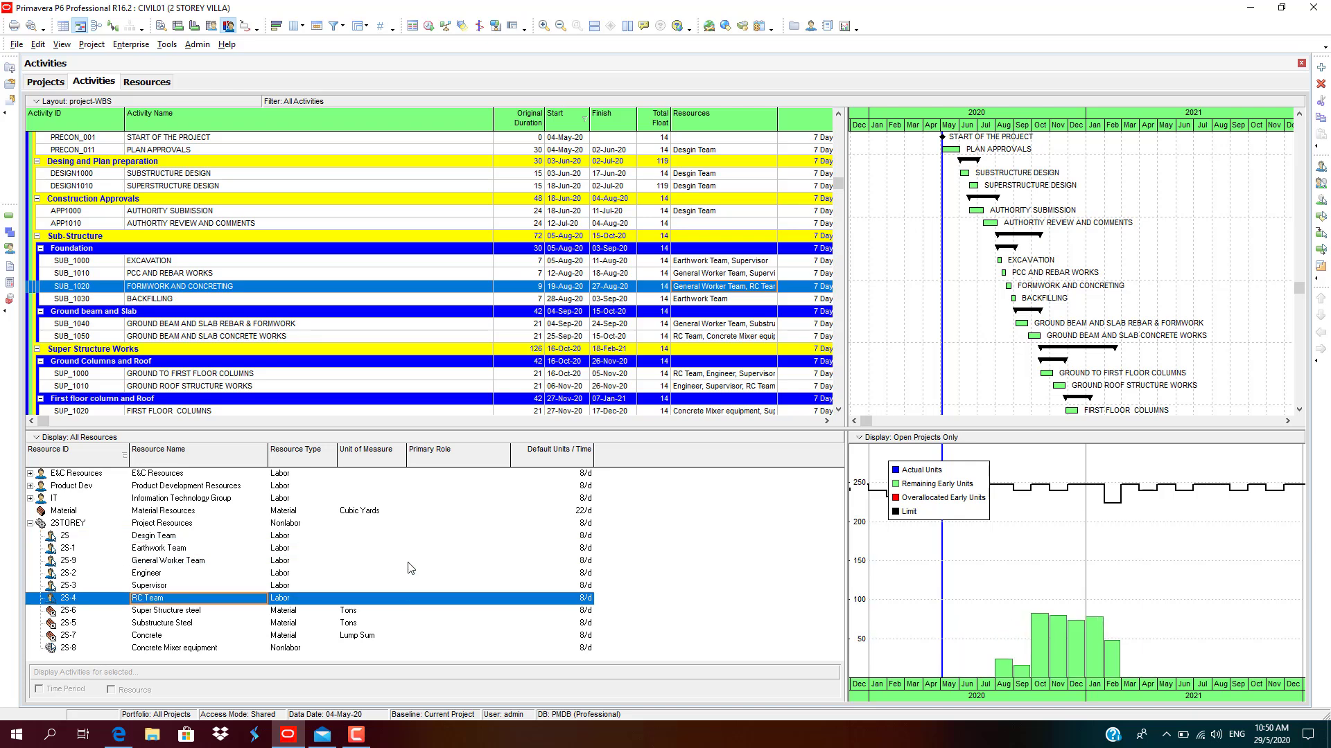
pyautogui.press('Down')
pyautogui.press('Down')
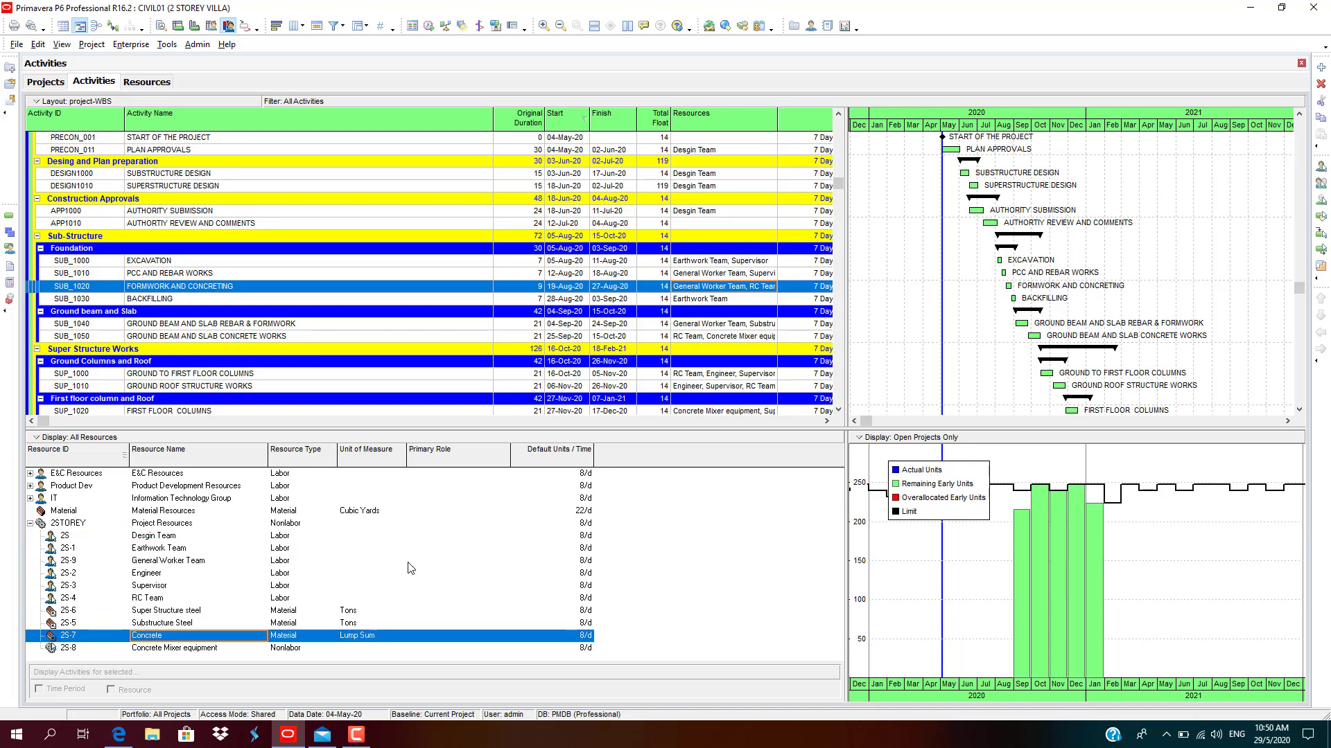
pyautogui.press('Up')
pyautogui.press('Up')
pyautogui.press('Up')
pyautogui.press('Up')
pyautogui.press('Up')
pyautogui.press('Up')
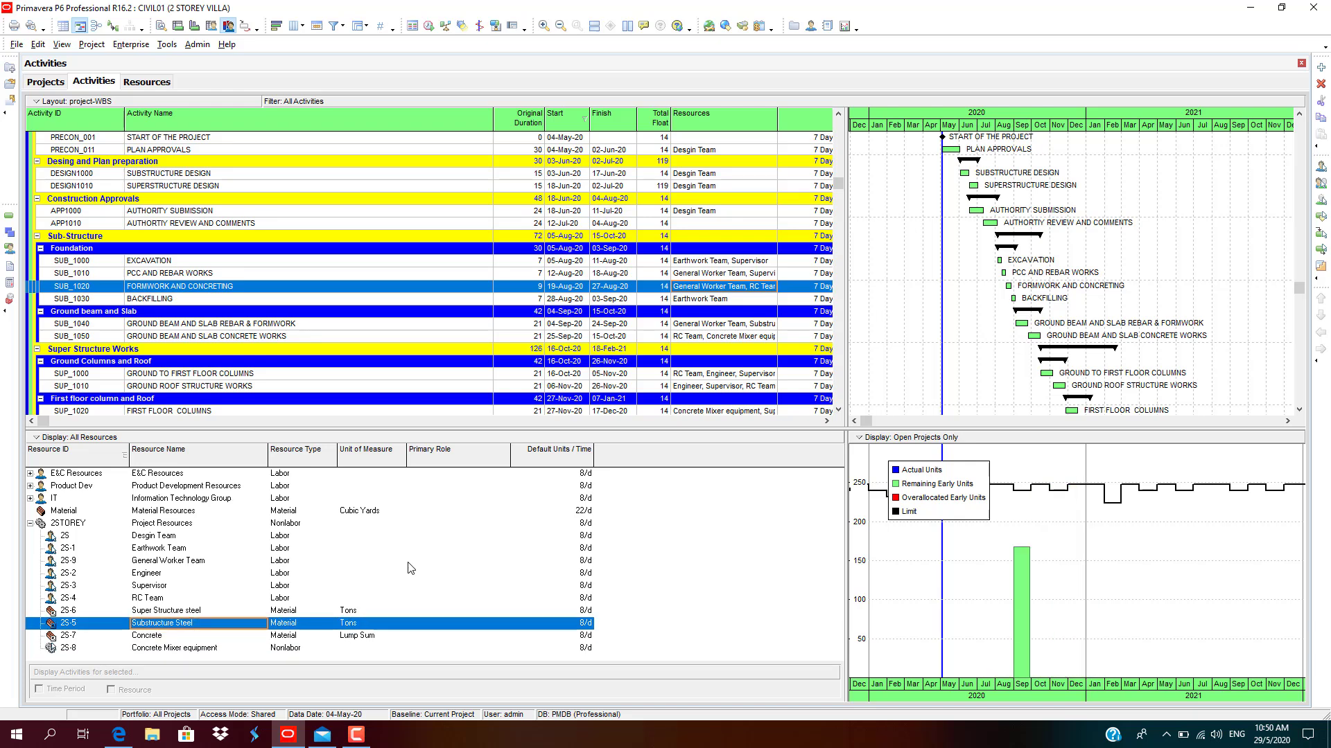
pyautogui.press('Up')
pyautogui.press('Up')
pyautogui.press('Up')
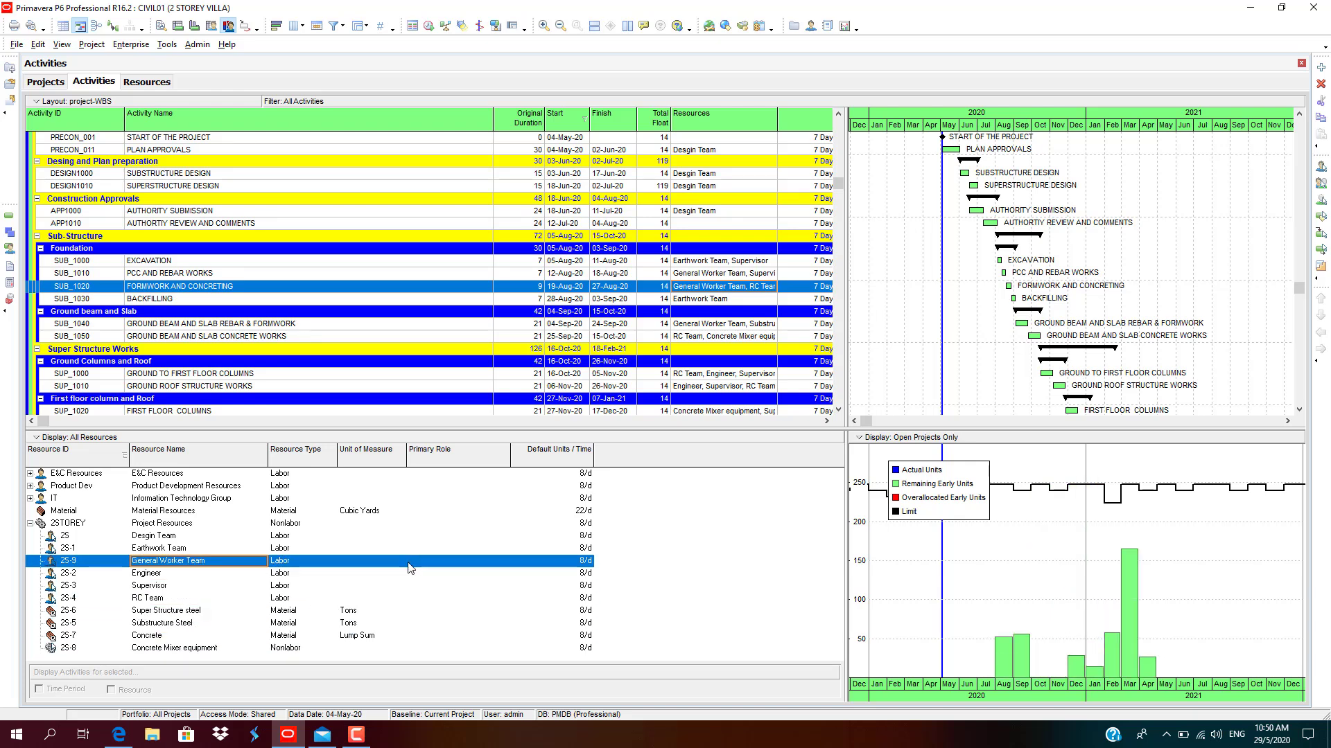
pyautogui.press('Up')
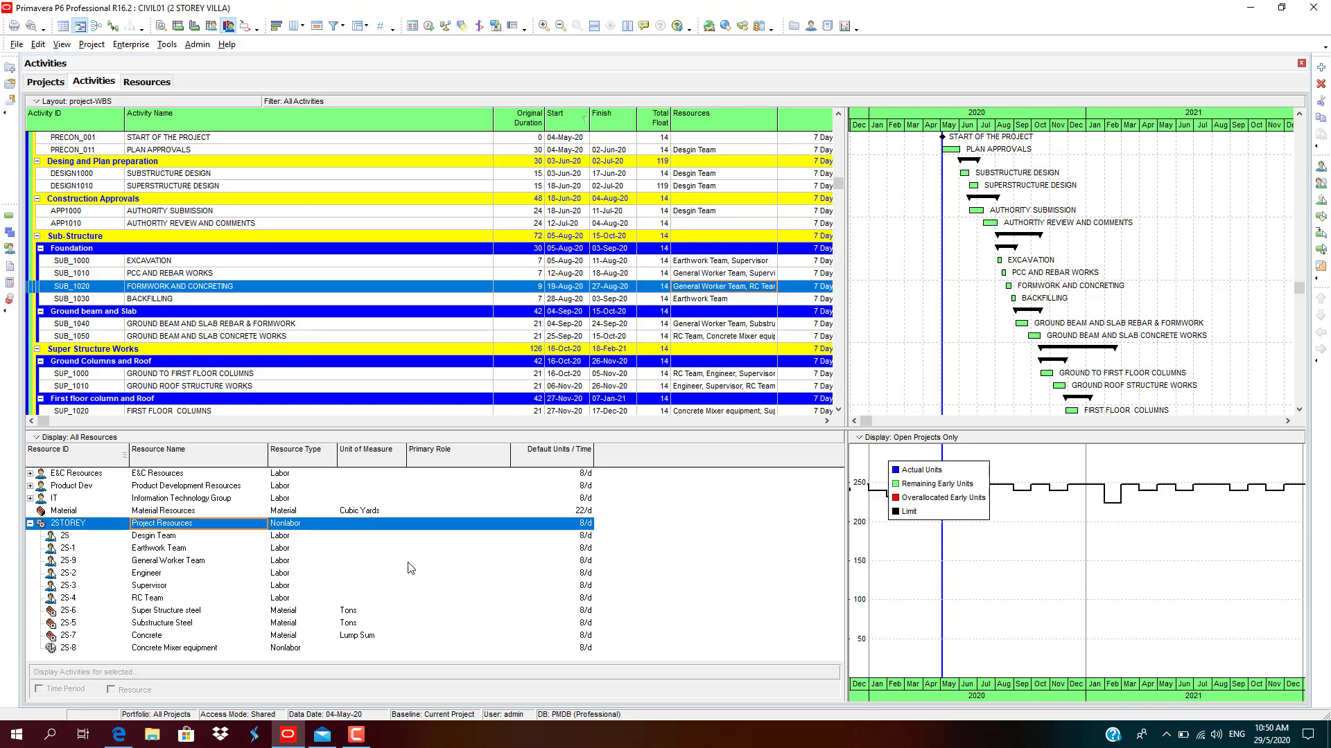
pyautogui.press('Down')
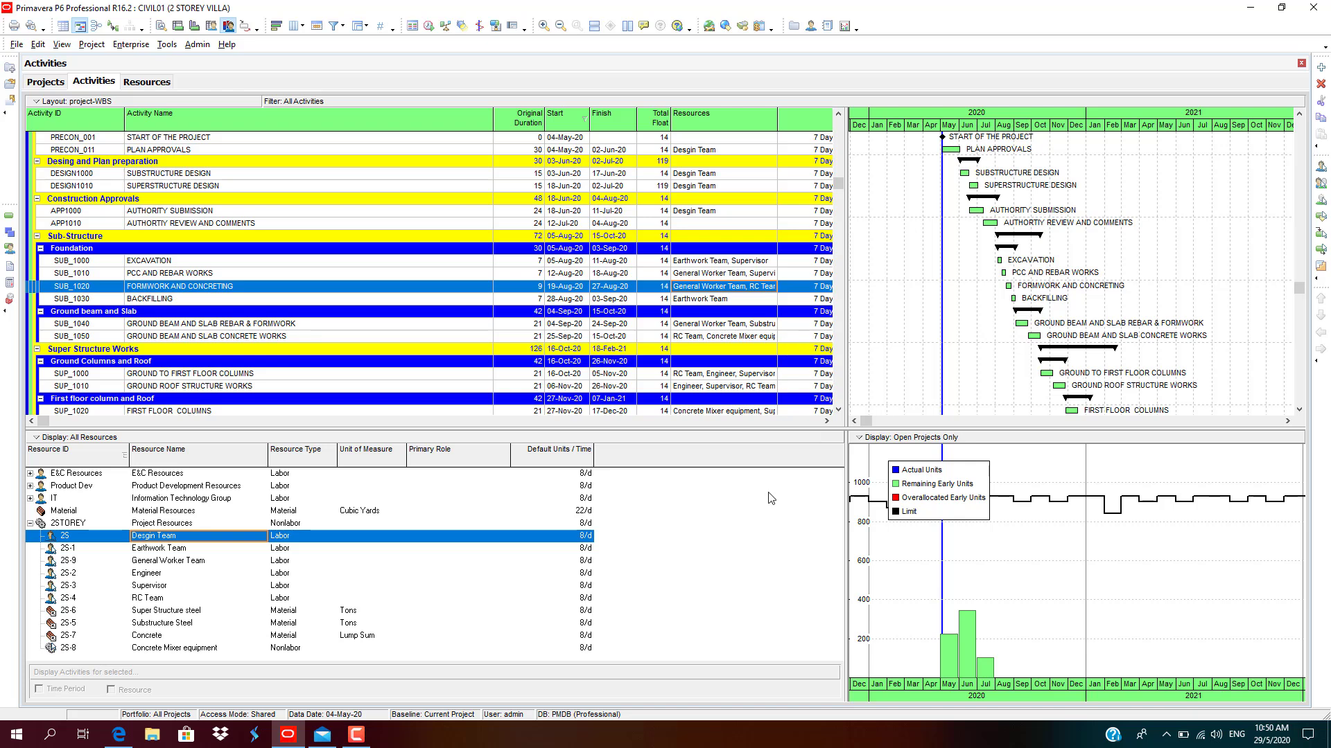
pyautogui.press('Down')
pyautogui.press('Down')
pyautogui.press('Down')
pyautogui.press('Down')
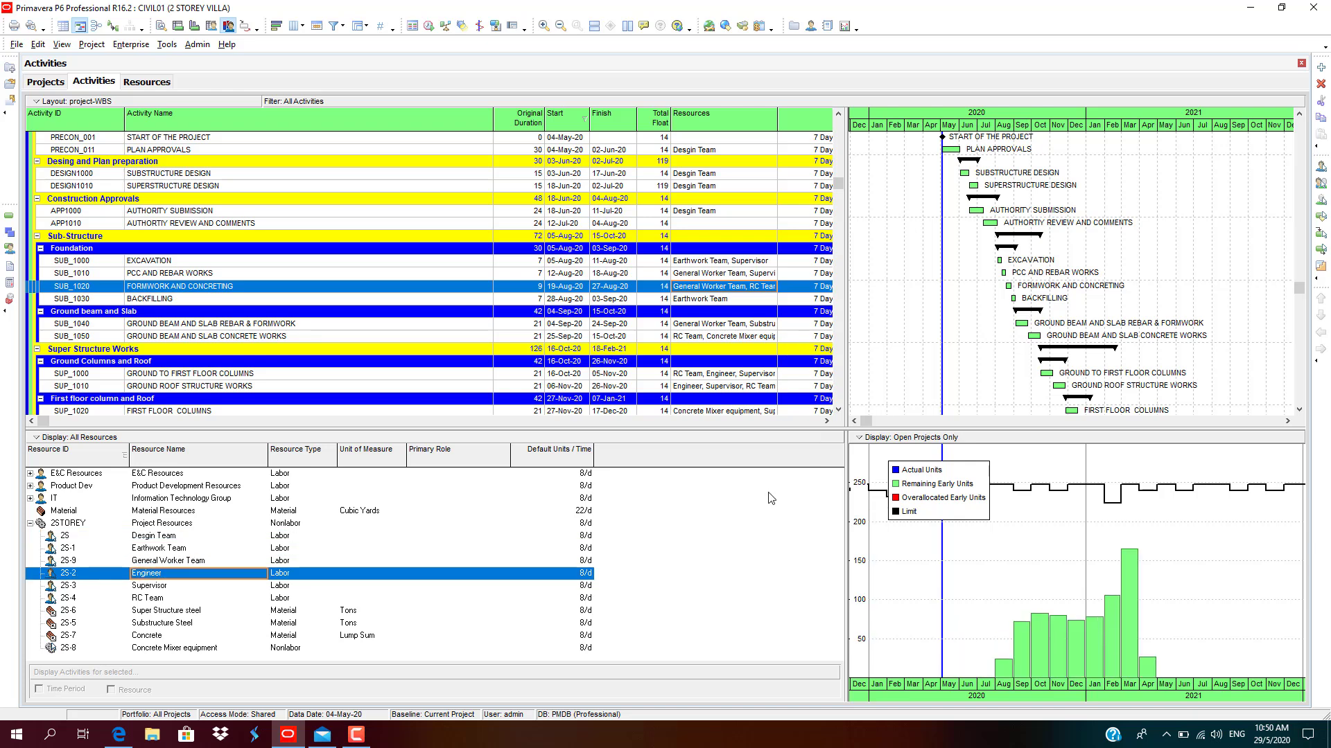
pyautogui.press('Down')
pyautogui.press('Down')
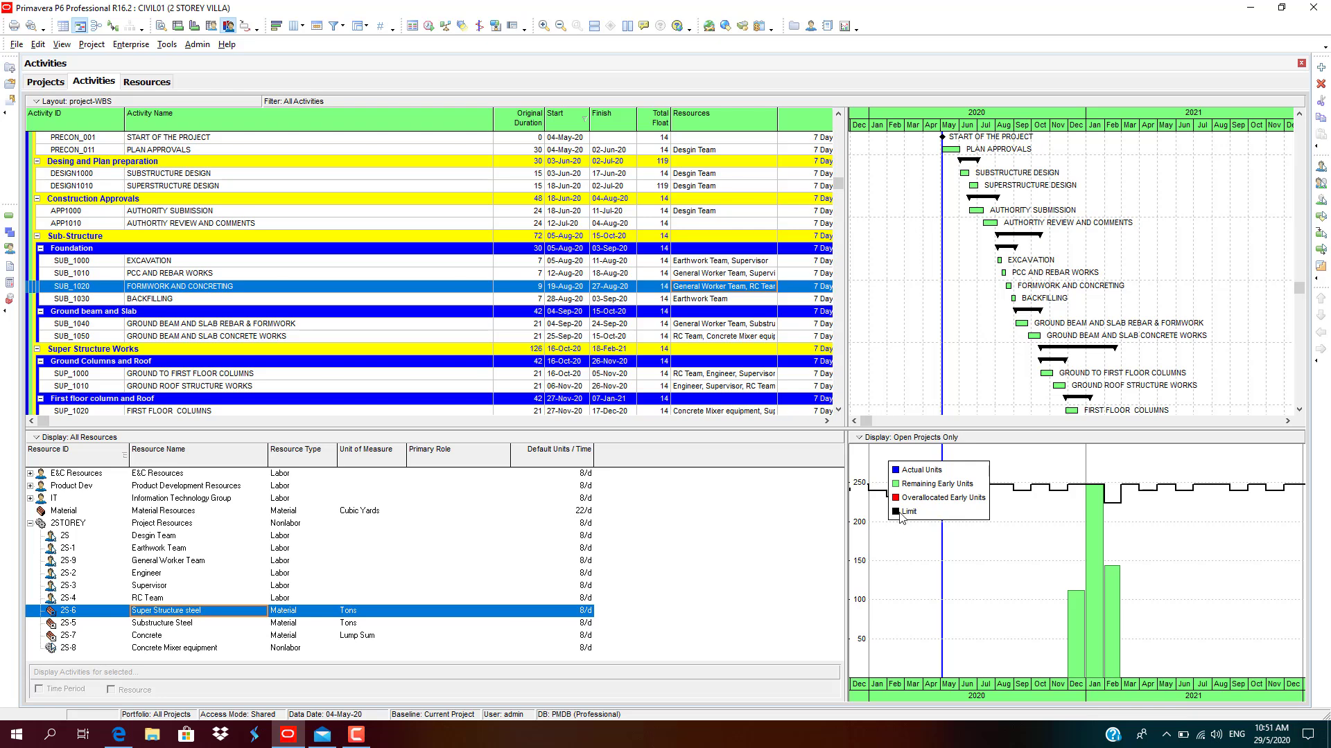
pyautogui.scroll(-4, 313, 341)
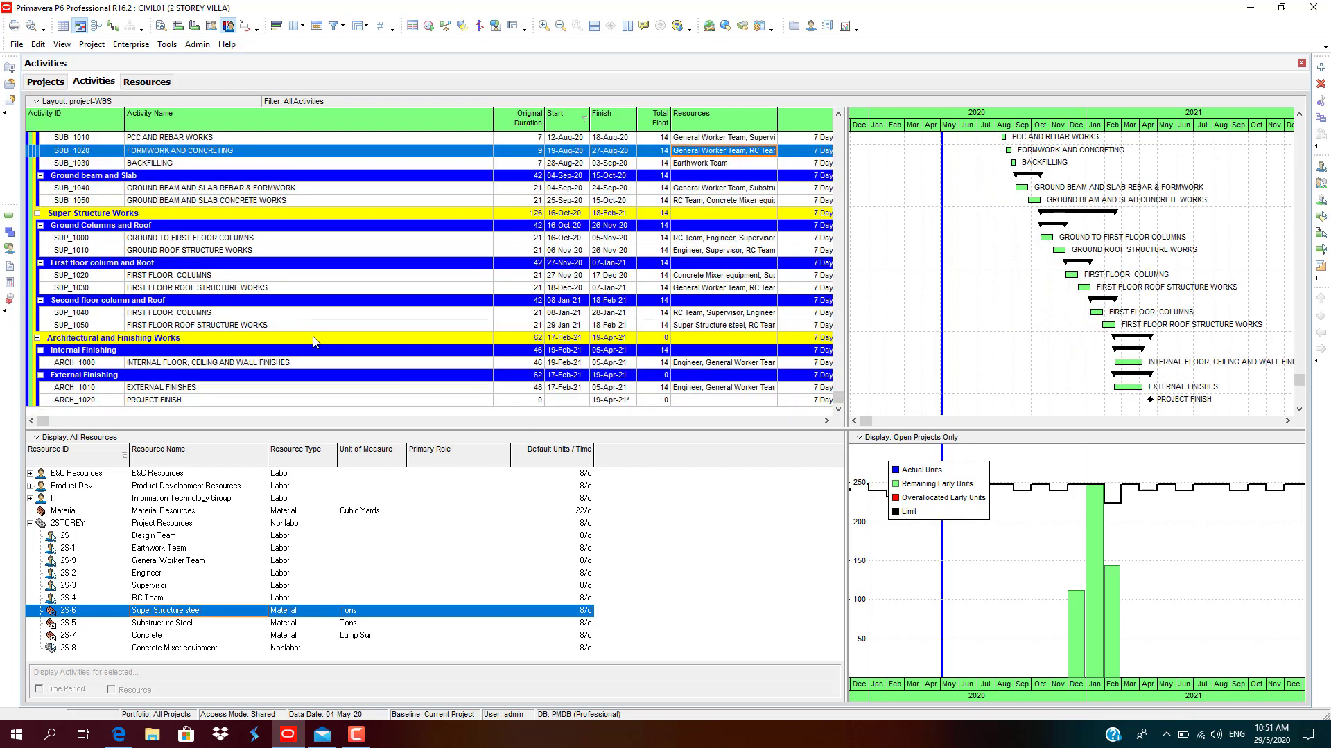
pyautogui.click(292, 366)
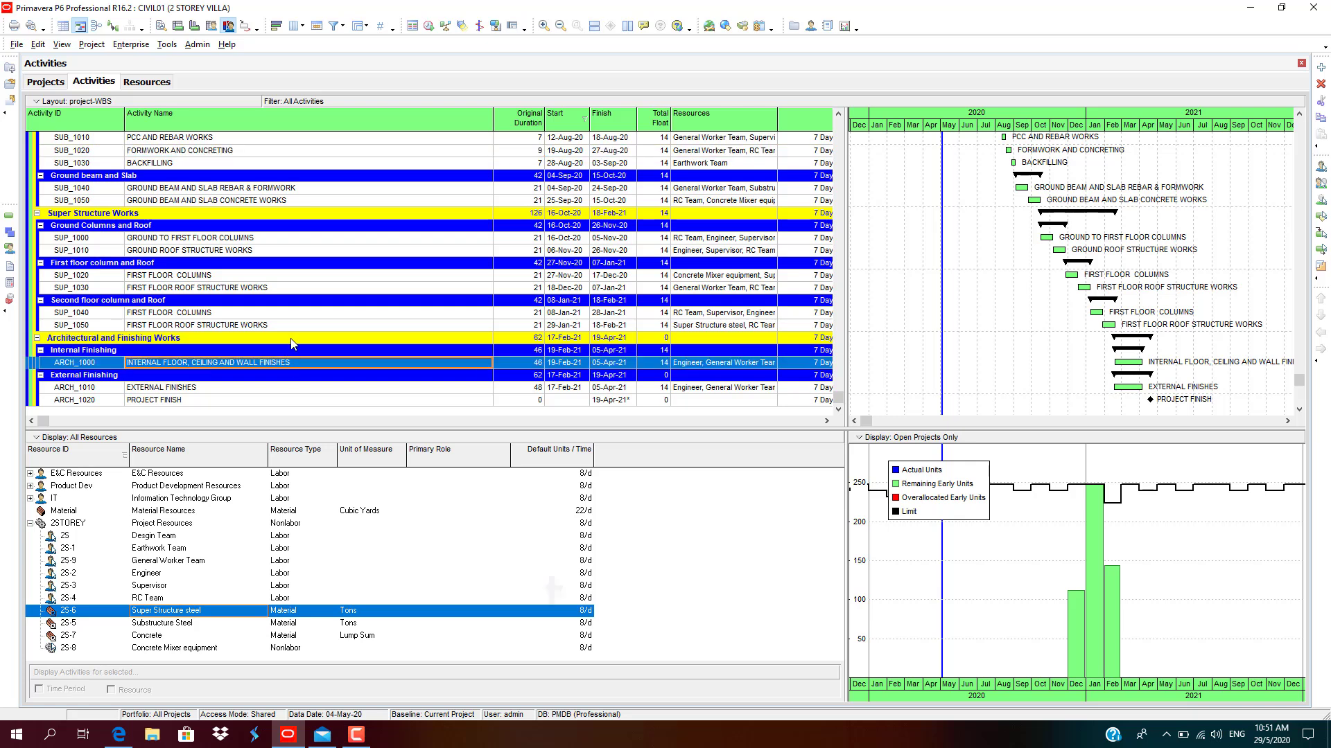
pyautogui.click(302, 319)
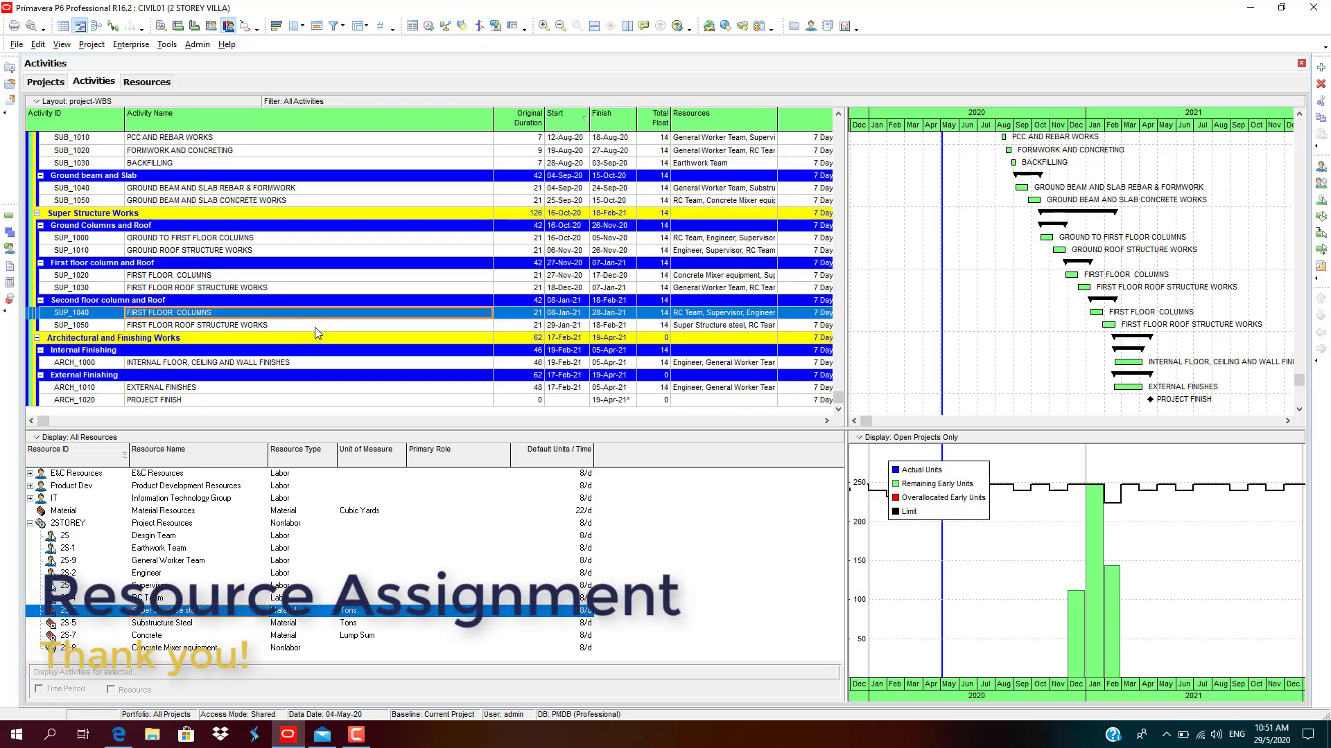